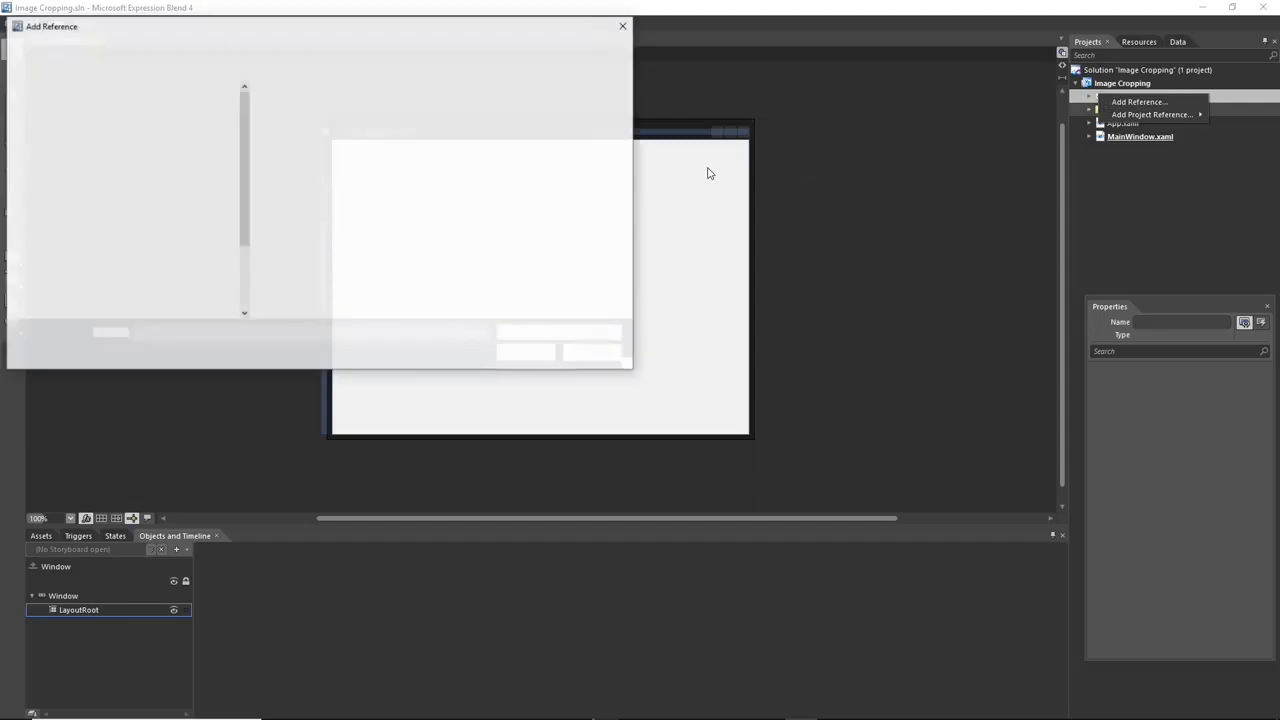
# - Browse to the vMix folder under Program Files (x86) on Local Disk (C:) for the assembly reference
pyautogui.click(18, 306)
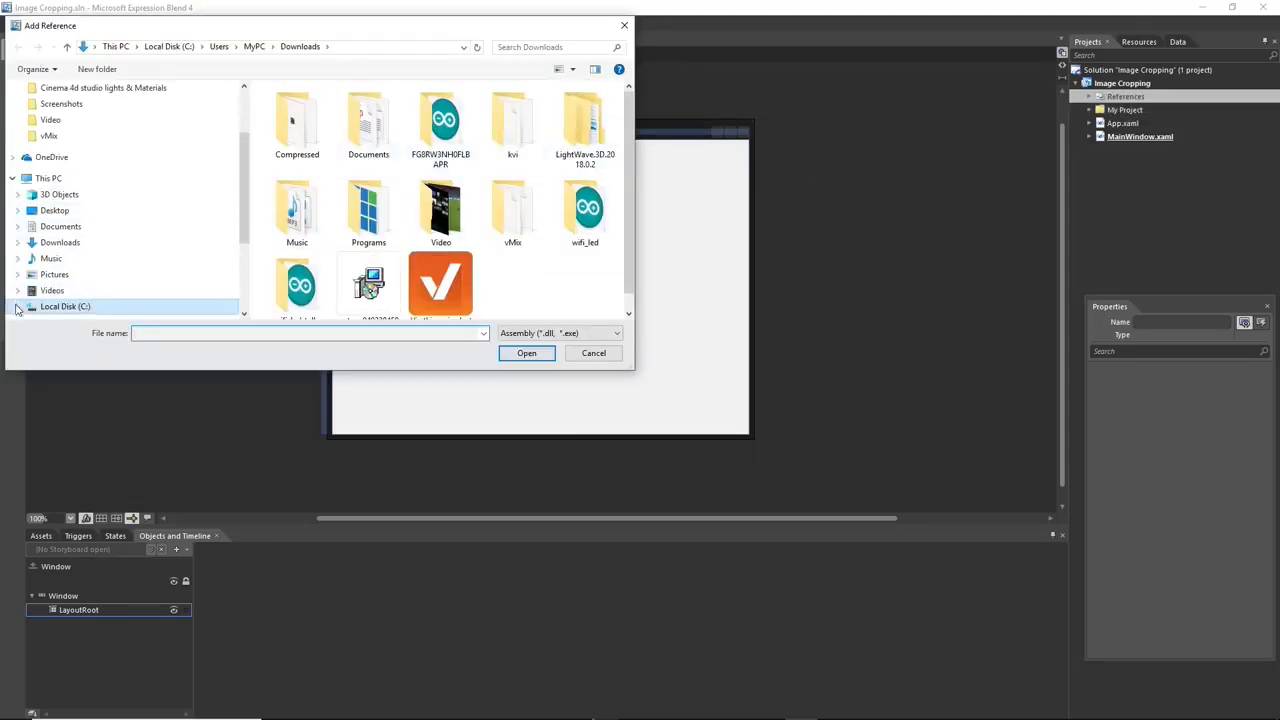
pyautogui.scroll(-3, 40, 240)
pyautogui.scroll(-1, 34, 240)
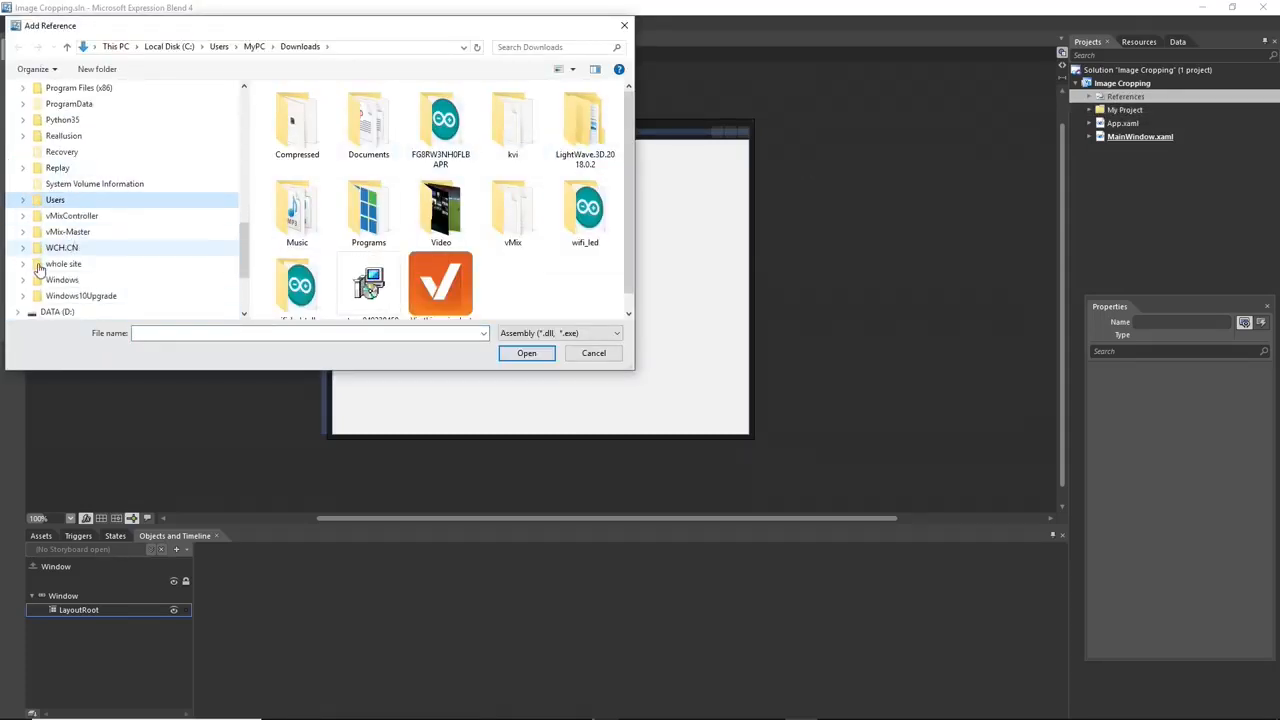
pyautogui.scroll(1, 33, 220)
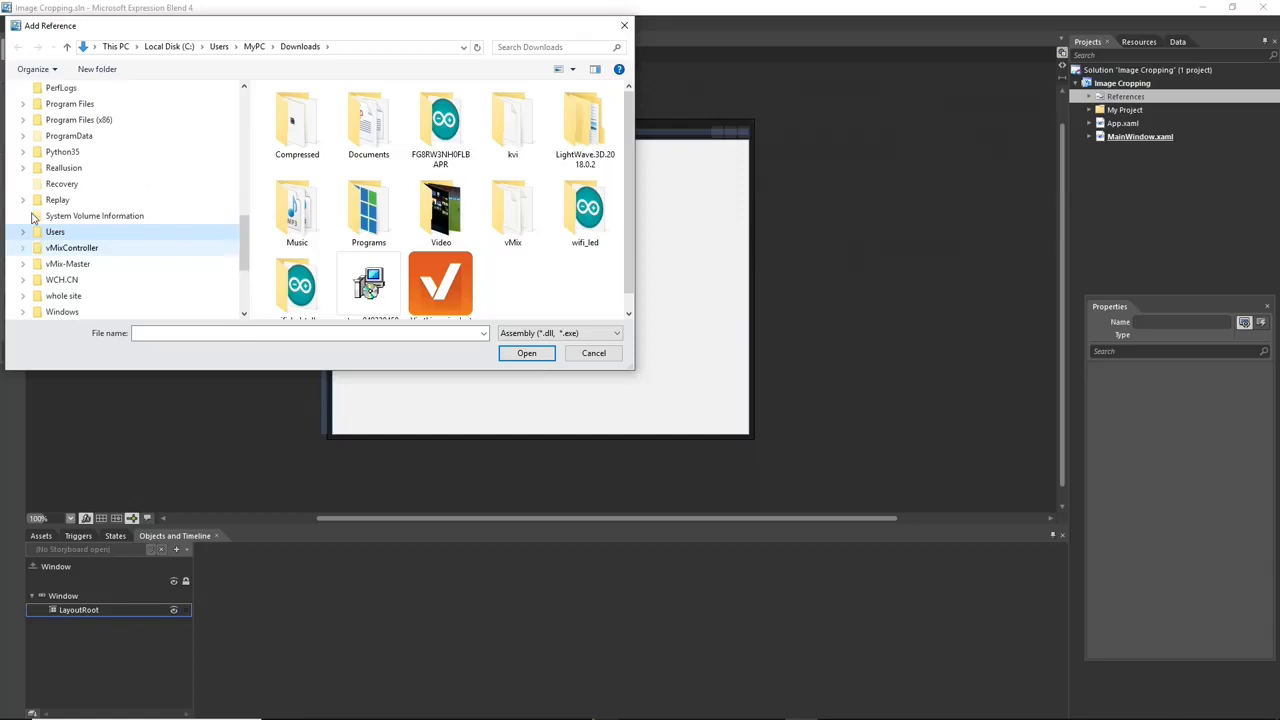
pyautogui.click(21, 120)
pyautogui.scroll(-1, 178, 230)
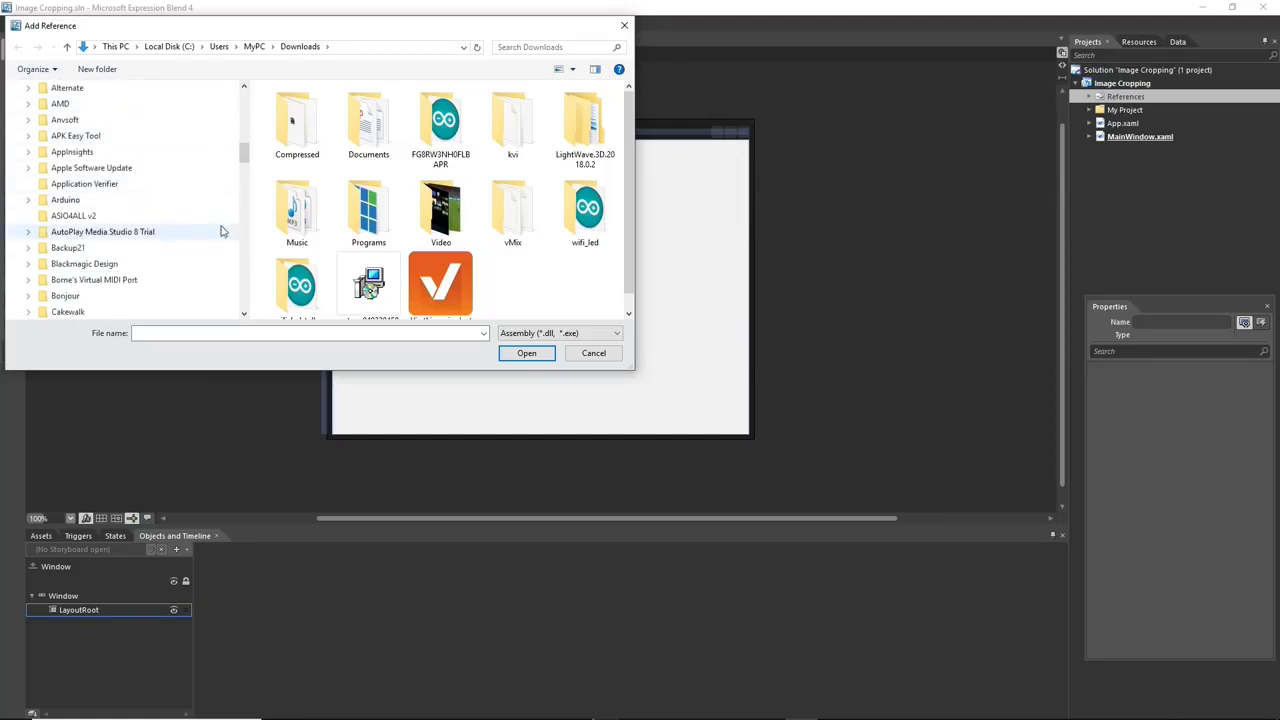
pyautogui.scroll(-4, 110, 236)
pyautogui.scroll(-15, 111, 238)
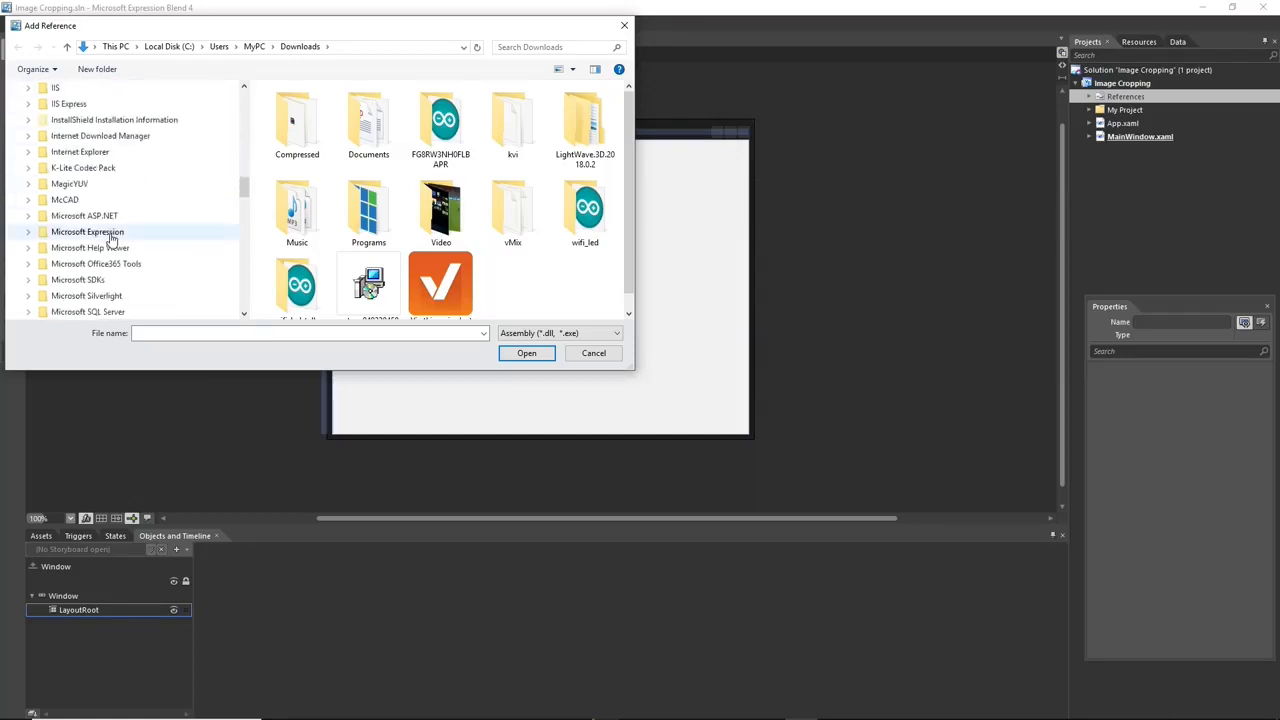
pyautogui.scroll(-4, 111, 238)
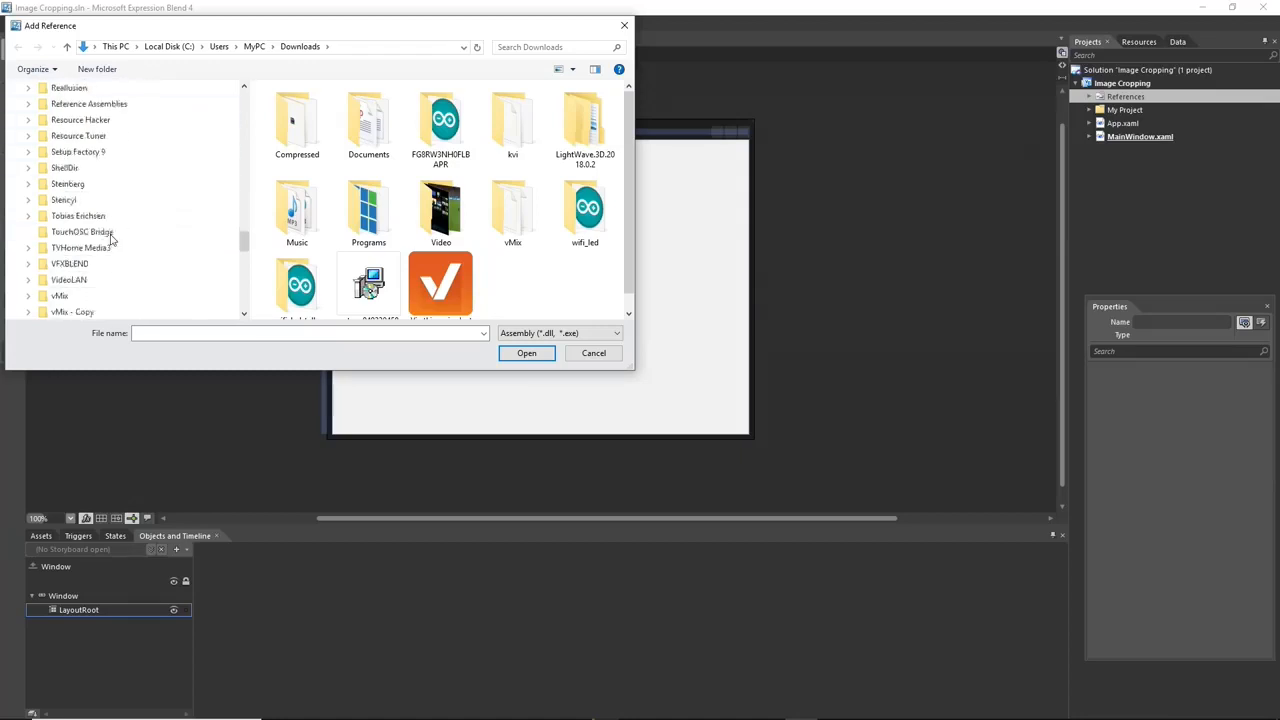
pyautogui.click(62, 233)
# - Add vMixTitleLibrary.dll from the vMix folder to the project's references
pyautogui.moveTo(630, 122); pyautogui.dragTo(607, 300)
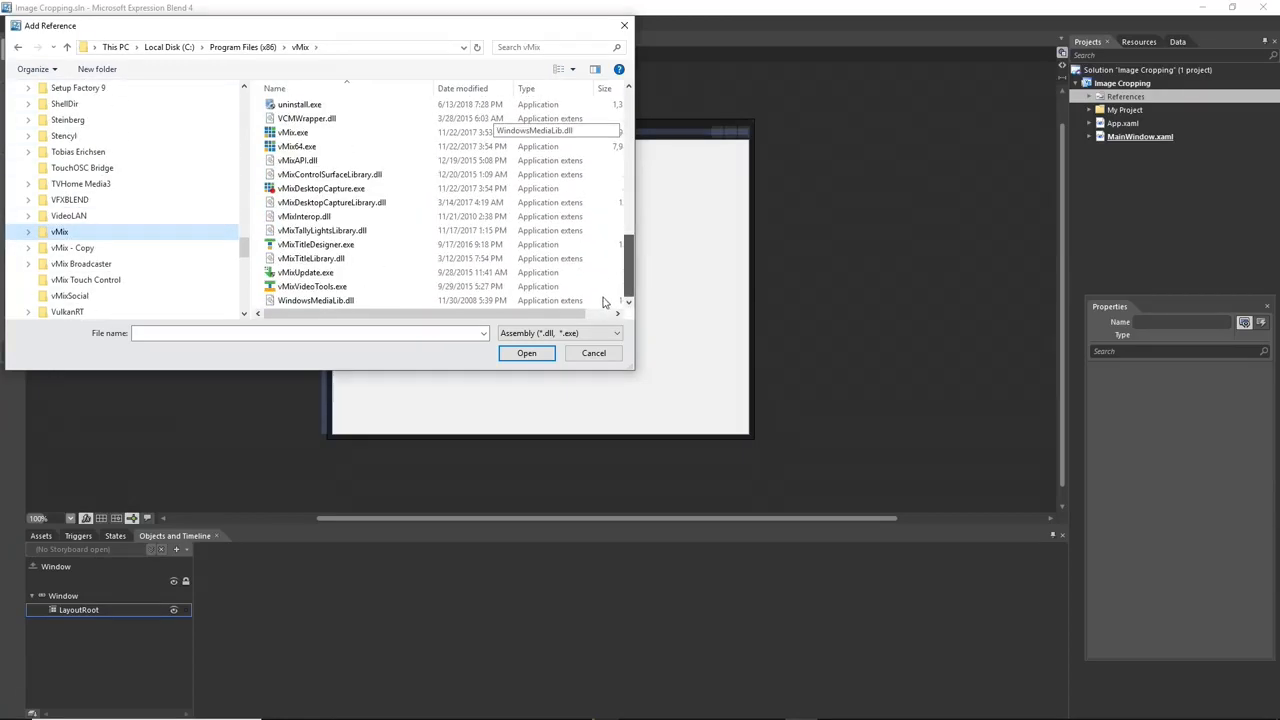
pyautogui.click(313, 260)
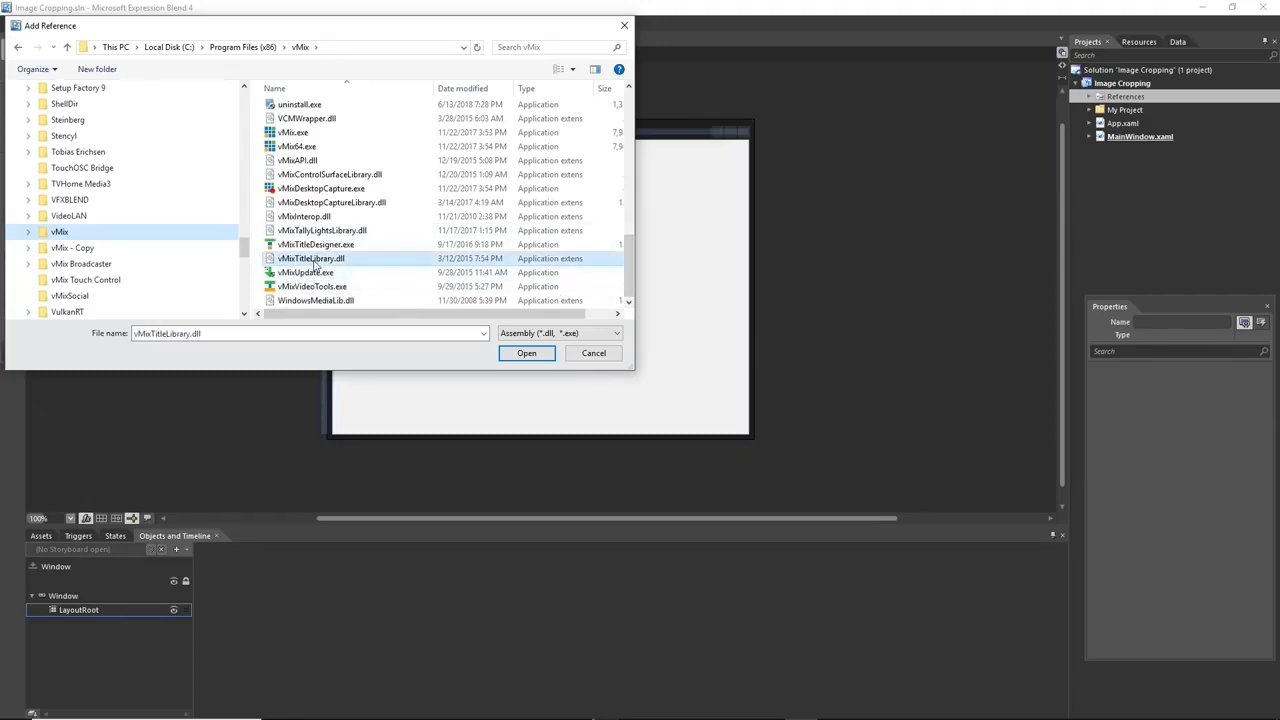
pyautogui.click(512, 353)
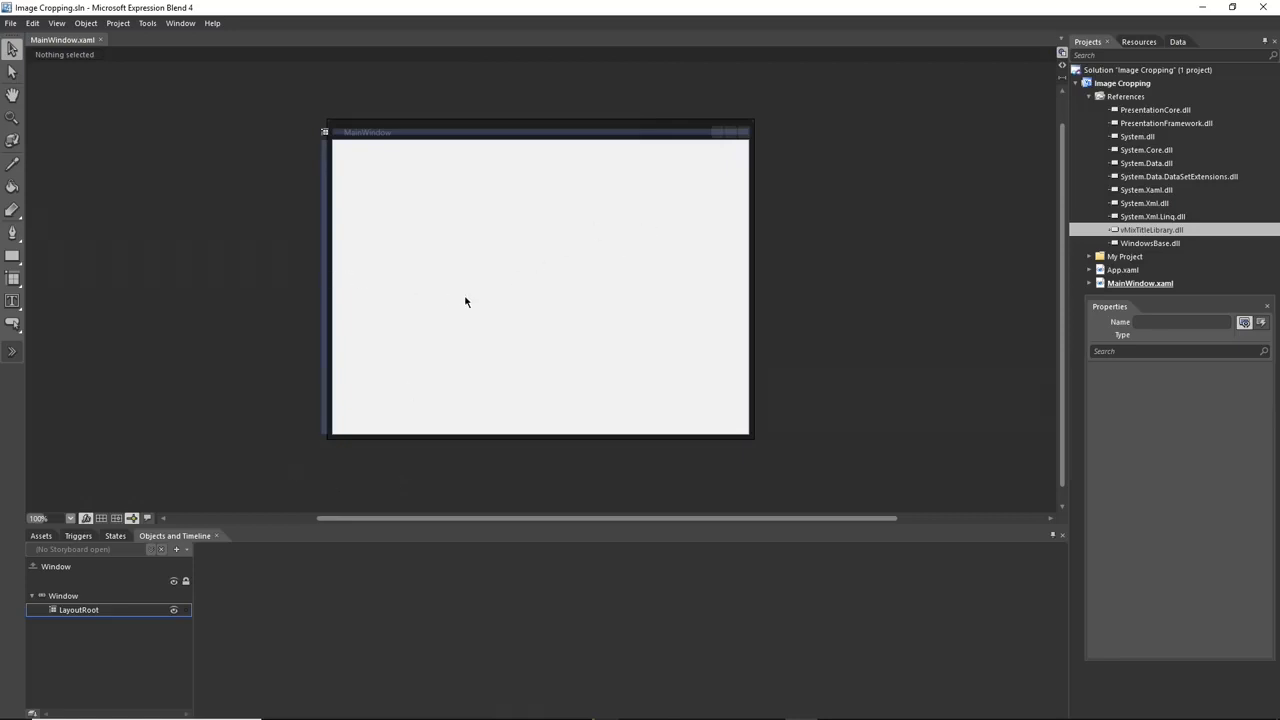
# - Replace all of MainWindow.xaml's markup with the UserControl code copied from vMix Title Animation Source Code.txt in Notepad
pyautogui.press('F11')
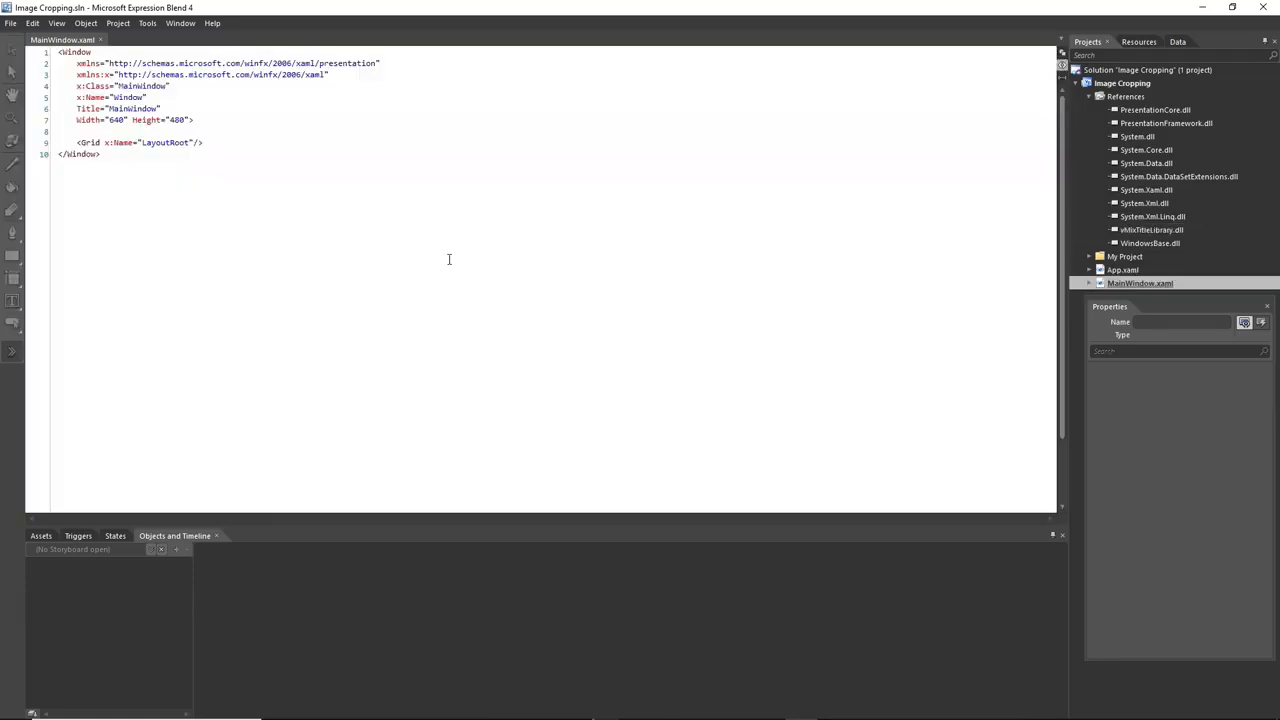
pyautogui.press('F11')
pyautogui.moveTo(192, 474); pyautogui.dragTo(43, 371)
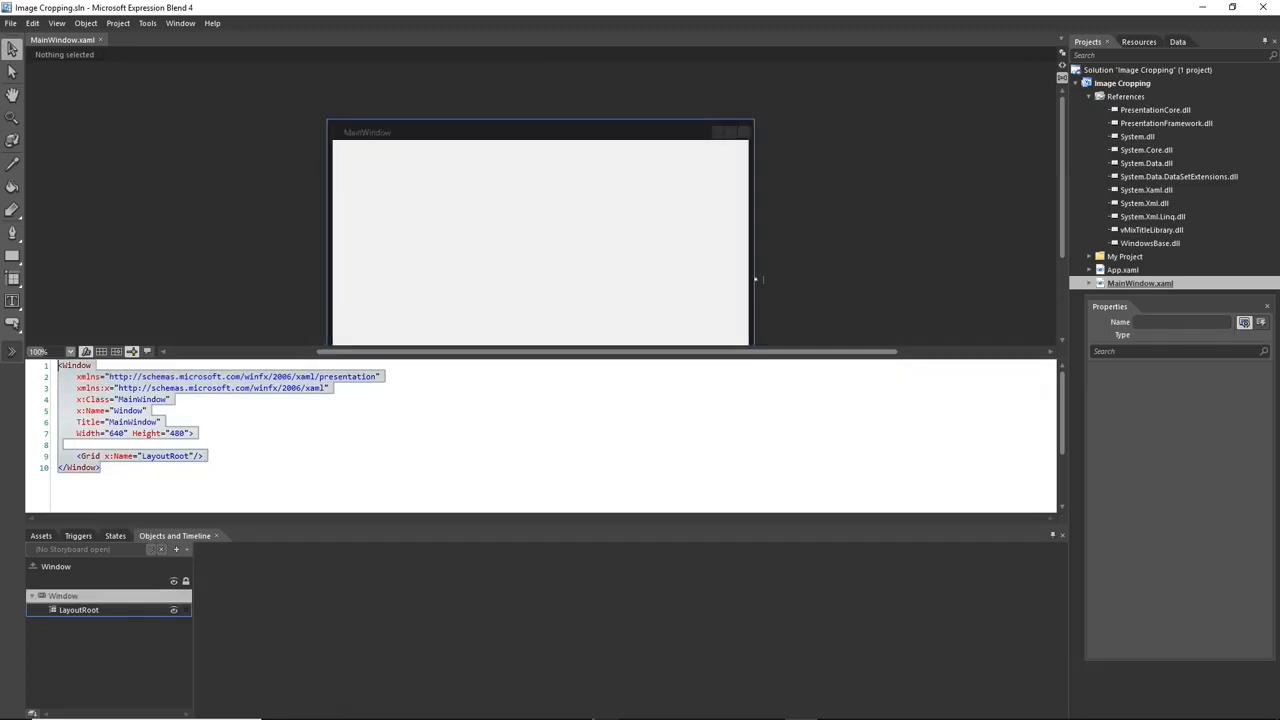
pyautogui.hotkey('alt', 'Tab')
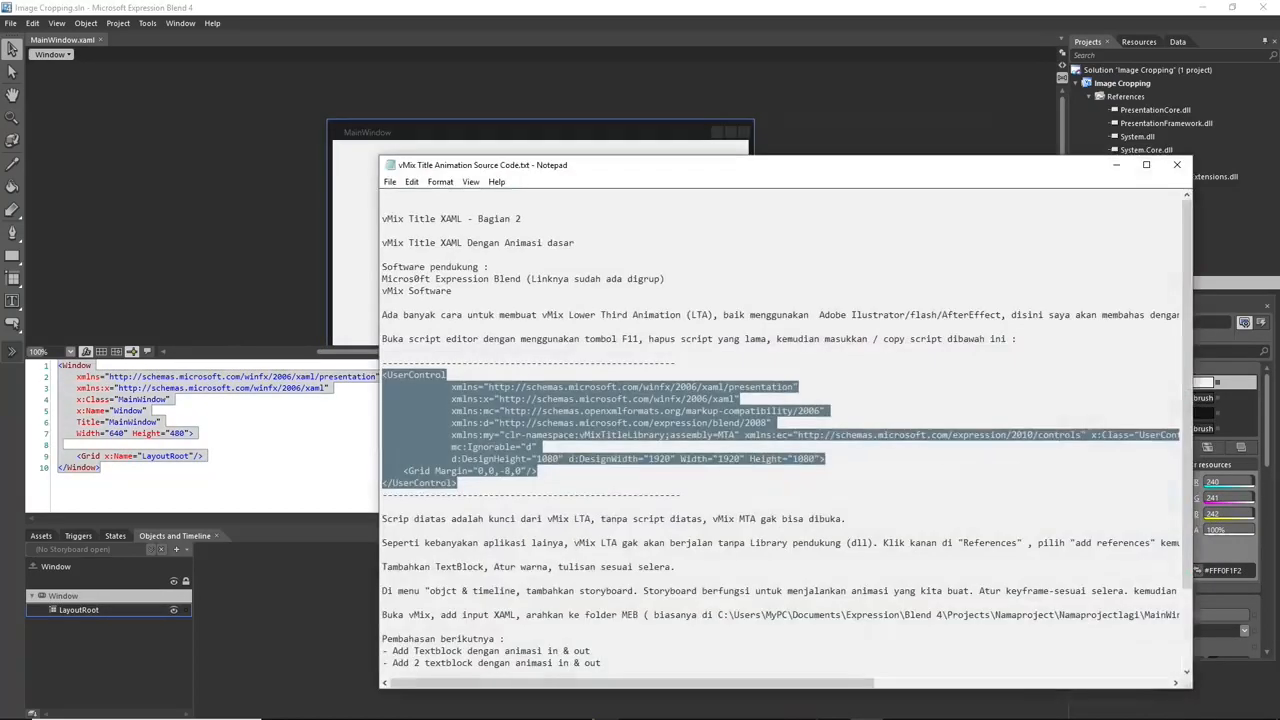
pyautogui.rightClick(464, 418)
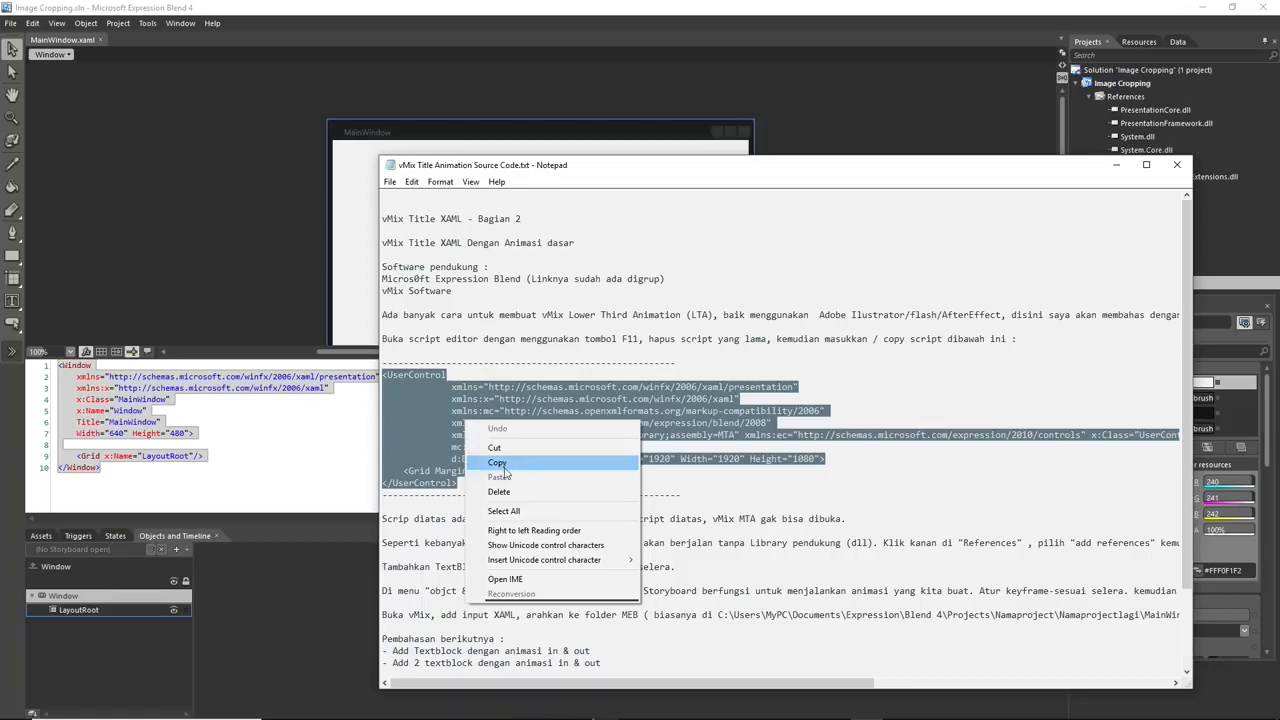
pyautogui.click(505, 464)
pyautogui.hotkey('alt', 'Tab')
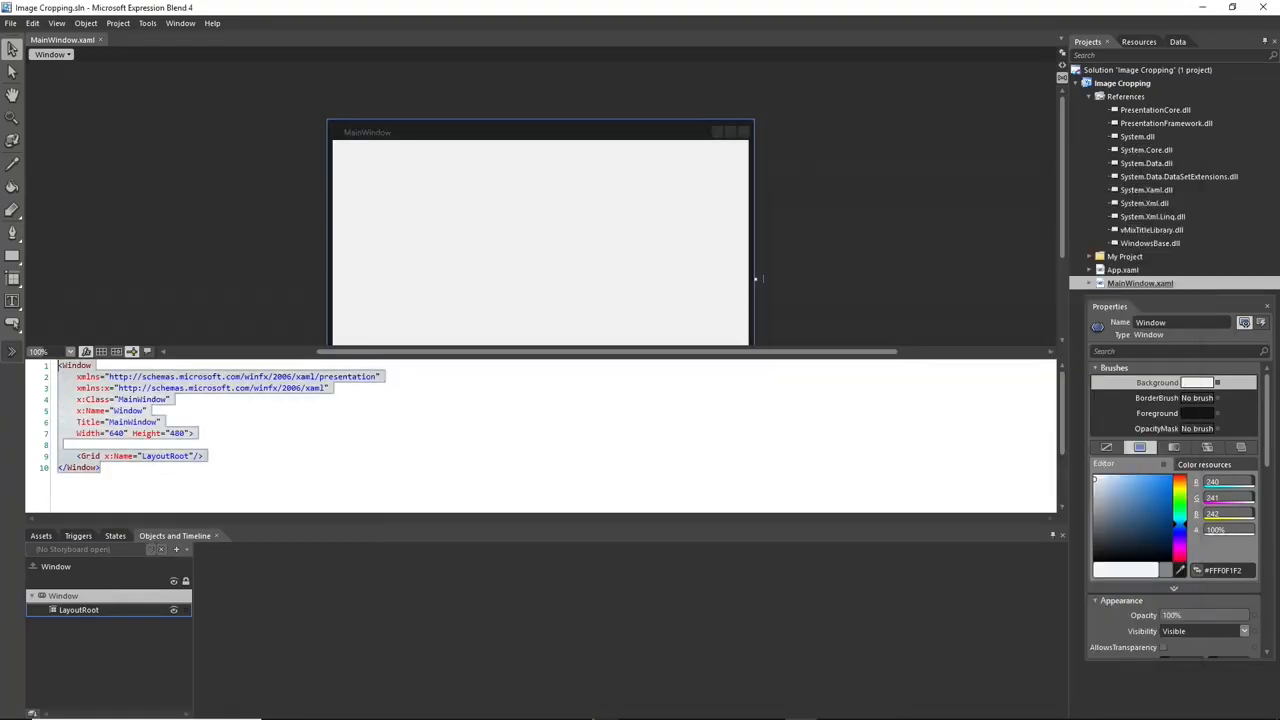
pyautogui.hotkey('ctrl', 'v')
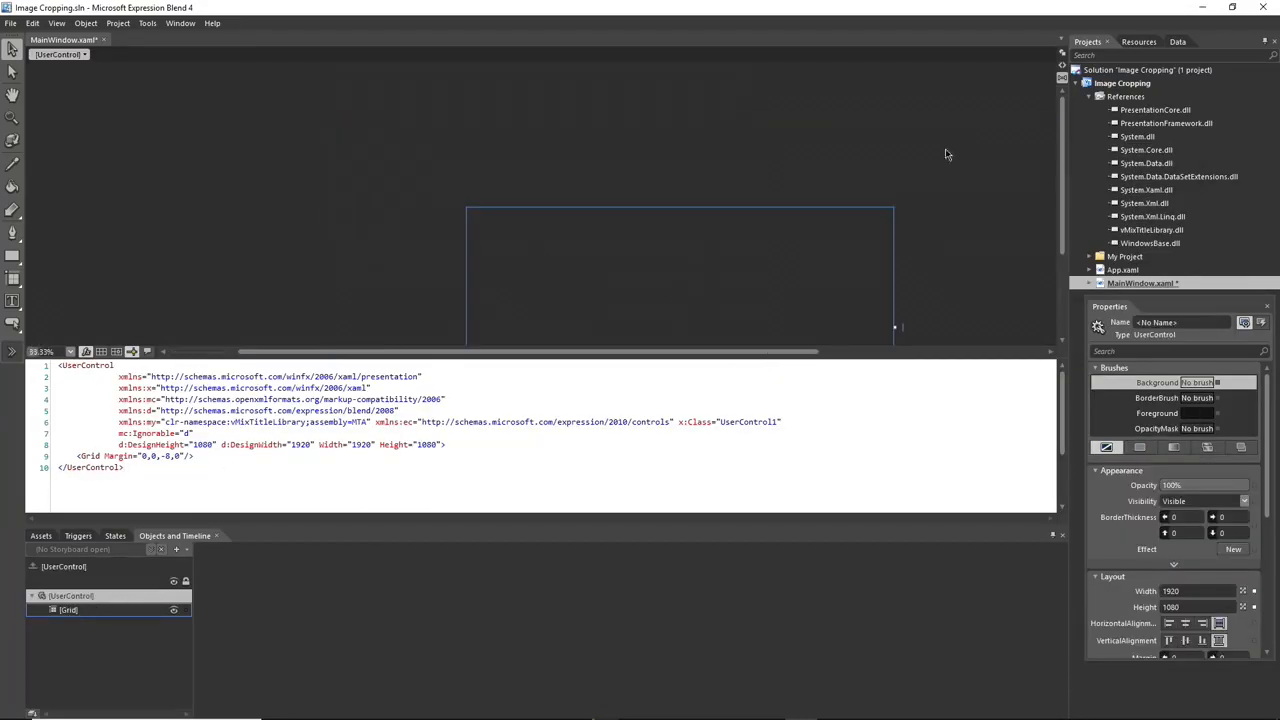
# - Return to the design view and place the brazil and jerman2 flag images from the file folder on the artboard
pyautogui.moveTo(1065, 140); pyautogui.dragTo(1065, 206)
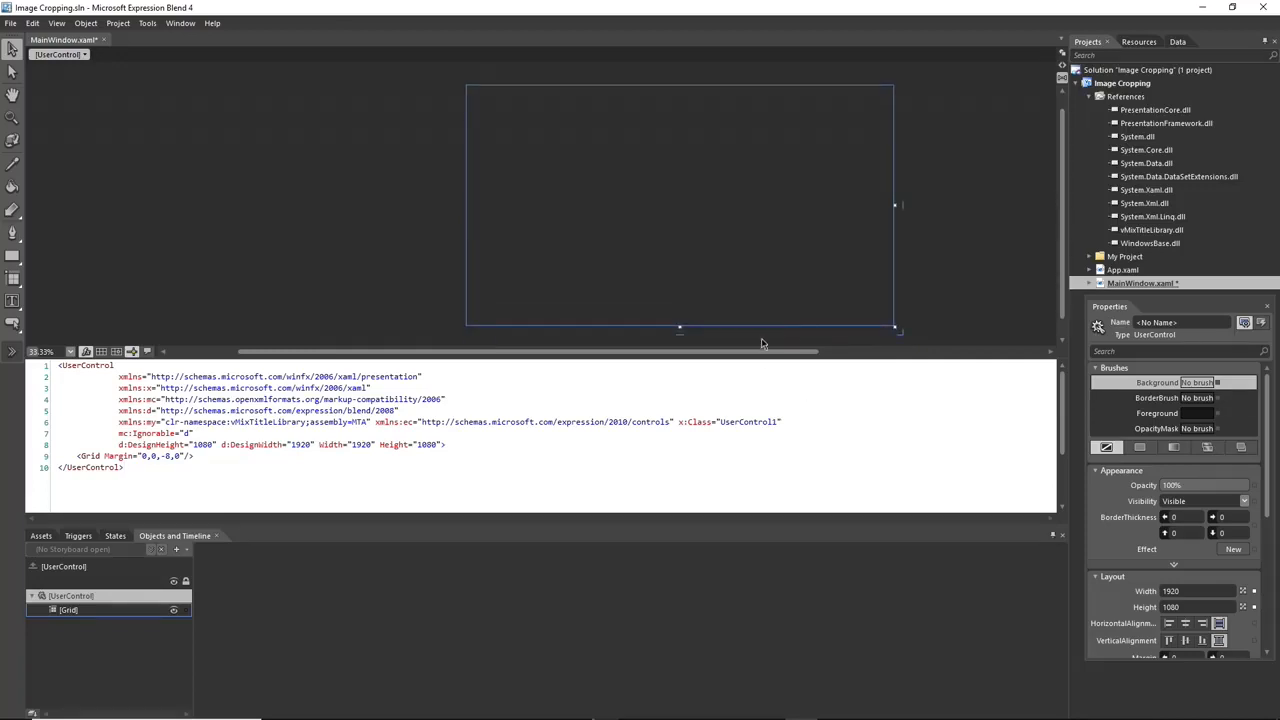
pyautogui.press('F11')
pyautogui.scroll(1, 780, 240)
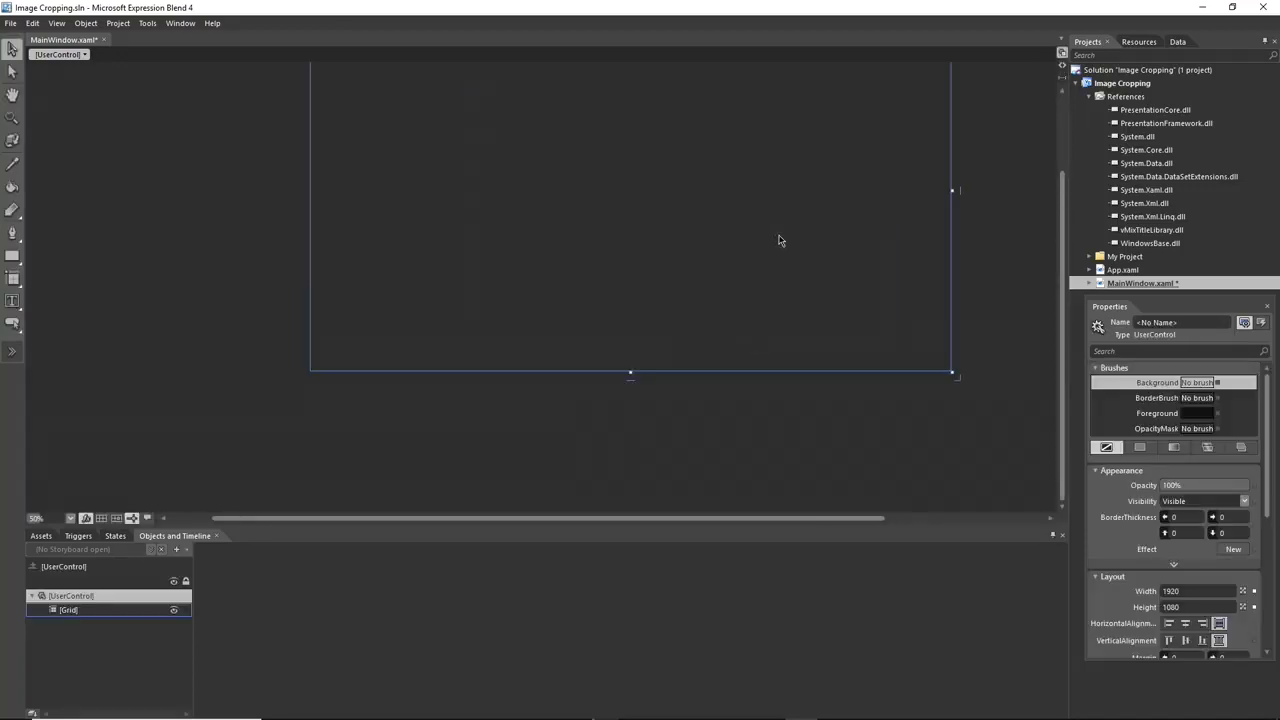
pyautogui.moveTo(1063, 280); pyautogui.dragTo(1063, 206)
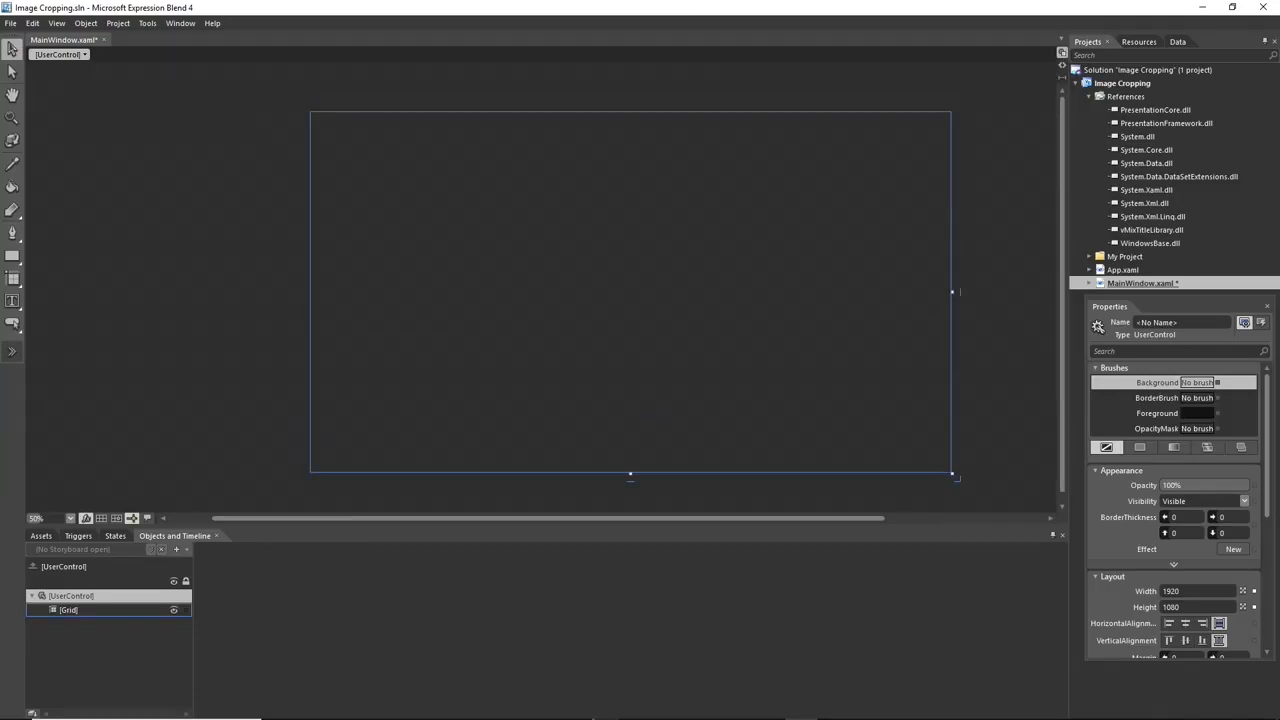
pyautogui.click(344, 718)
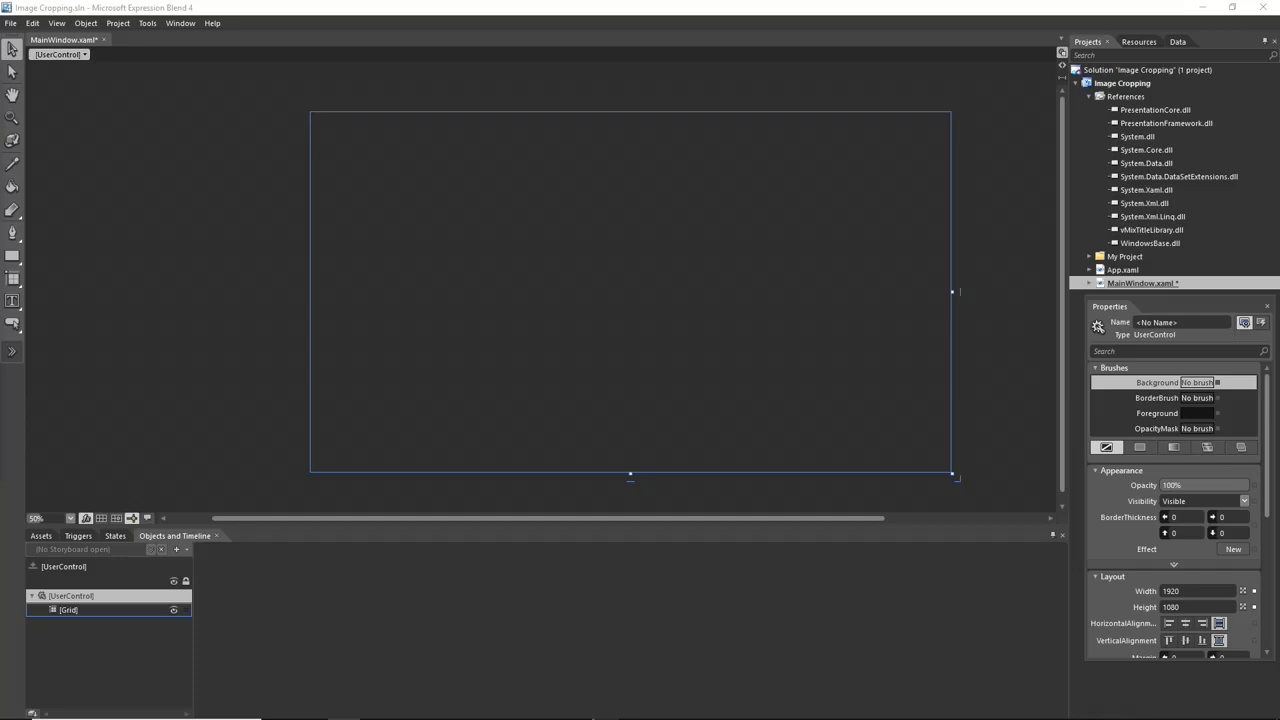
pyautogui.moveTo(256, 410); pyautogui.dragTo(527, 282)
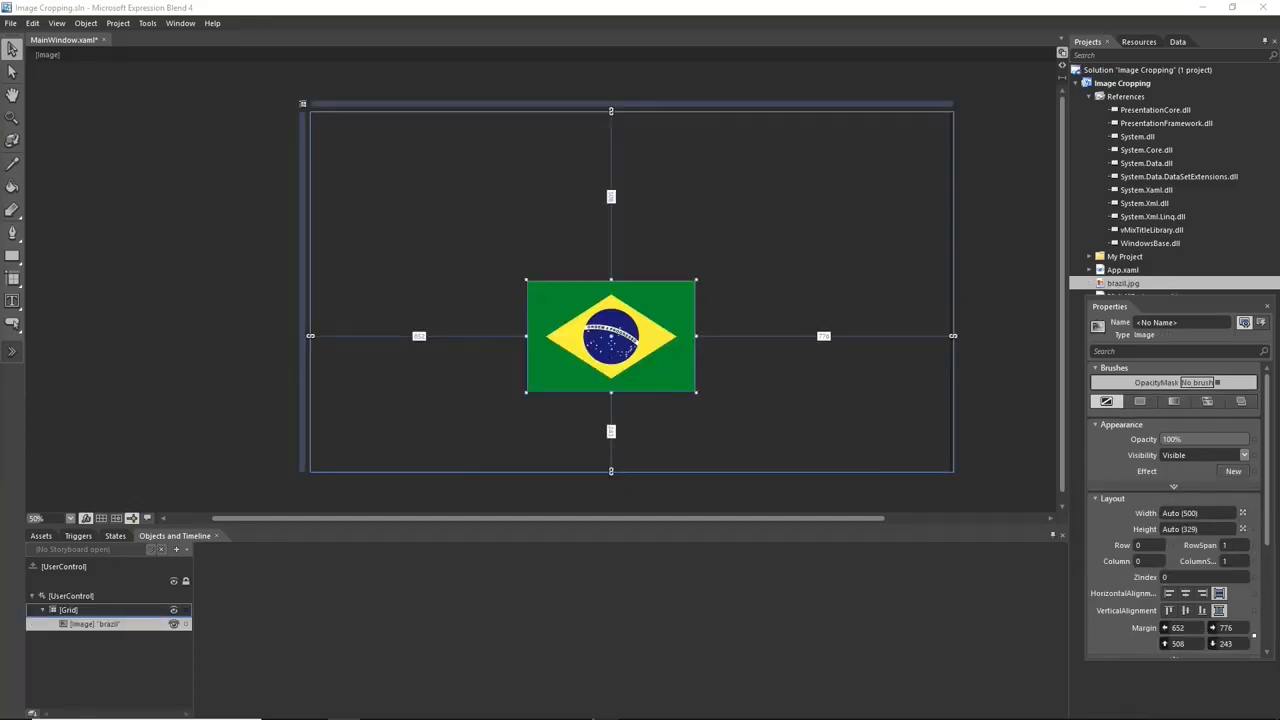
pyautogui.moveTo(558, 342); pyautogui.dragTo(734, 251)
# - Arrange the German and Brazilian flags side by side in the artboard's upper half, with the Brazilian flag sized 499 × 301
pyautogui.moveTo(764, 309); pyautogui.dragTo(759, 377)
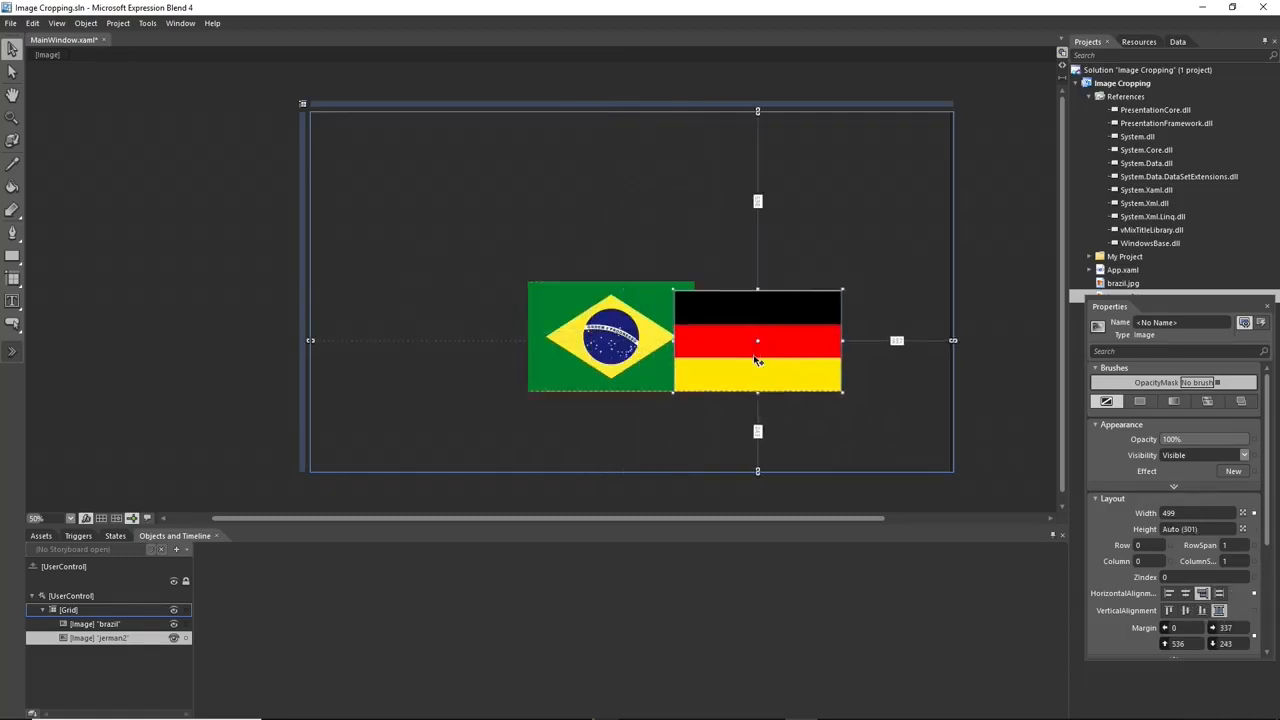
pyautogui.moveTo(535, 338); pyautogui.dragTo(676, 338)
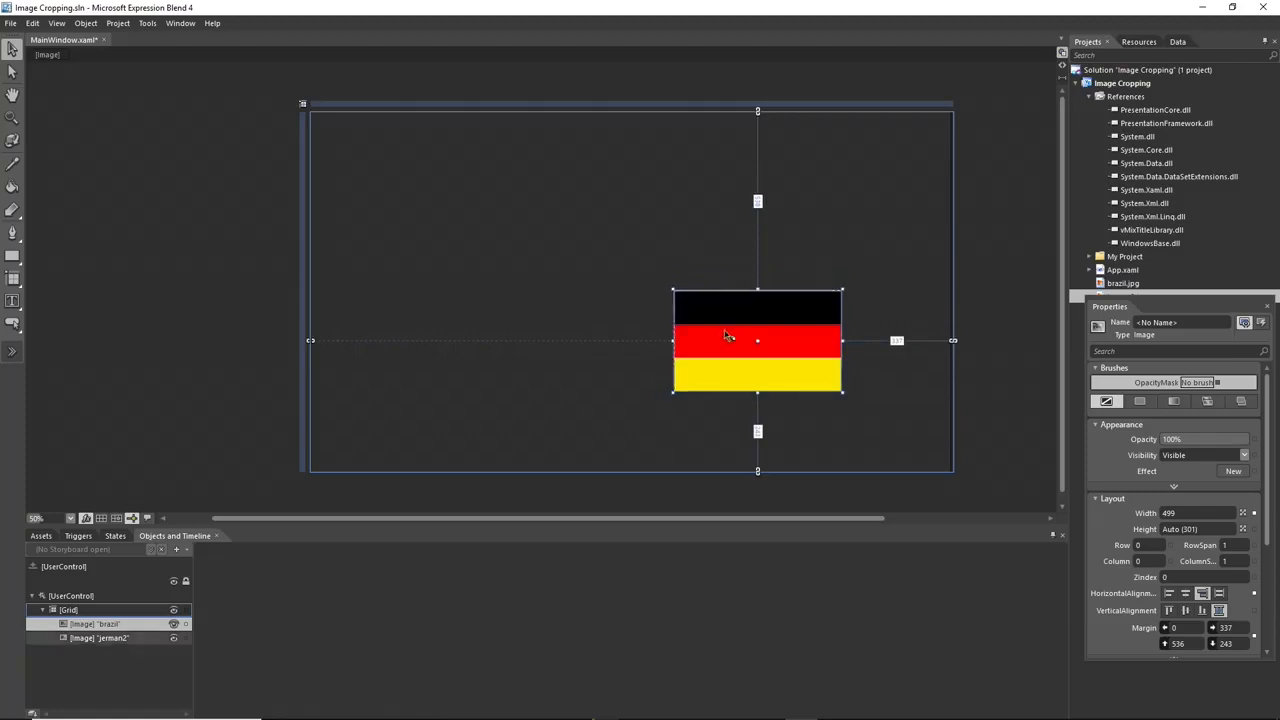
pyautogui.hotkey('ctrl', 'z')
pyautogui.moveTo(490, 330); pyautogui.dragTo(468, 300)
pyautogui.moveTo(717, 358); pyautogui.dragTo(781, 207)
pyautogui.click(430, 324)
pyautogui.moveTo(430, 324); pyautogui.dragTo(420, 226)
# - Draw a rectangle that covers the Brazilian flag and round its corners to a radius of about 133.5
pyautogui.click(13, 262)
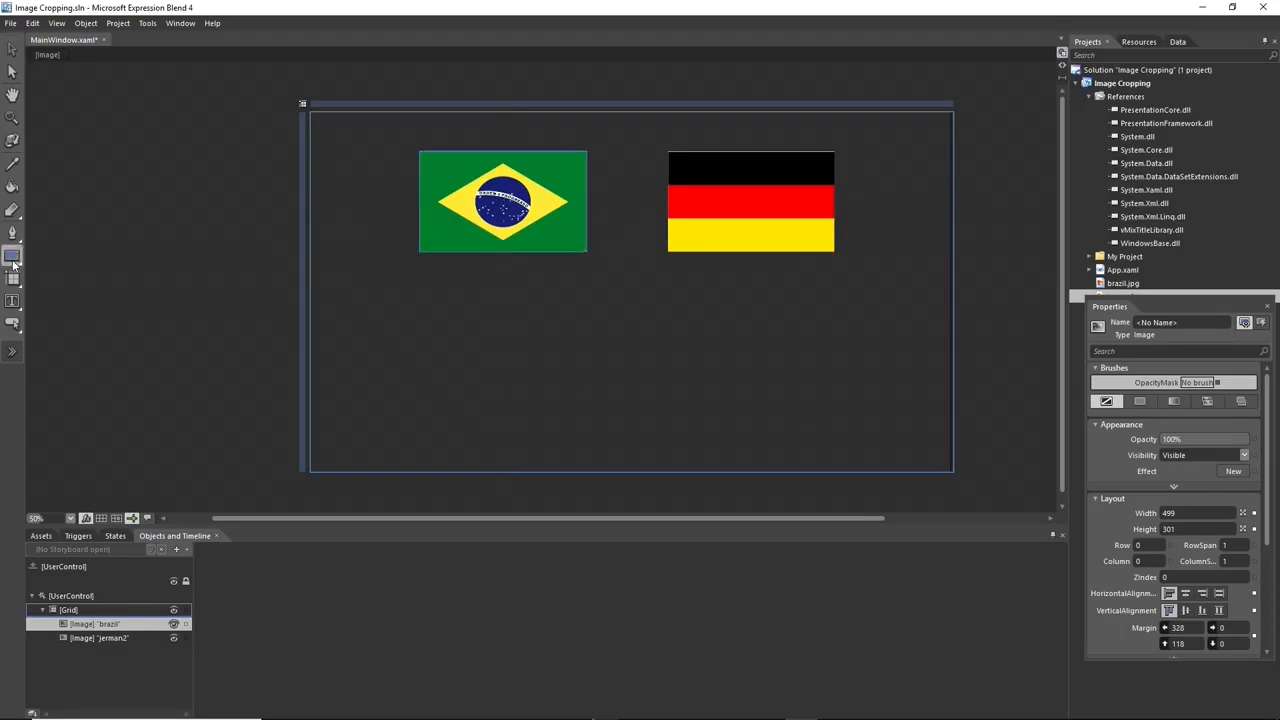
pyautogui.click(62, 257)
pyautogui.moveTo(420, 151); pyautogui.dragTo(587, 251)
pyautogui.click(12, 48)
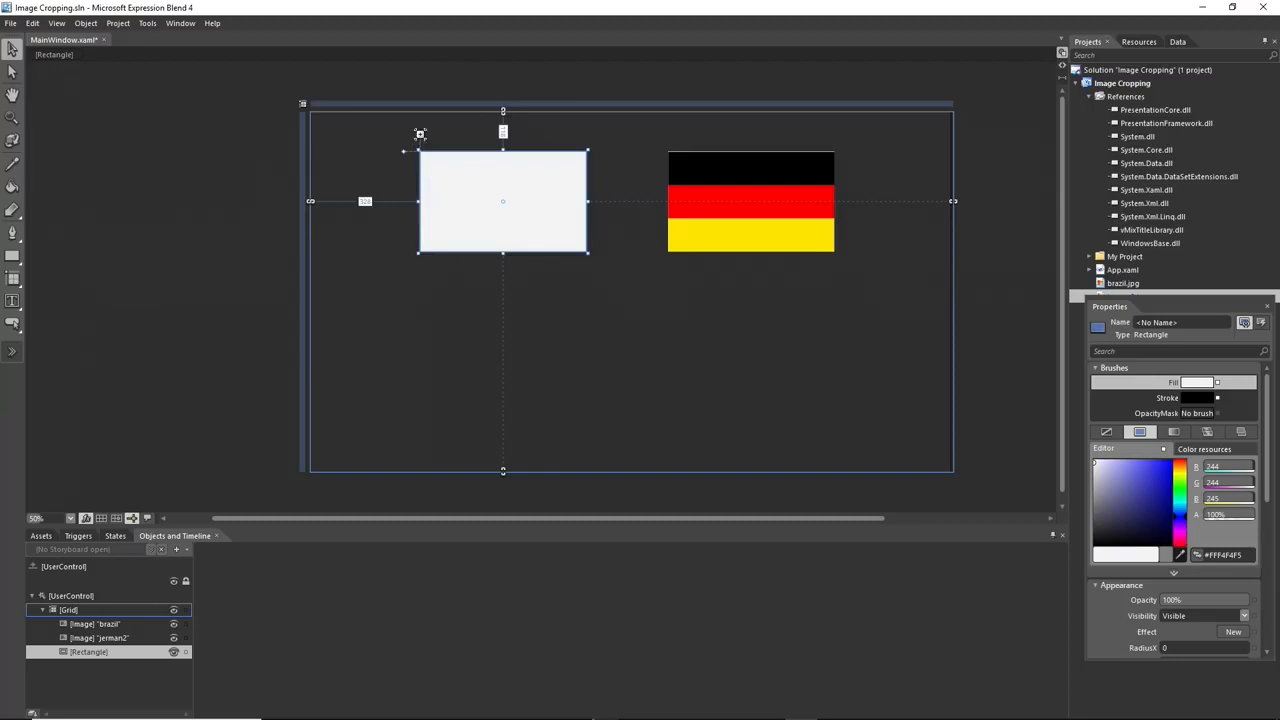
pyautogui.moveTo(420, 134); pyautogui.dragTo(463, 134)
# - Make the rounded rectangle slightly narrower than the Brazilian flag and center it over the flag
pyautogui.moveTo(526, 200); pyautogui.dragTo(542, 276)
pyautogui.moveTo(428, 275); pyautogui.dragTo(438, 274)
pyautogui.moveTo(517, 294); pyautogui.dragTo(499, 223)
pyautogui.press('Right')
pyautogui.press('Right')
pyautogui.press('Right')
pyautogui.press('Right')
pyautogui.press('Right')
pyautogui.press('Right')
pyautogui.press('Right')
pyautogui.press('Right')
pyautogui.press('Right')
pyautogui.press('Right')
pyautogui.press('Right')
pyautogui.press('Right')
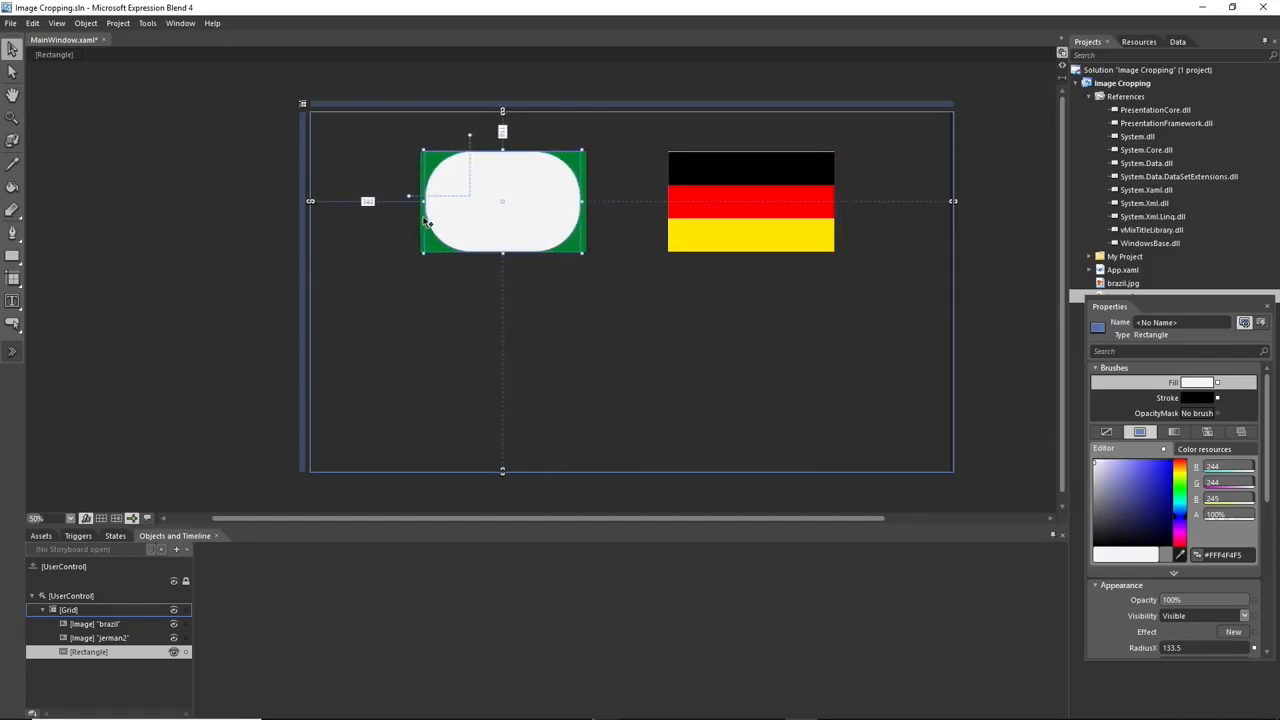
# - Draw a second, flat rectangle across the middle of the rounded shape, extending slightly past both sides of the Brazilian flag
pyautogui.rightClick(13, 256)
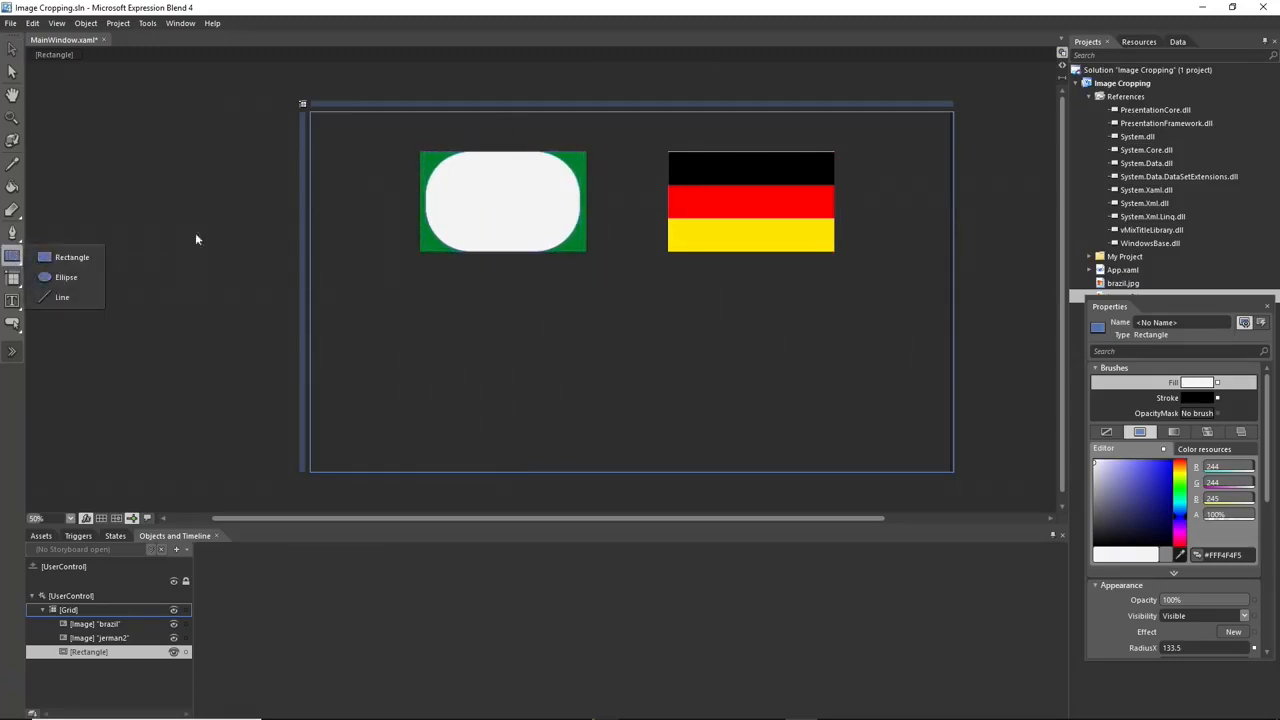
pyautogui.click(68, 257)
pyautogui.moveTo(410, 181); pyautogui.dragTo(597, 221)
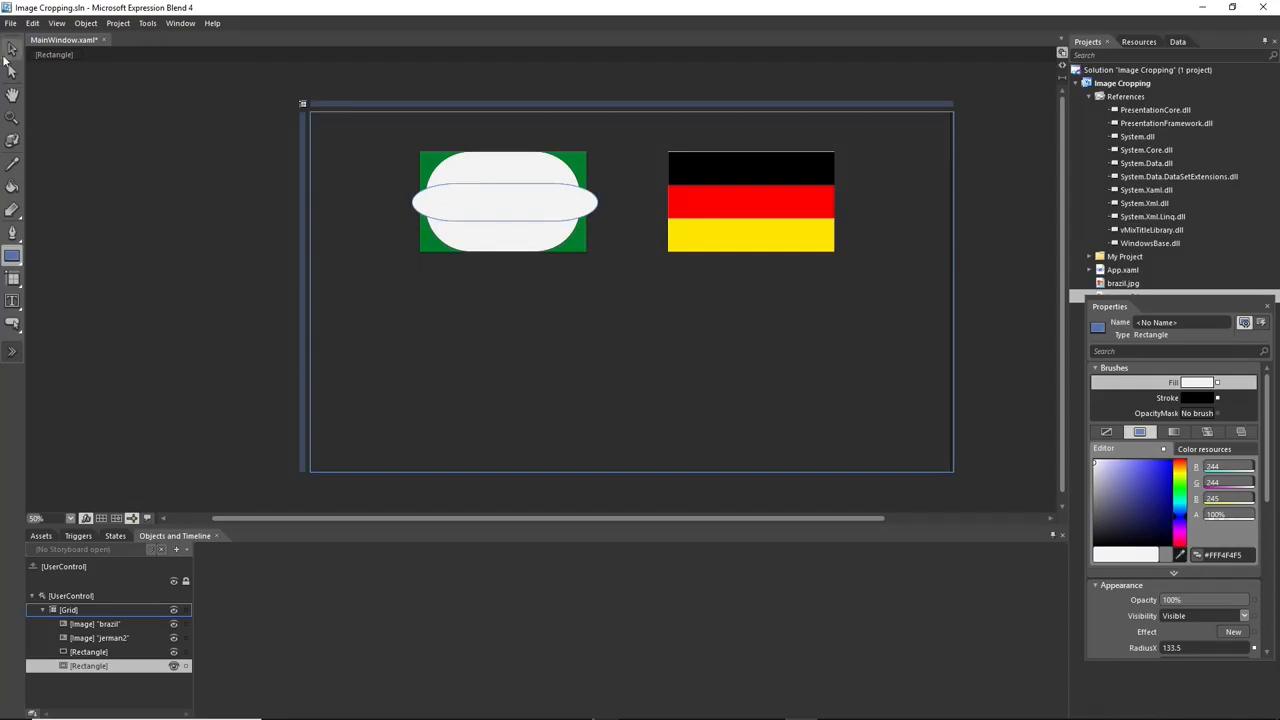
pyautogui.click(13, 50)
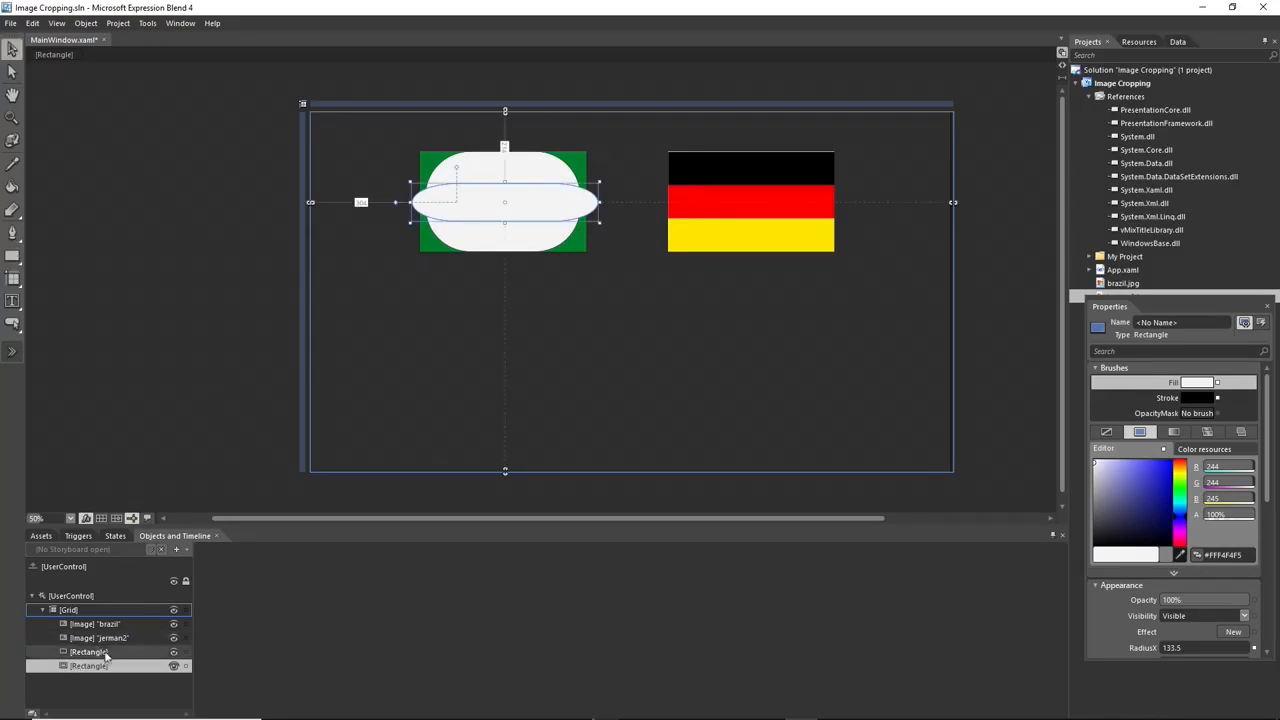
# - Select both rectangles and move them together off the Brazilian flag to the empty area below
pyautogui.click(104, 654)
pyautogui.keyDown('ctrl'); pyautogui.click(102, 666); pyautogui.keyUp('ctrl')
pyautogui.moveTo(512, 175); pyautogui.dragTo(627, 360)
# - Round the flat rectangle's corners into a full ellipse with a RadiusX of 278.5
pyautogui.scroll(3, 647, 410)
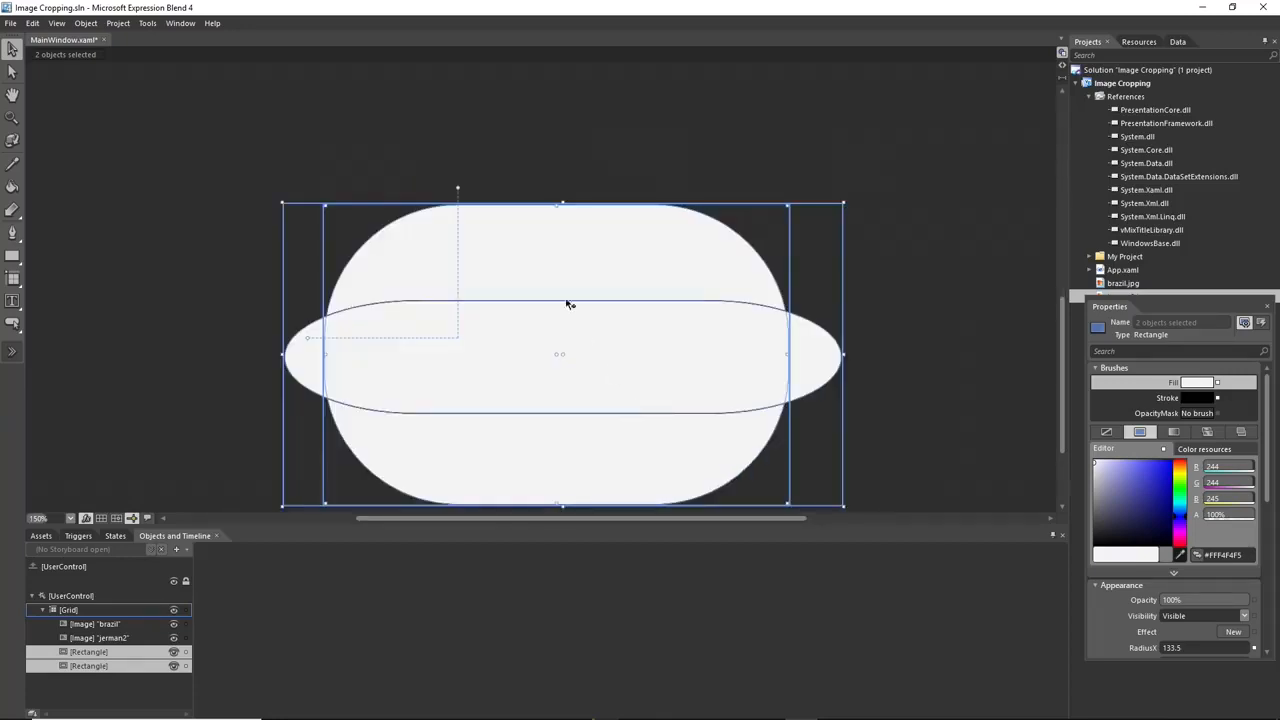
pyautogui.moveTo(695, 255); pyautogui.dragTo(705, 160)
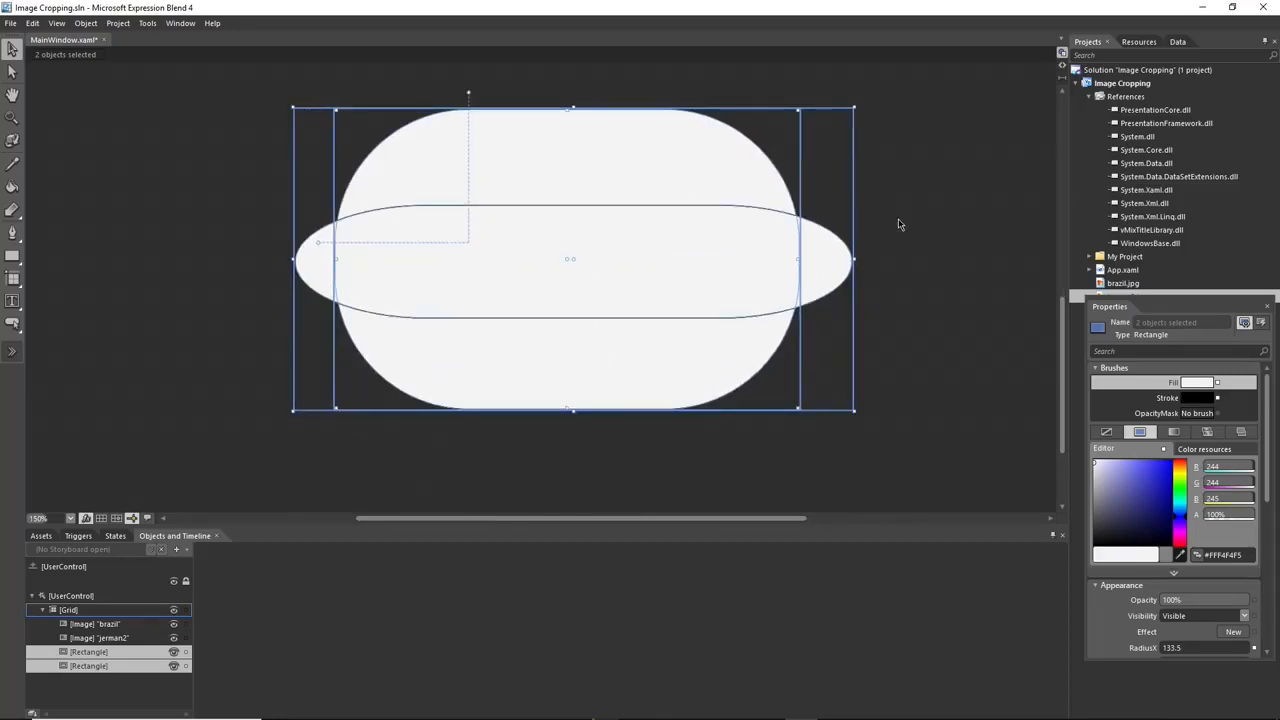
pyautogui.click(896, 225)
pyautogui.click(697, 251)
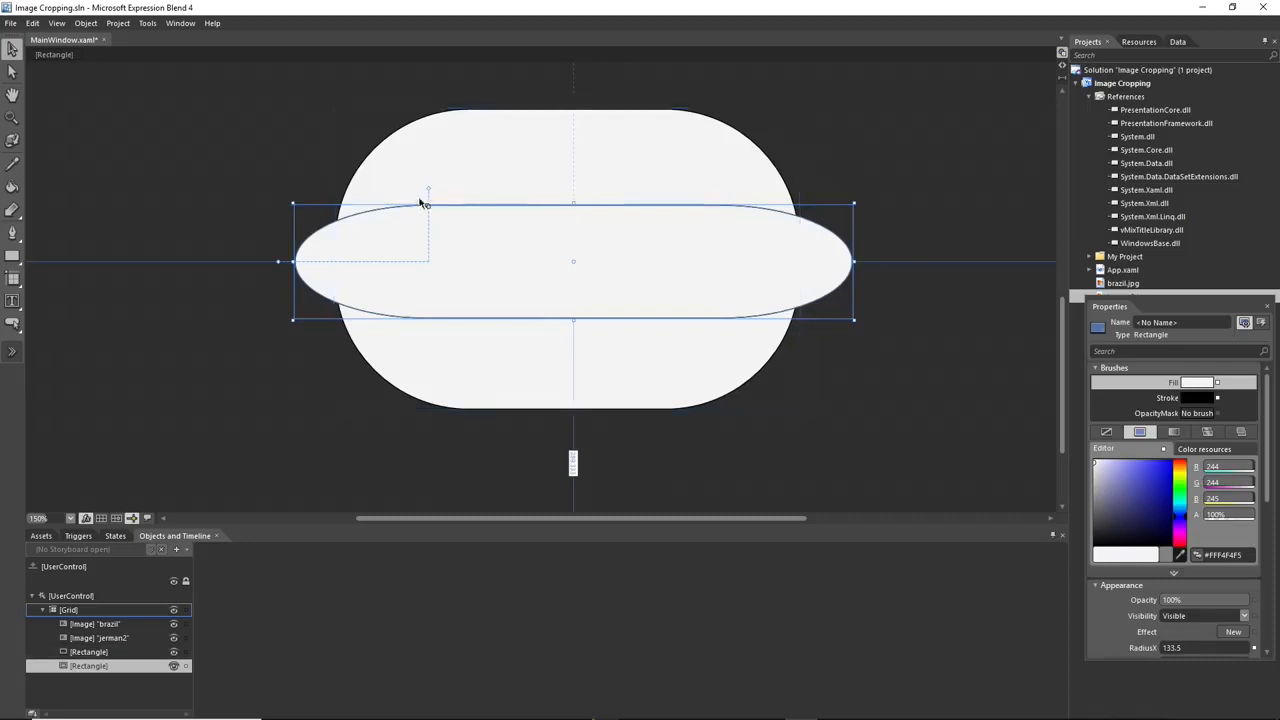
pyautogui.moveTo(428, 189); pyautogui.dragTo(614, 199)
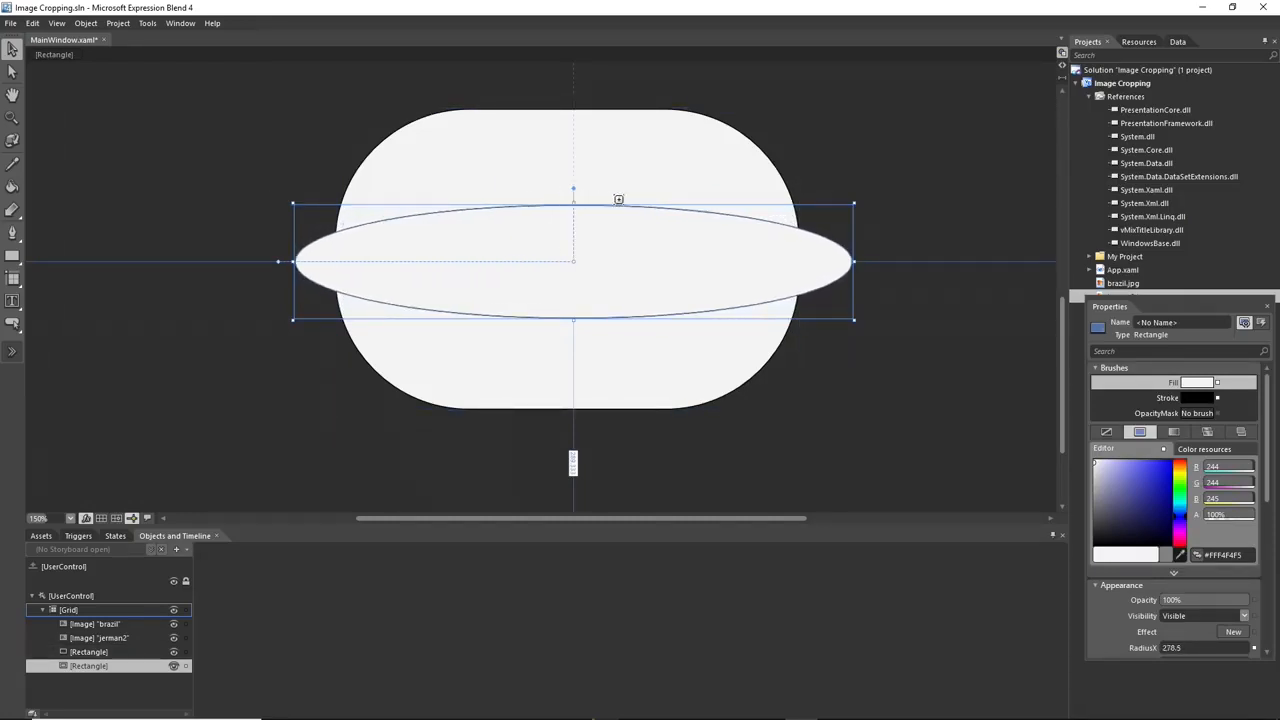
# - Narrow the flat ellipse from its sides and center it across the rounded rectangle
pyautogui.moveTo(292, 204); pyautogui.dragTo(312, 202)
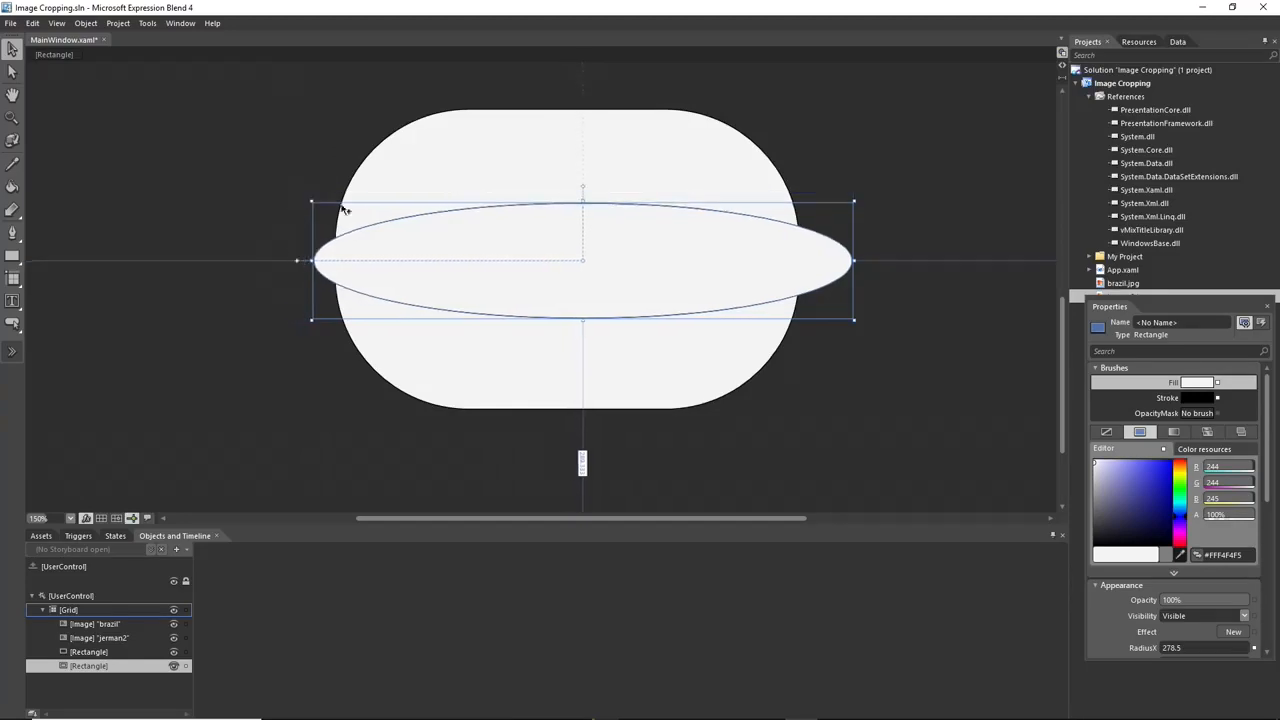
pyautogui.moveTo(857, 209); pyautogui.dragTo(833, 209)
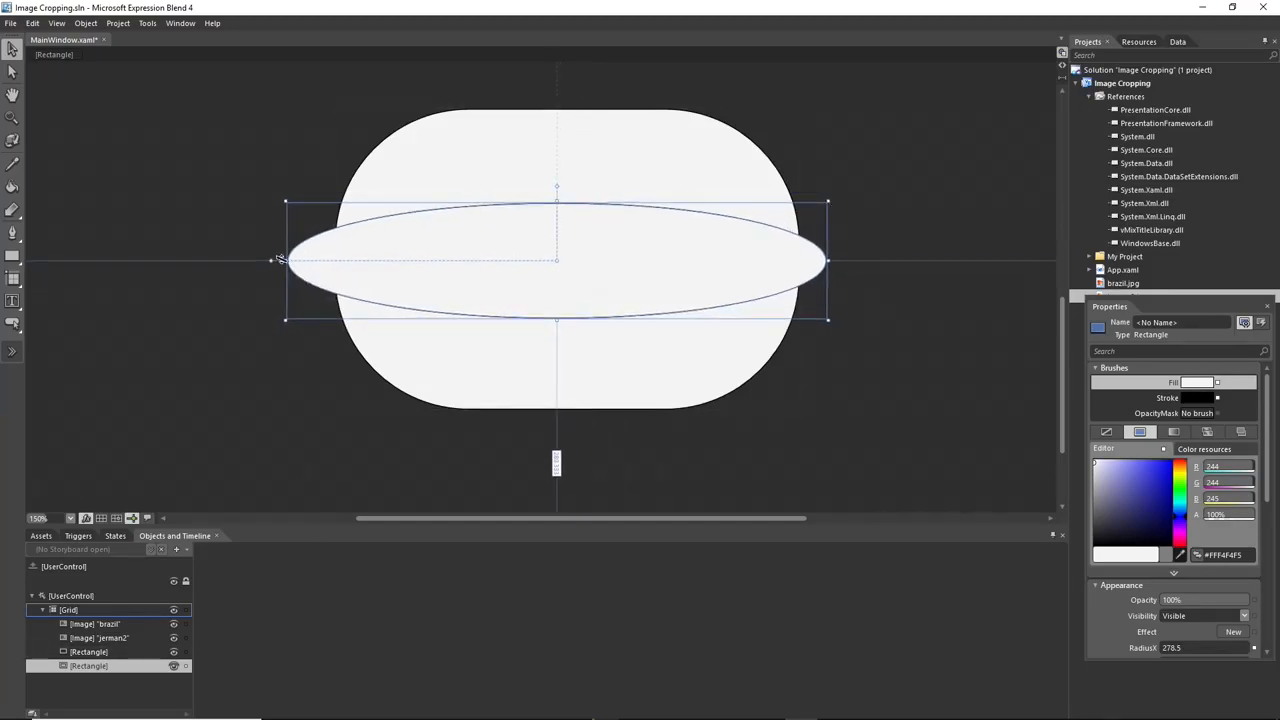
pyautogui.moveTo(292, 268); pyautogui.dragTo(306, 260)
pyautogui.moveTo(420, 246)
pyautogui.mouseDown()
pyautogui.moveTo(443, 249)
pyautogui.moveTo(411, 249)
pyautogui.moveTo(430, 246)
pyautogui.mouseUp()
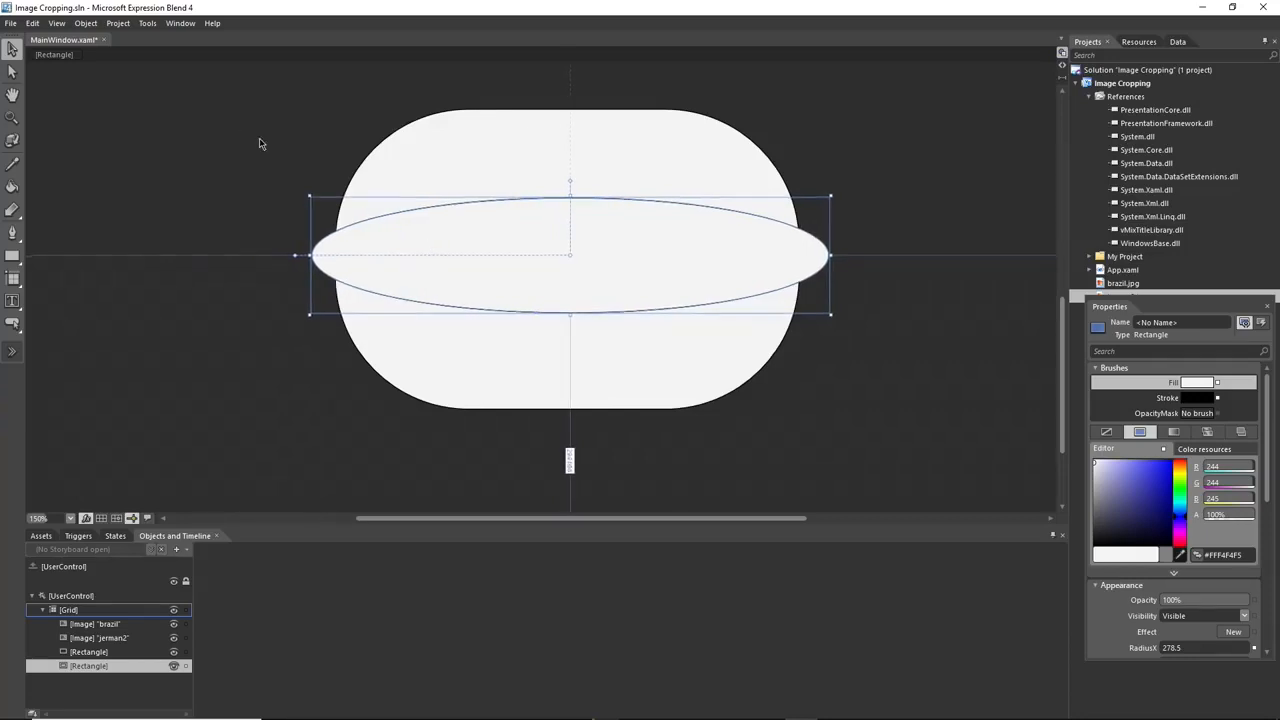
# - Combine the rounded rectangle and the flat ellipse into a single united path
pyautogui.click(259, 143)
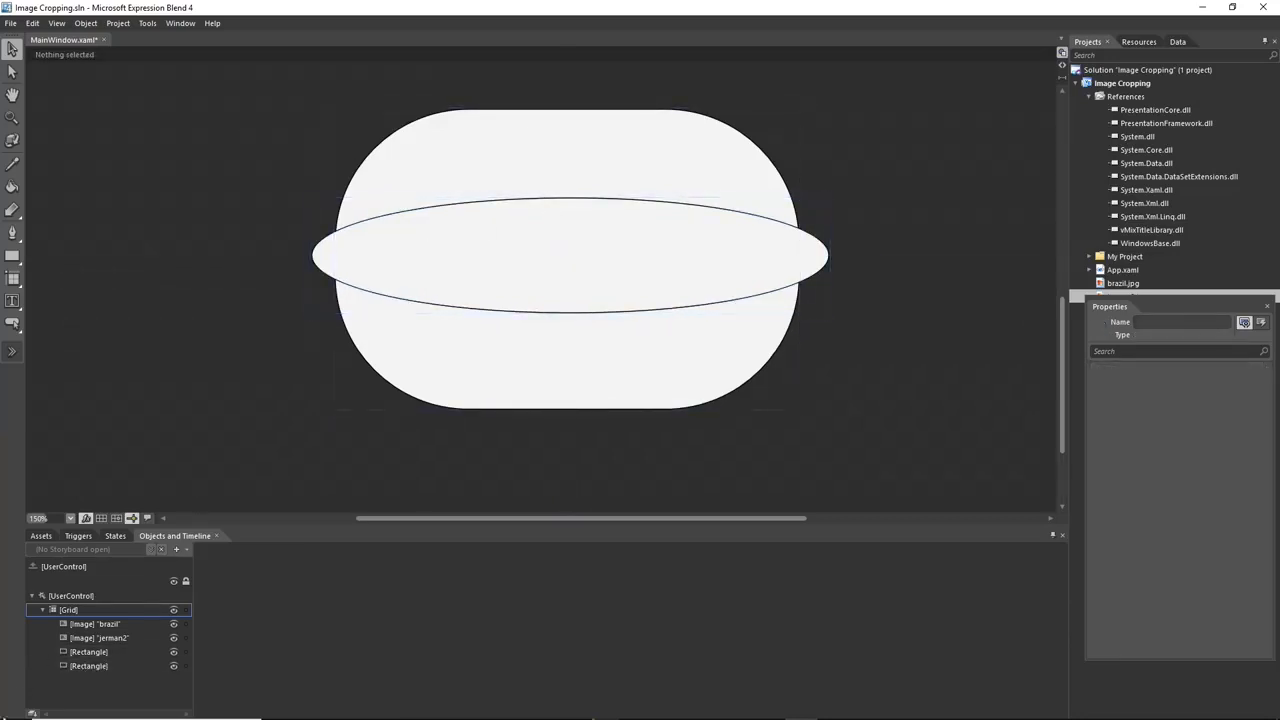
pyautogui.click(88, 665)
pyautogui.keyDown('ctrl'); pyautogui.click(88, 651); pyautogui.keyUp('ctrl')
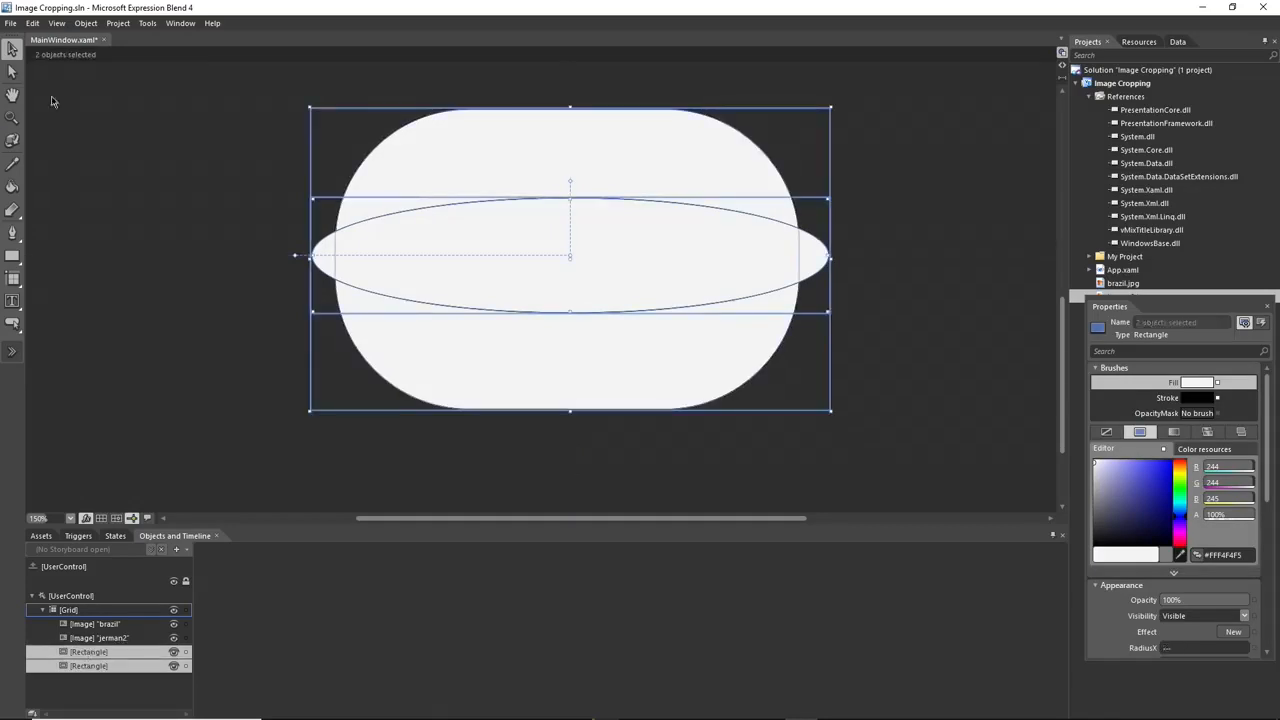
pyautogui.click(85, 23)
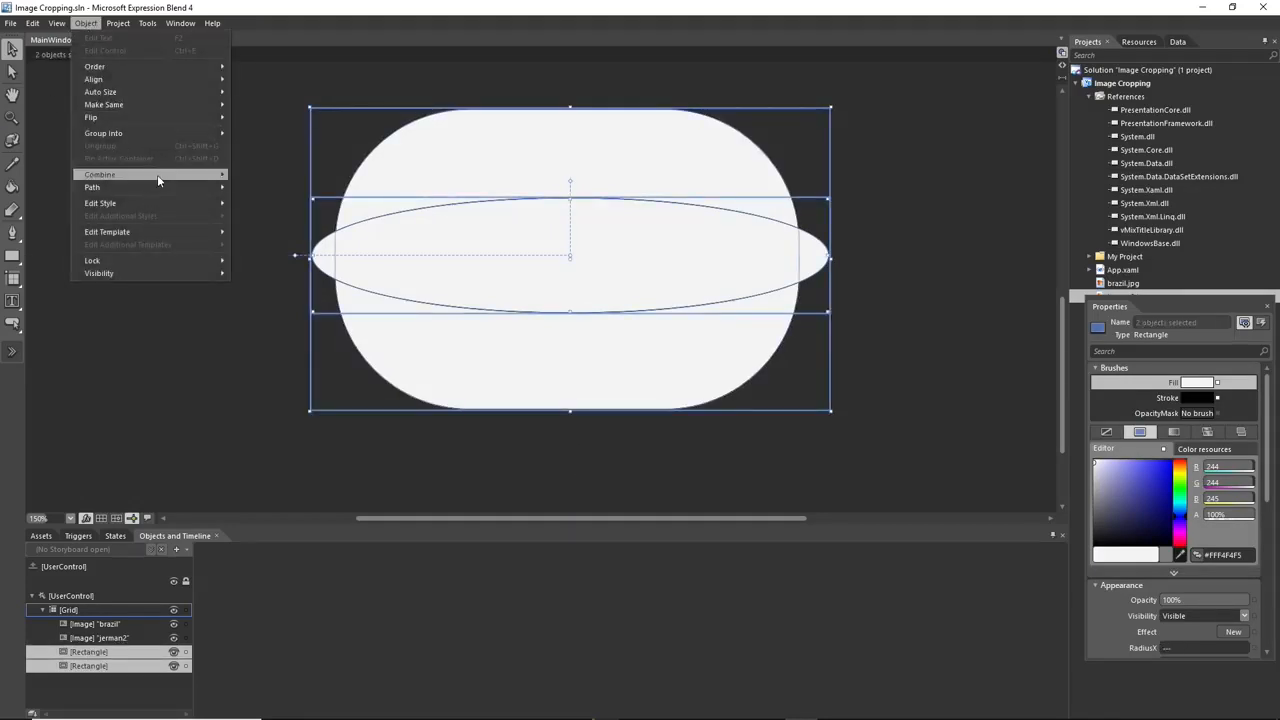
pyautogui.moveTo(157, 174)
pyautogui.click(252, 177)
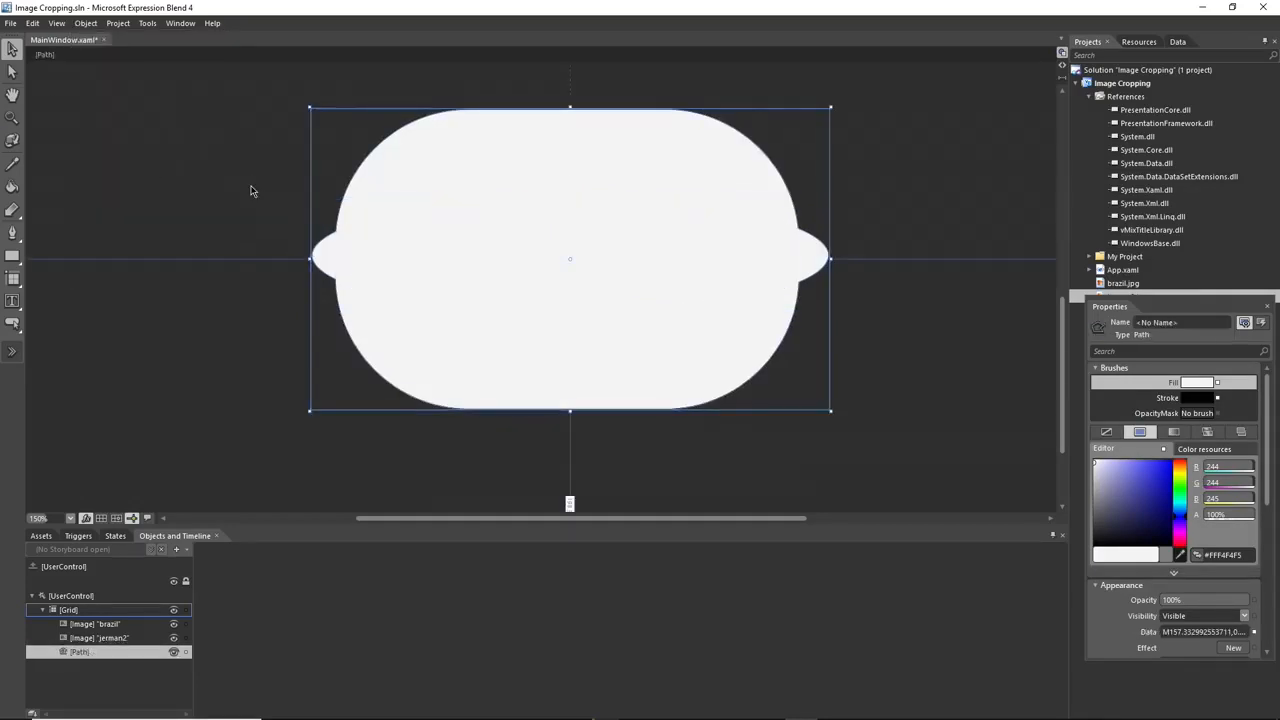
pyautogui.click(251, 191)
pyautogui.click(549, 328)
pyautogui.click(946, 383)
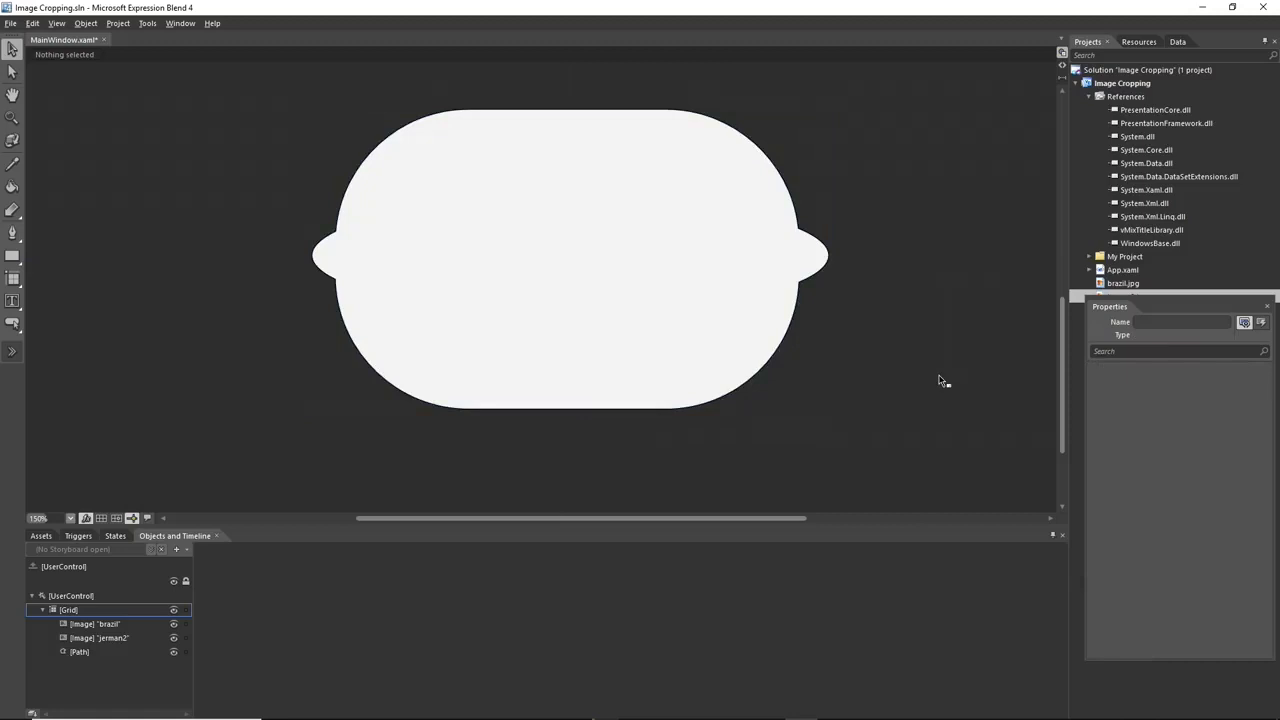
# - Move the combined path up onto the Brazilian flag so that it lines up with the flag's edges
pyautogui.scroll(-4, 940, 380)
pyautogui.scroll(5, 930, 355)
pyautogui.hscroll(3, 920, 314)
pyautogui.hscroll(-3, 918, 314)
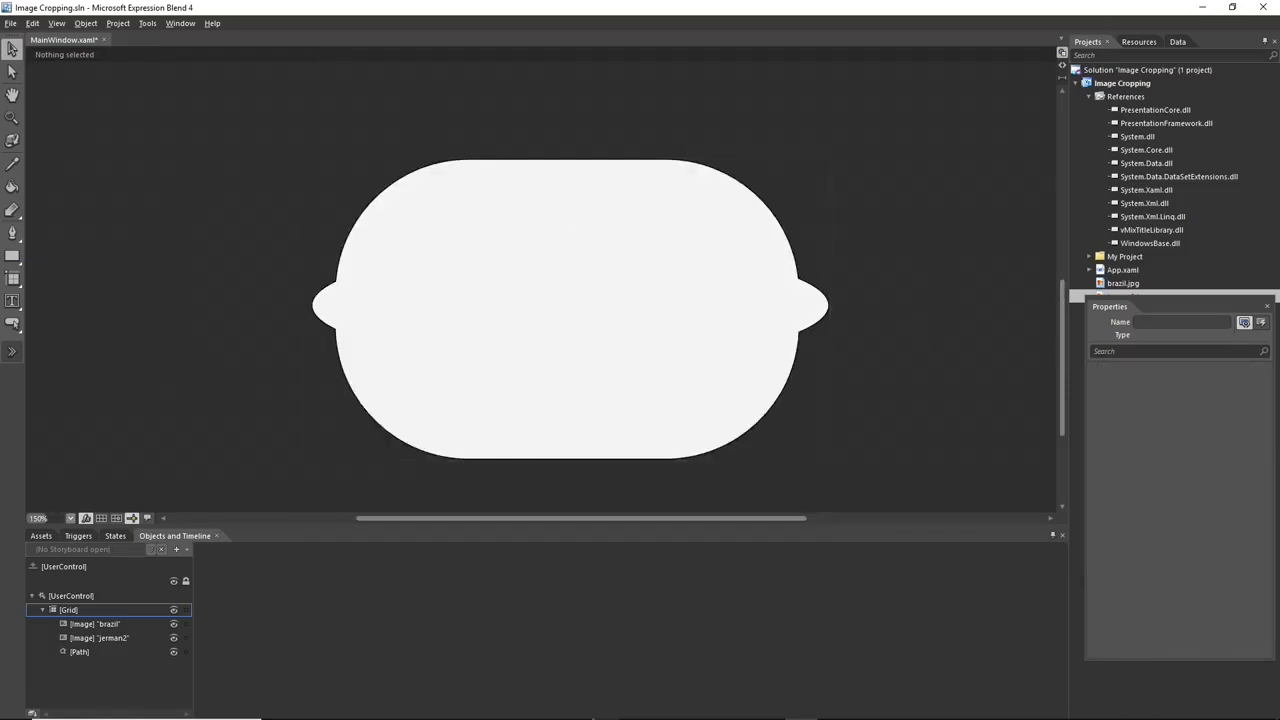
pyautogui.click(12, 117)
pyautogui.keyDown('alt'); pyautogui.click(103, 139); pyautogui.keyUp('alt')
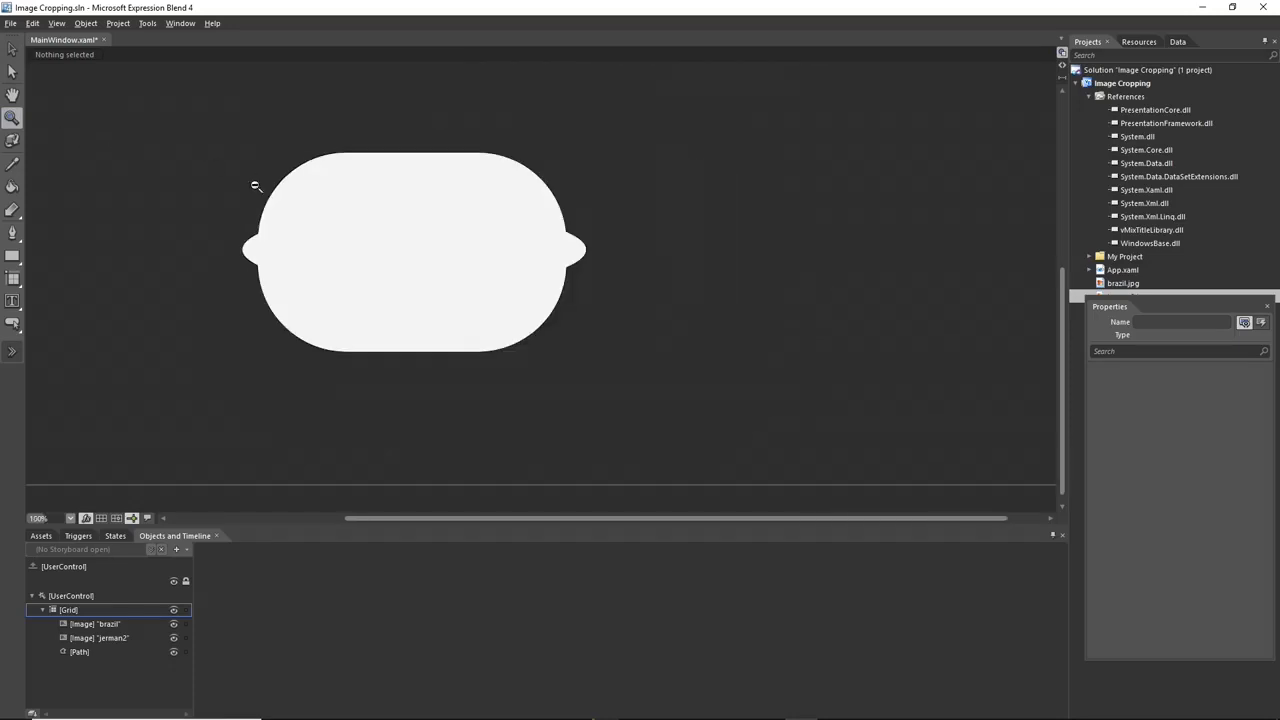
pyautogui.keyDown('alt'); pyautogui.click(254, 185); pyautogui.keyUp('alt')
pyautogui.keyDown('alt'); pyautogui.click(252, 187); pyautogui.keyUp('alt')
pyautogui.keyDown('alt'); pyautogui.click(152, 165); pyautogui.keyUp('alt')
pyautogui.scroll(-2, 149, 179)
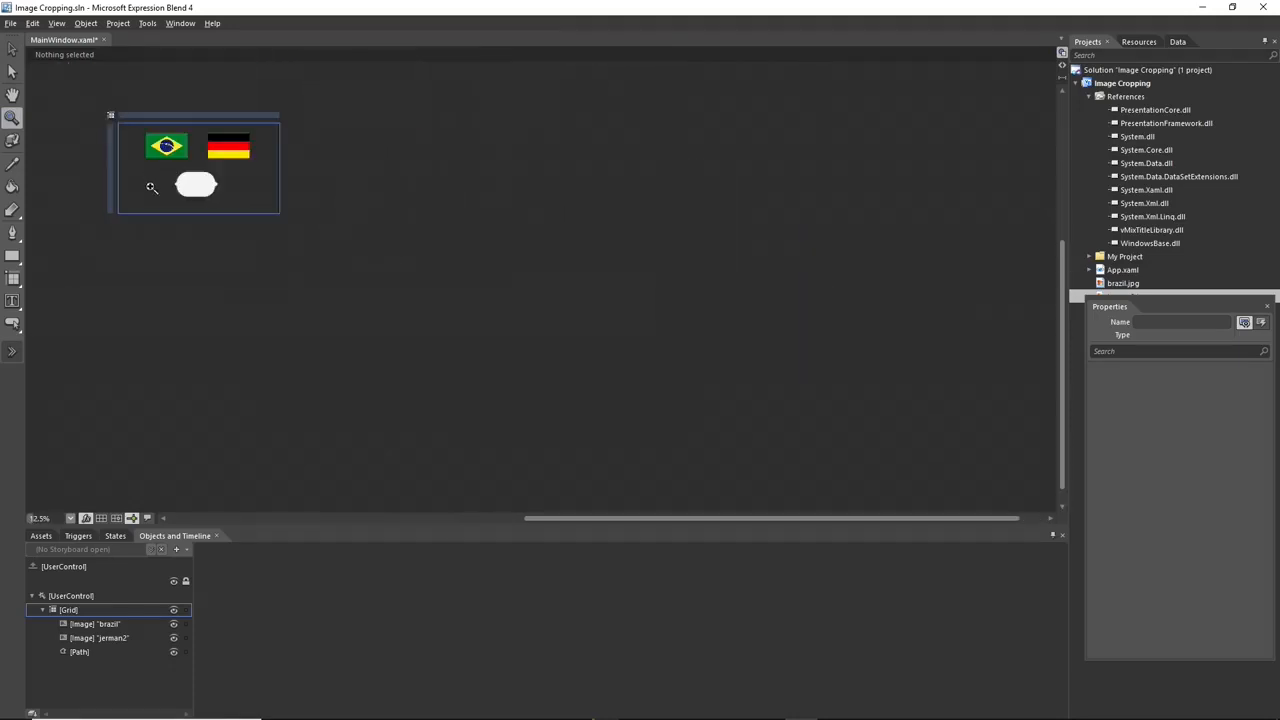
pyautogui.scroll(2, 152, 191)
pyautogui.moveTo(1062, 252); pyautogui.dragTo(1040, 158)
pyautogui.moveTo(651, 520); pyautogui.dragTo(503, 511)
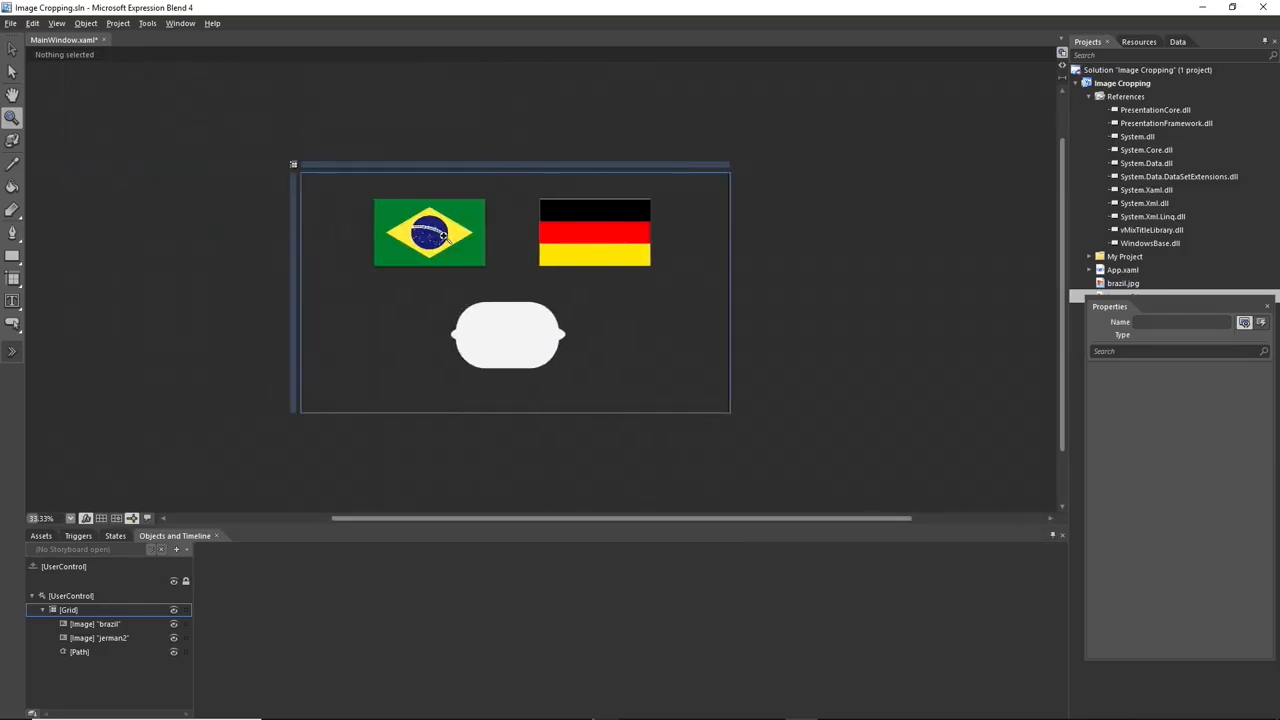
pyautogui.press('alt')
pyautogui.click(380, 308)
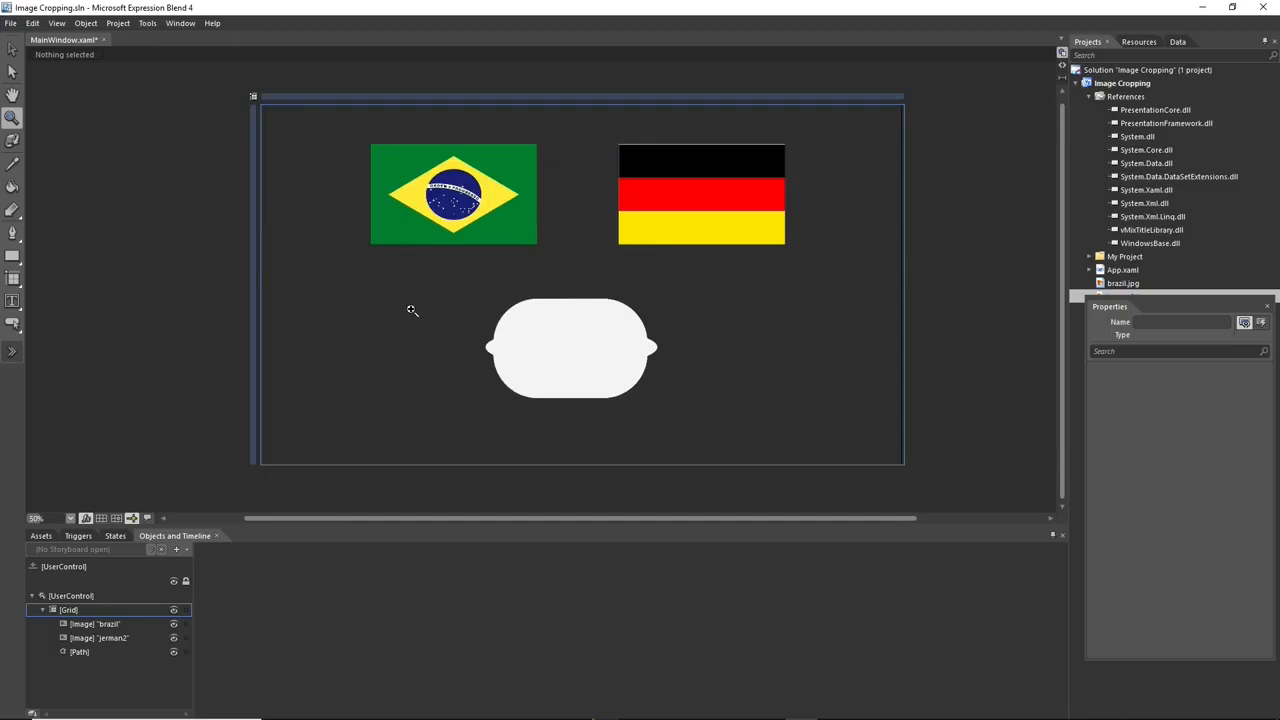
pyautogui.press('v')
pyautogui.moveTo(553, 355)
pyautogui.mouseDown()
pyautogui.moveTo(434, 200)
pyautogui.moveTo(367, 194)
pyautogui.mouseUp()
pyautogui.click(617, 343)
pyautogui.click(459, 214)
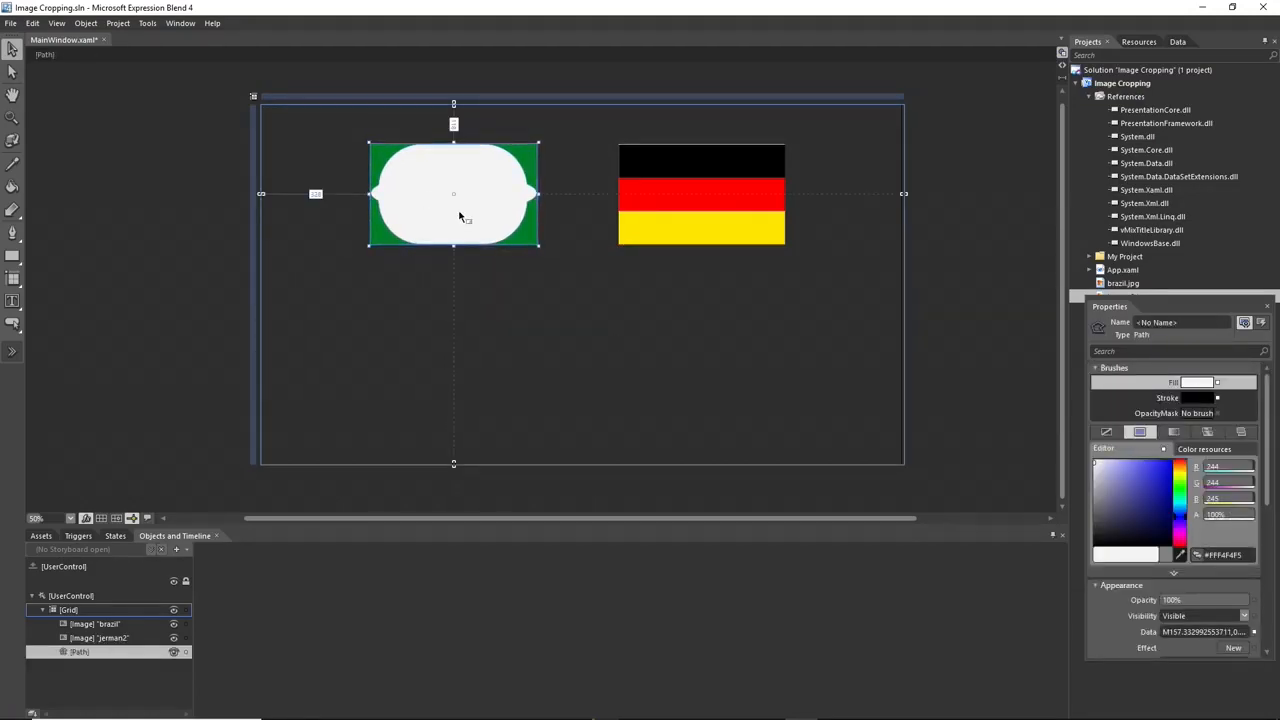
# - Duplicate the path and place the copy over the German flag, aligned with the flag's edges
pyautogui.hotkey('ctrl', 'c')
pyautogui.hotkey('ctrl', 'v')
pyautogui.moveTo(459, 214); pyautogui.dragTo(722, 216)
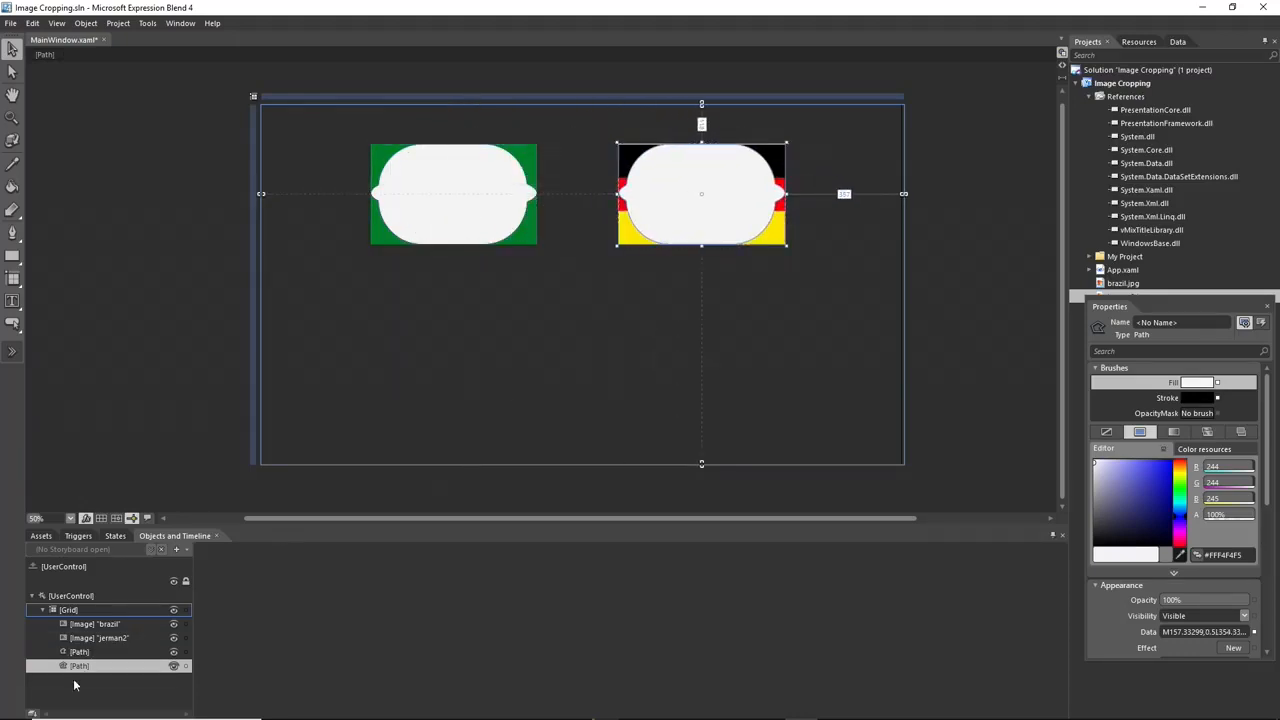
# - Move both paths off the flags so that each one sits directly below its own flag
pyautogui.click(85, 652)
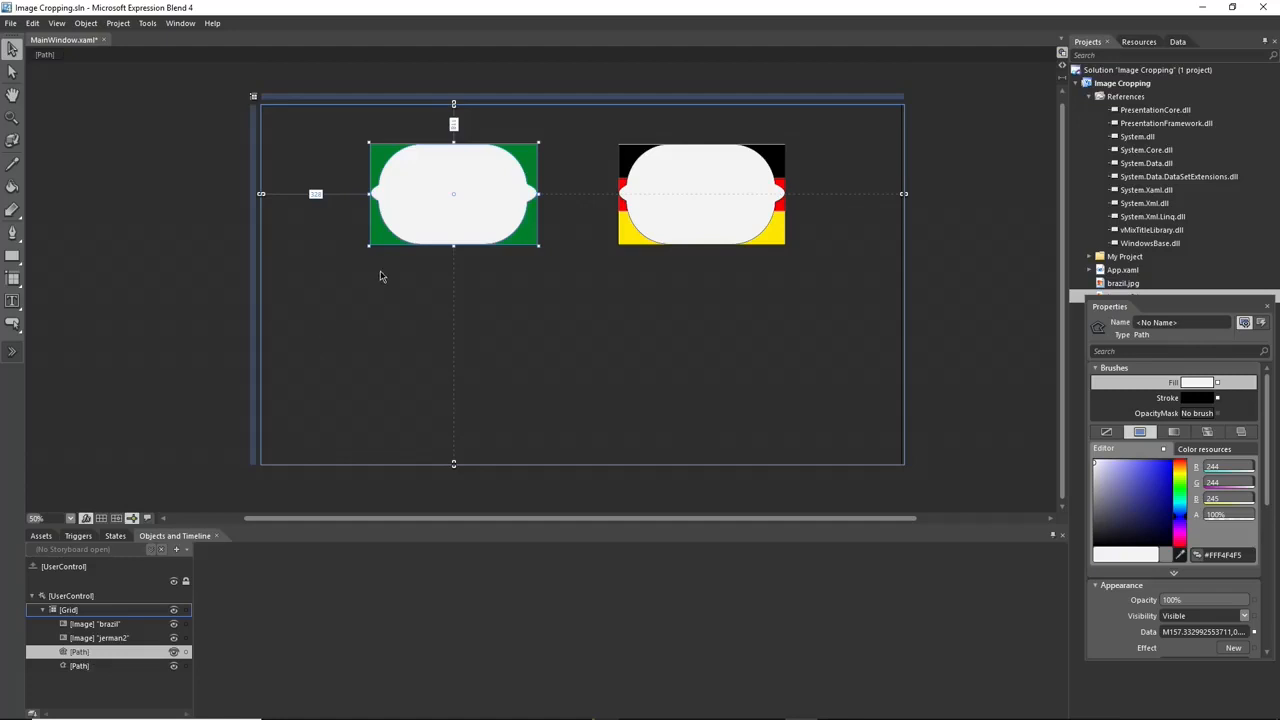
pyautogui.moveTo(402, 216); pyautogui.dragTo(389, 323)
pyautogui.moveTo(686, 186); pyautogui.dragTo(704, 319)
# - Duplicate both paths into a second row along the artboard's lower edge and fit the original path back over the Brazilian flag
pyautogui.click(395, 318)
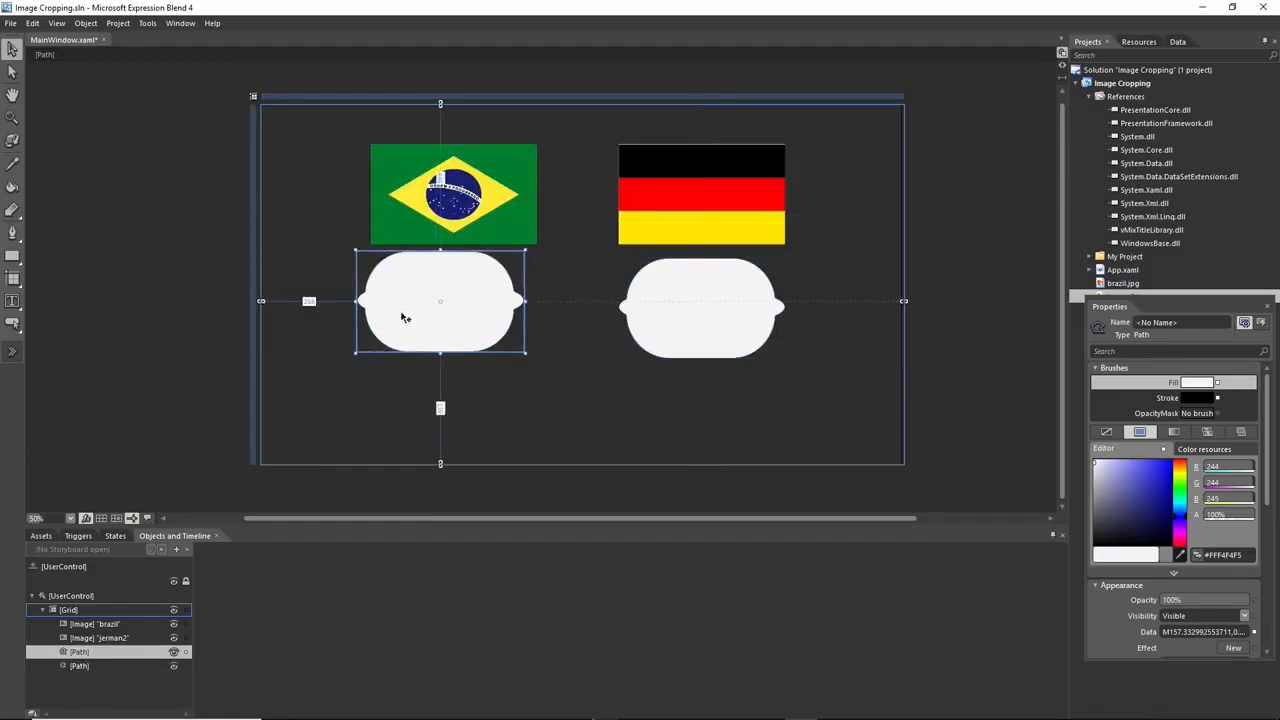
pyautogui.hotkey('ctrl', 'v')
pyautogui.moveTo(405, 307); pyautogui.dragTo(407, 420)
pyautogui.click(705, 306)
pyautogui.hotkey('ctrl', 'v')
pyautogui.moveTo(704, 309); pyautogui.dragTo(672, 404)
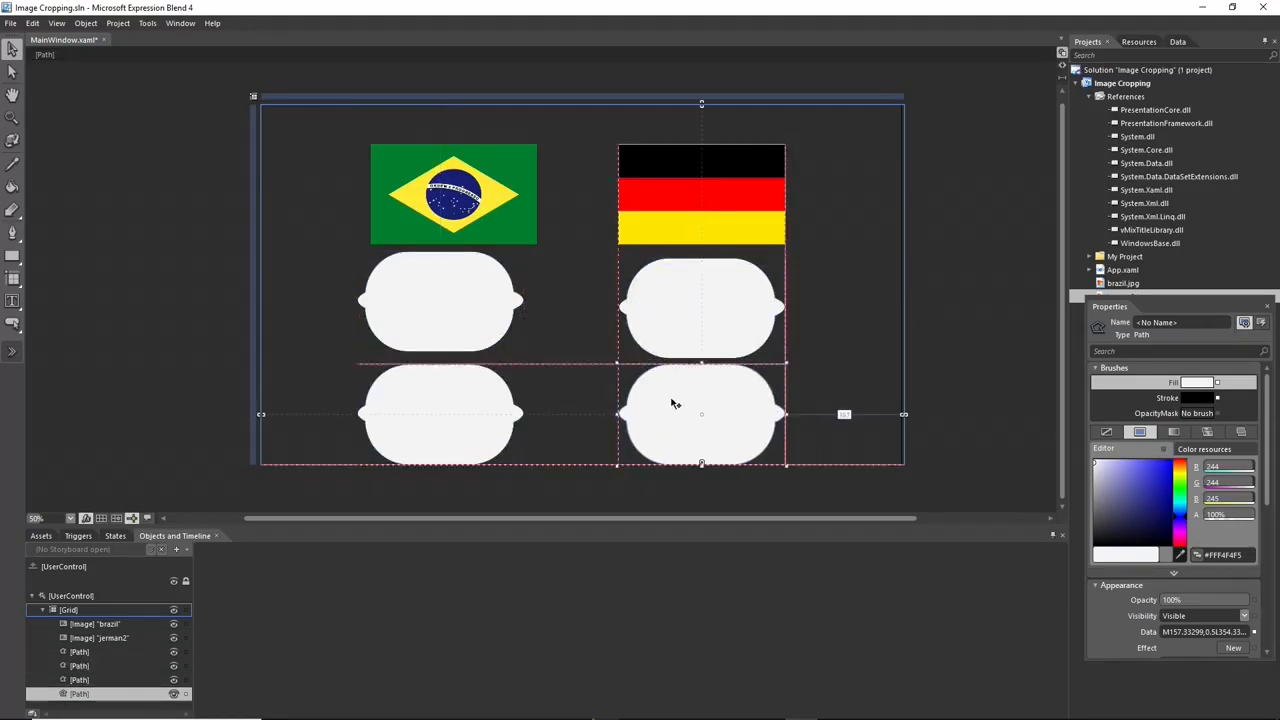
pyautogui.click(694, 296)
pyautogui.click(410, 292)
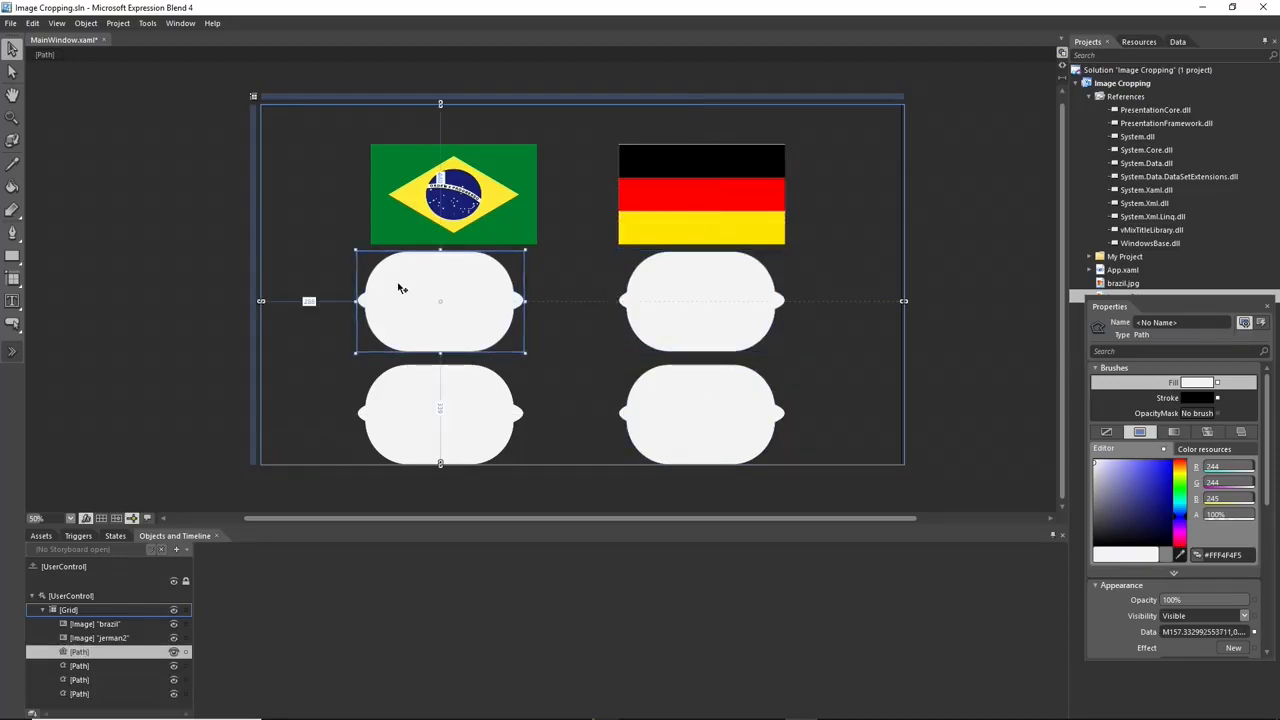
pyautogui.moveTo(409, 289); pyautogui.dragTo(413, 182)
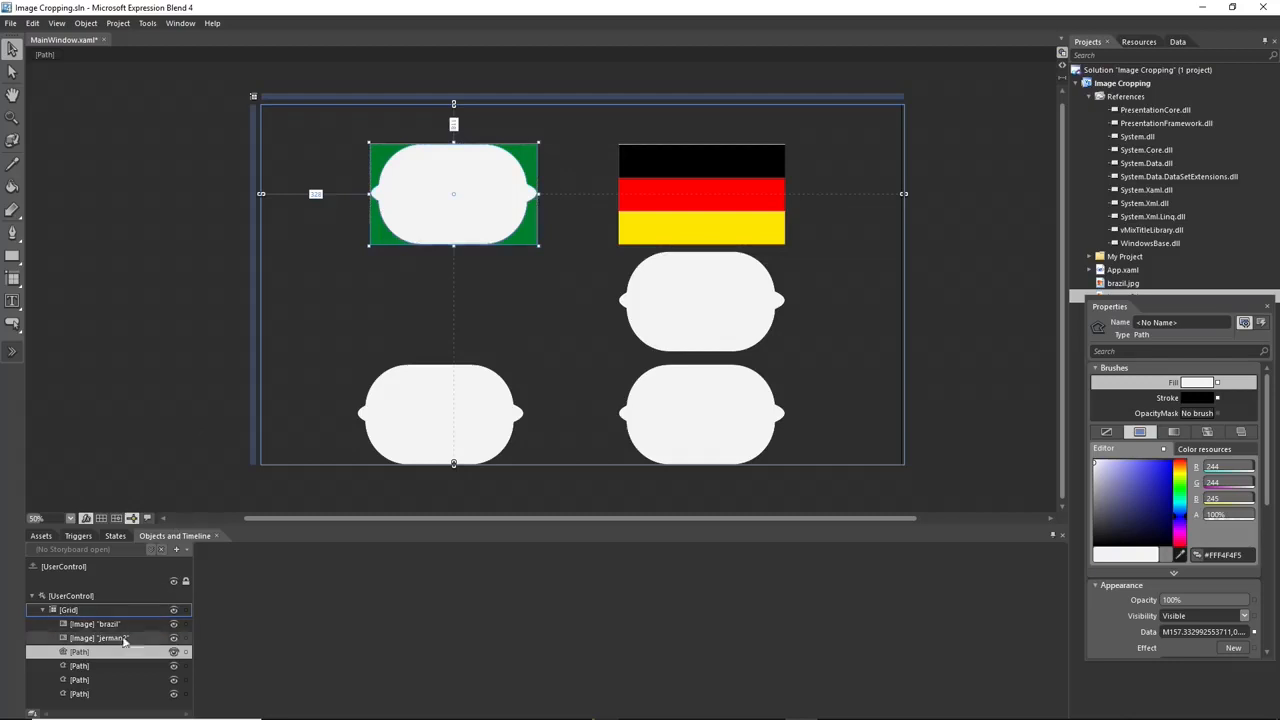
# - Rename the Brazilian flag image as Flag1 and the German flag image as Flag2
pyautogui.click(84, 624)
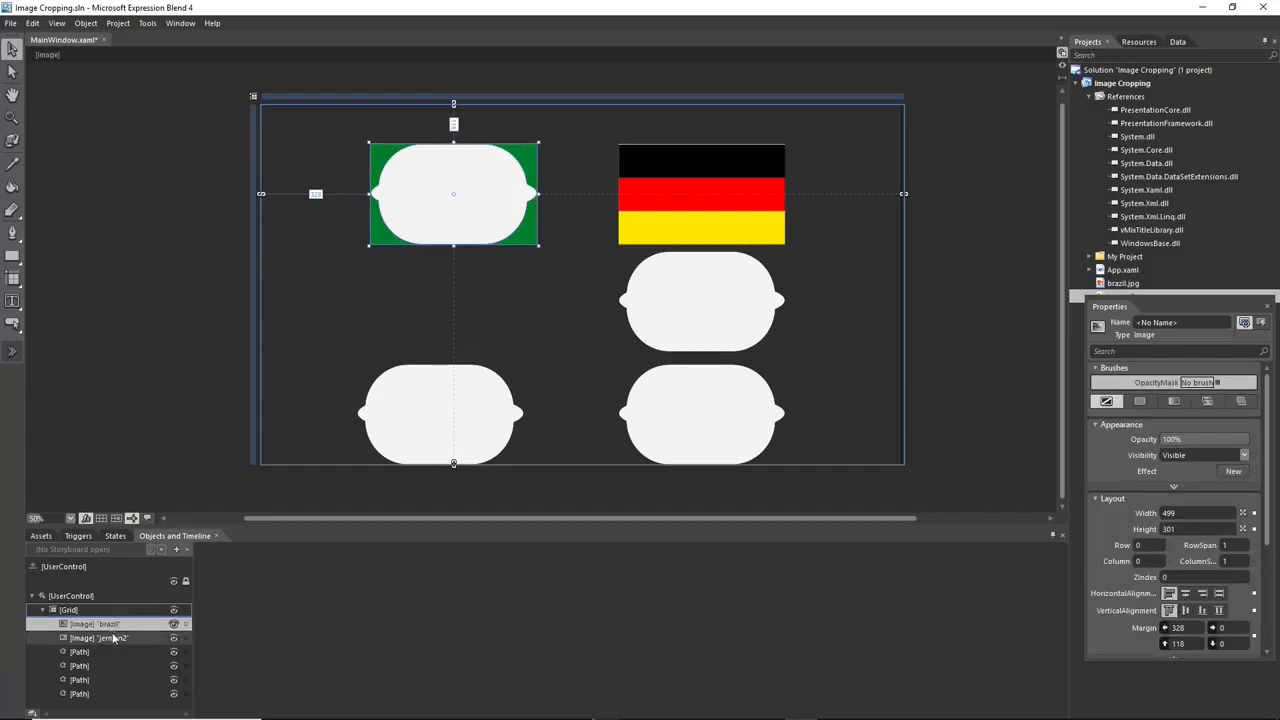
pyautogui.rightClick(116, 623)
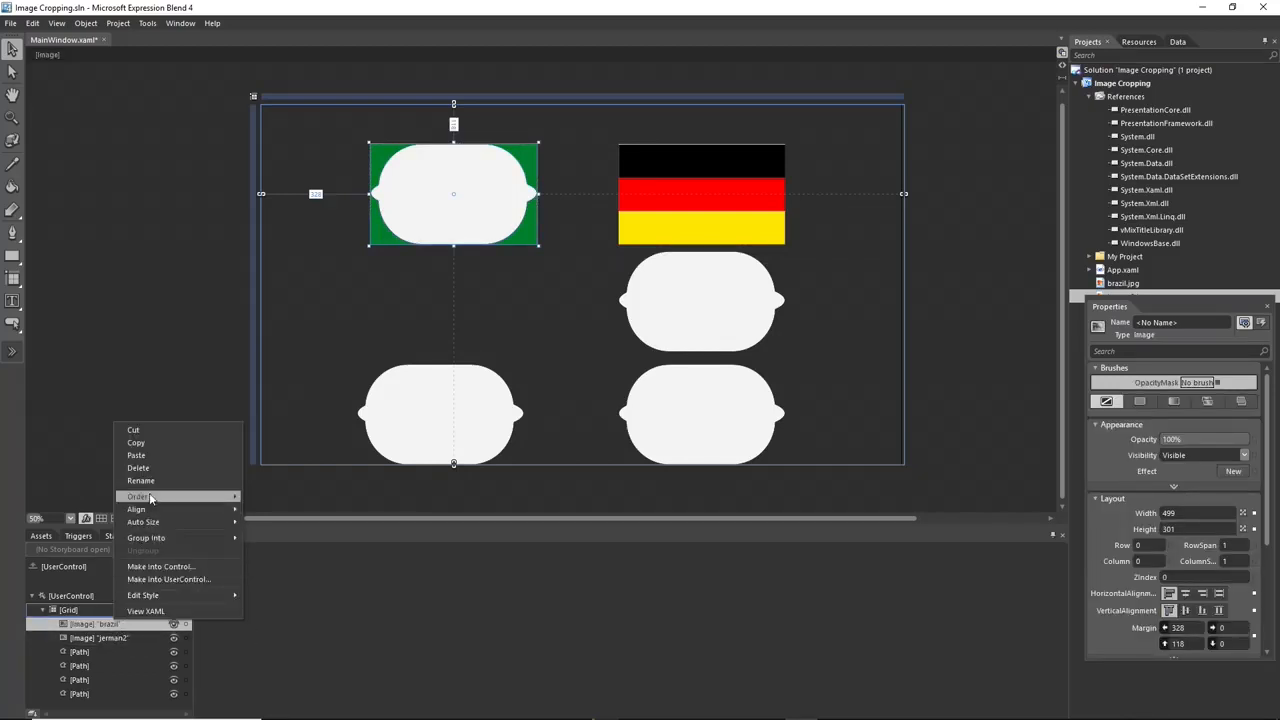
pyautogui.click(156, 481)
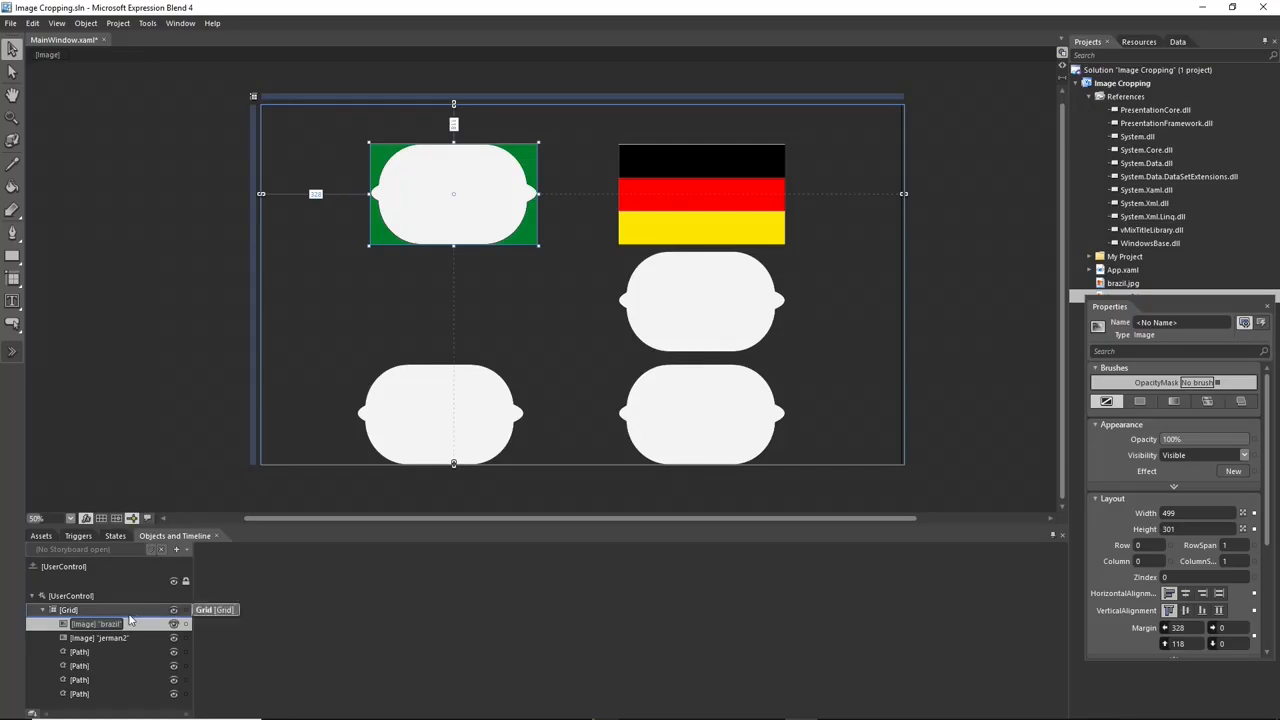
pyautogui.write('Flag1')
pyautogui.click(126, 637)
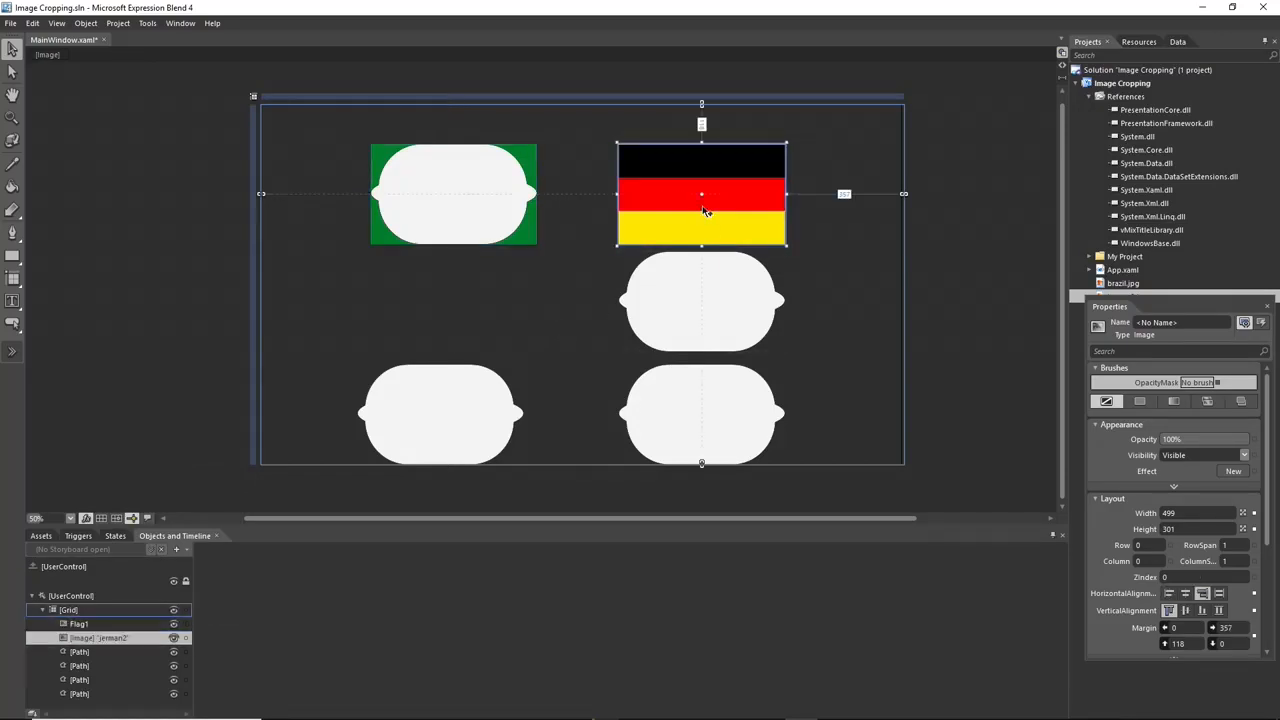
pyautogui.rightClick(113, 637)
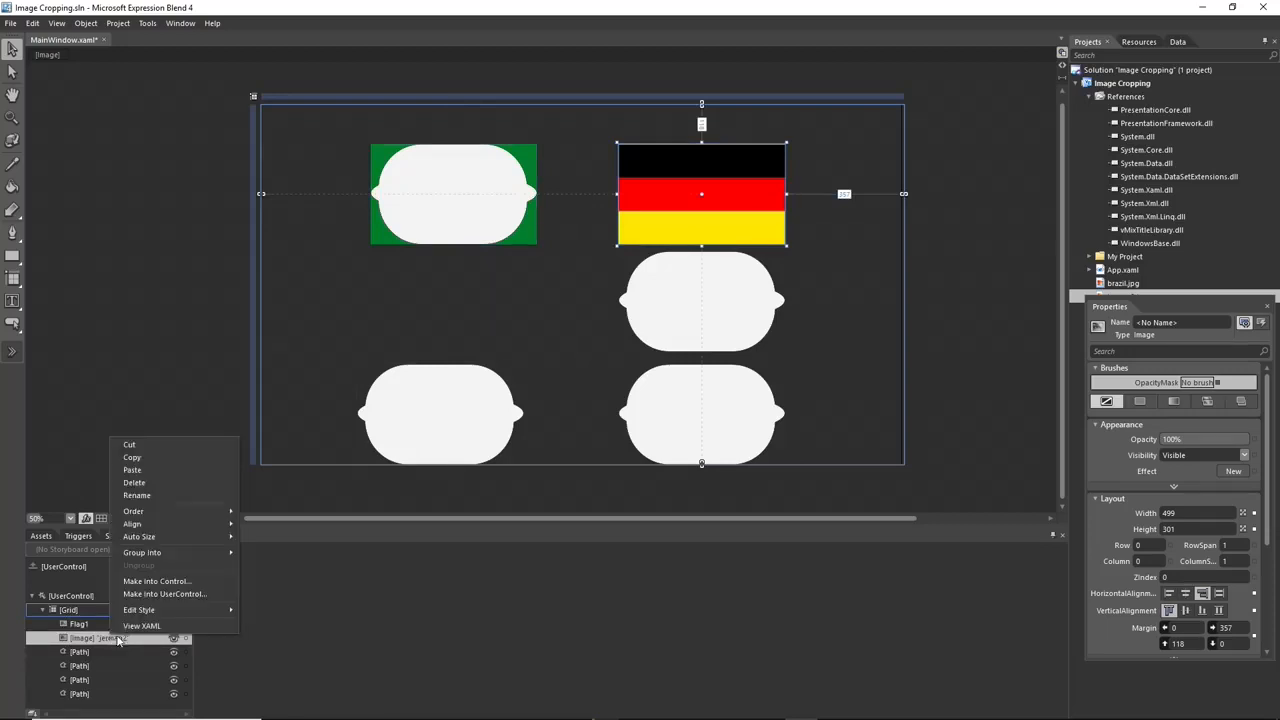
pyautogui.click(138, 495)
pyautogui.write('Flag2')
pyautogui.click(368, 325)
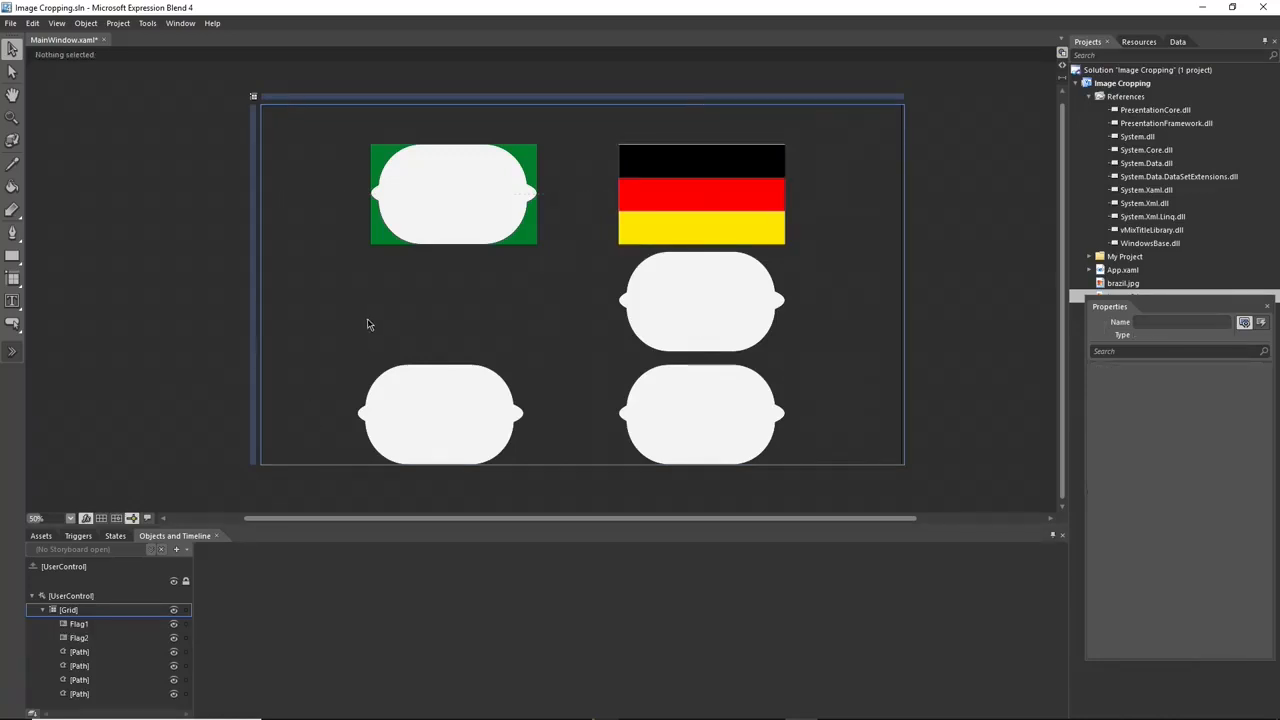
# - Shift the path partly down off the Brazilian flag and rename it as Flag1Path
pyautogui.click(73, 652)
pyautogui.moveTo(415, 204); pyautogui.dragTo(420, 237)
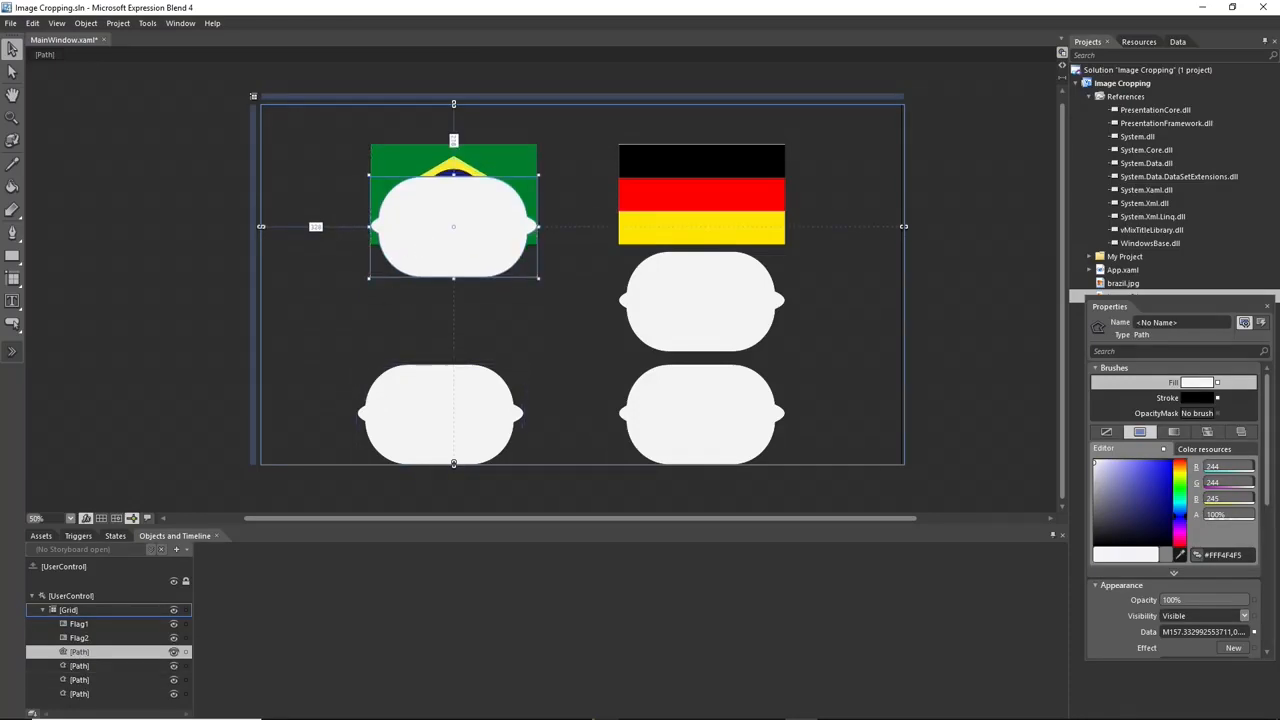
pyautogui.rightClick(80, 651)
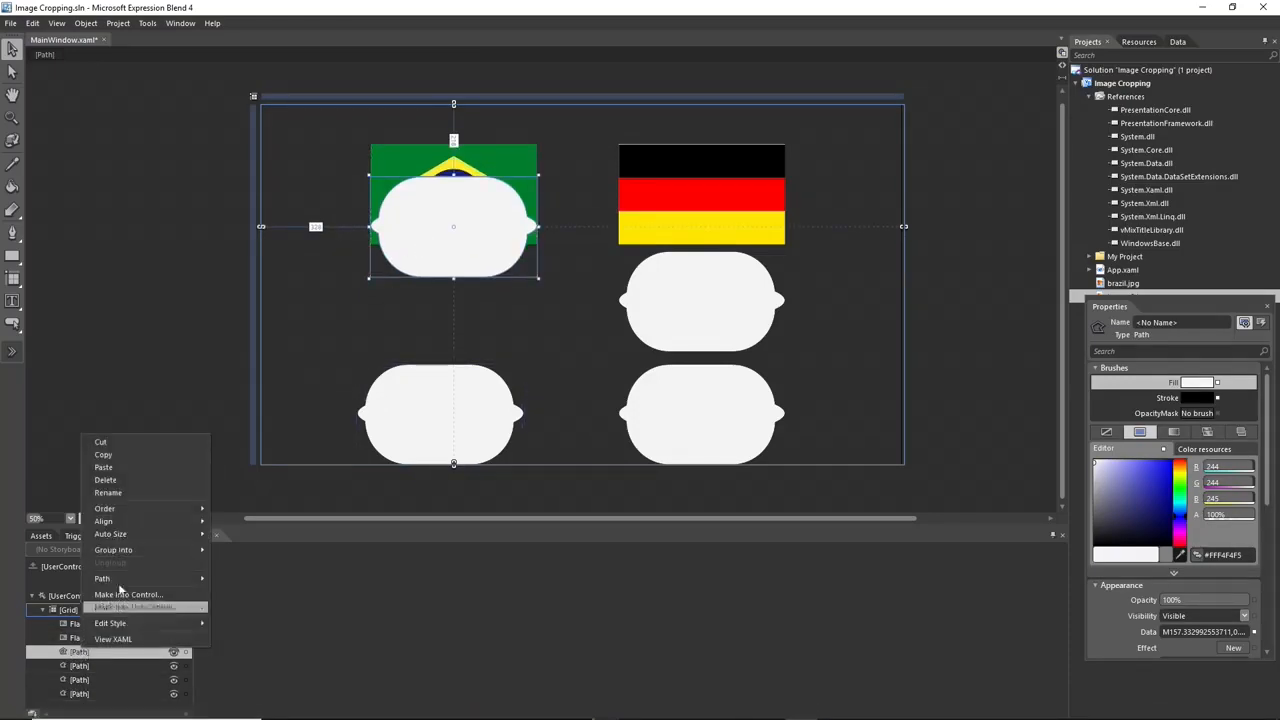
pyautogui.click(138, 493)
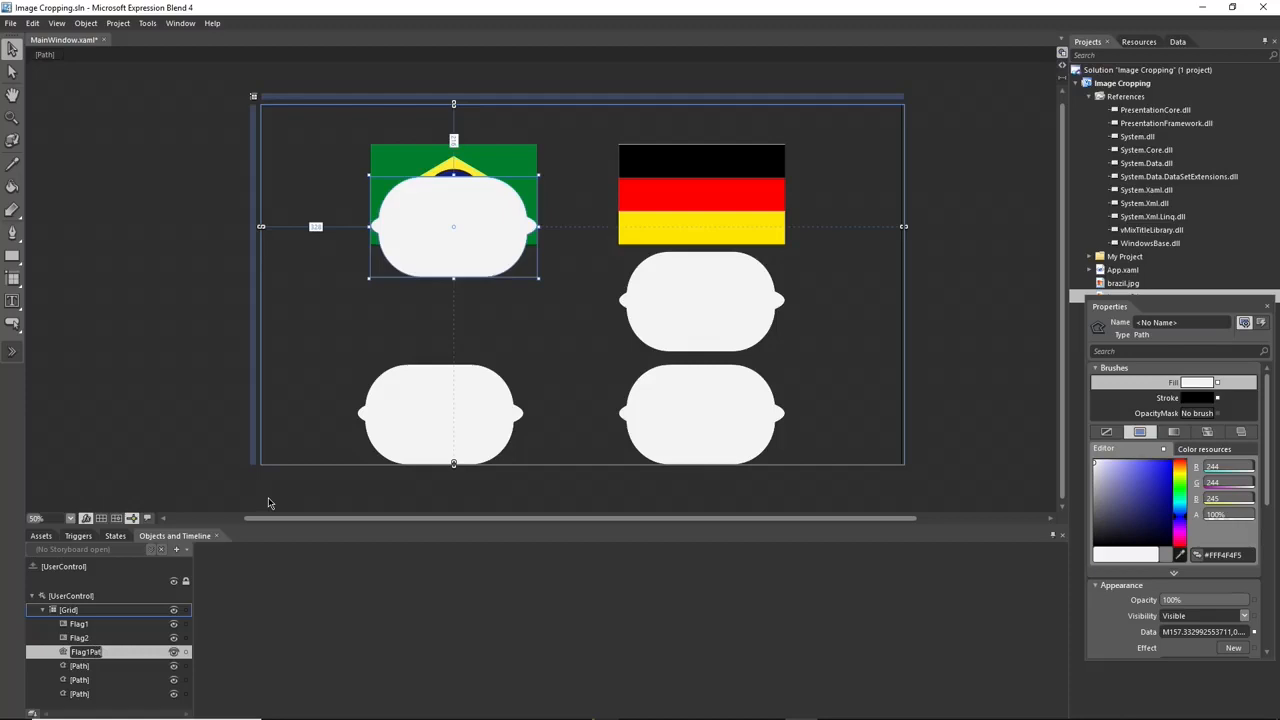
# - Rename the path directly below the German flag as Flag2Path
pyautogui.click(656, 272)
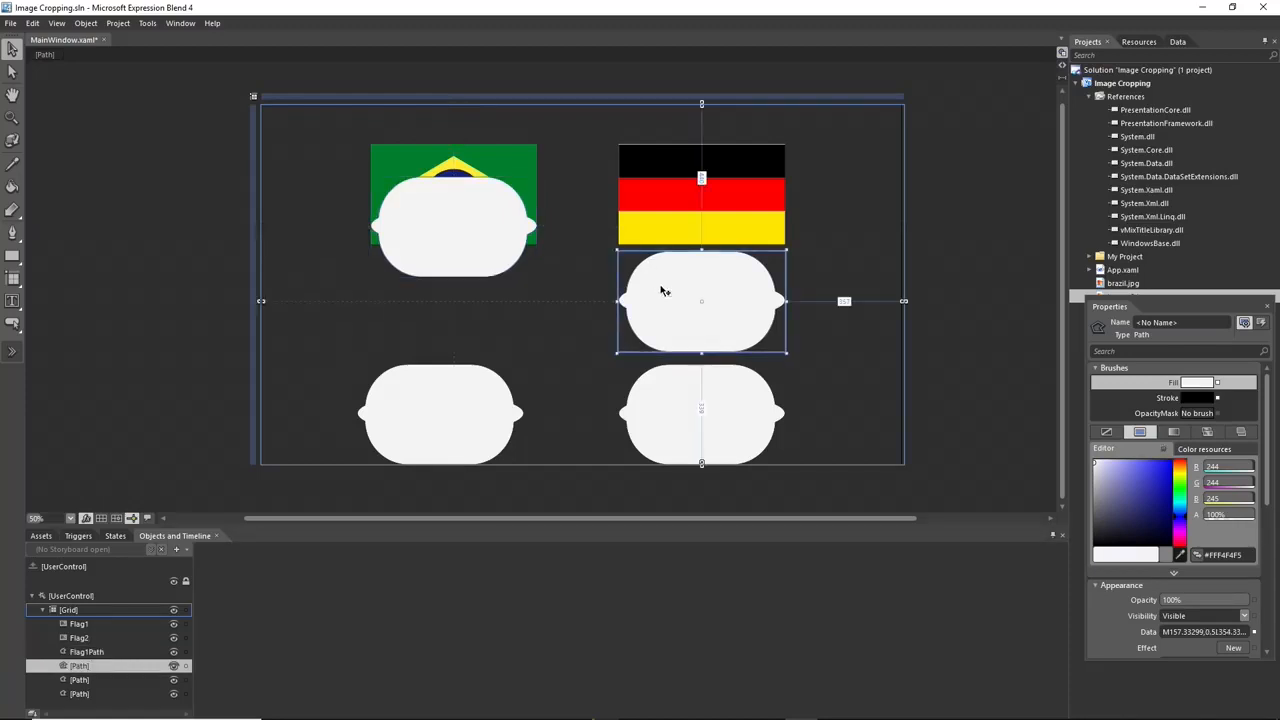
pyautogui.rightClick(93, 668)
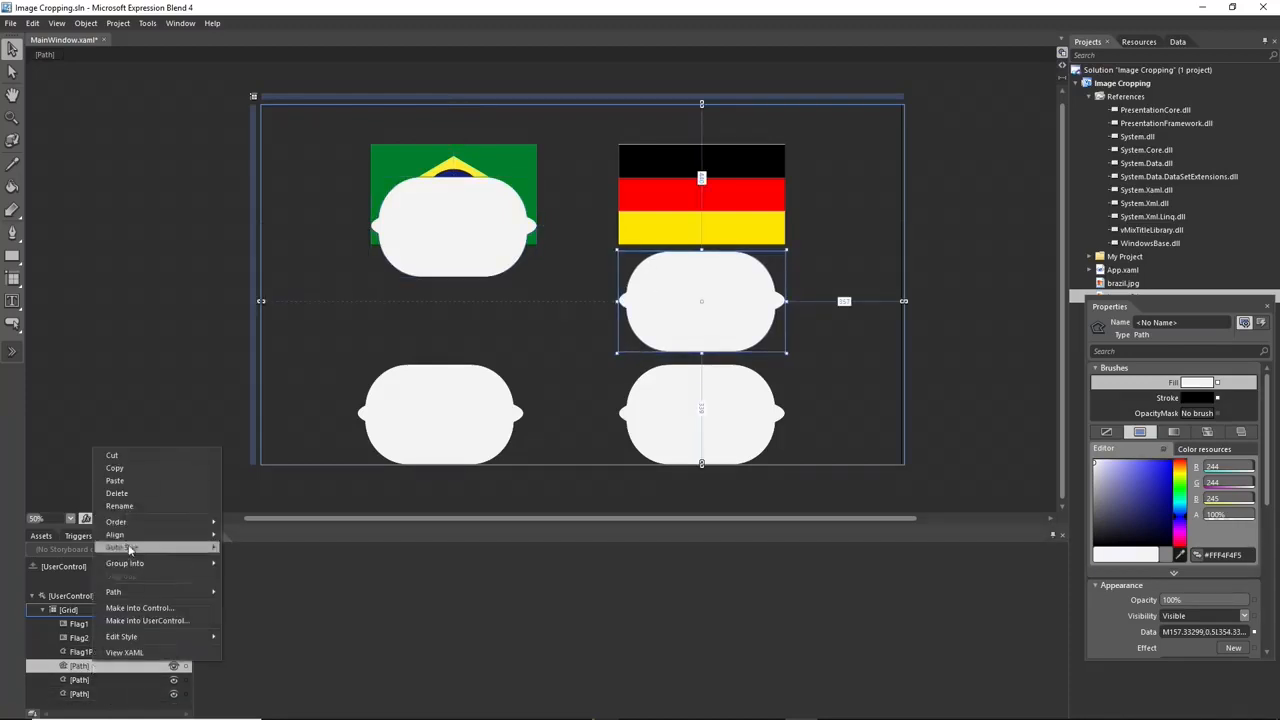
pyautogui.click(330, 507)
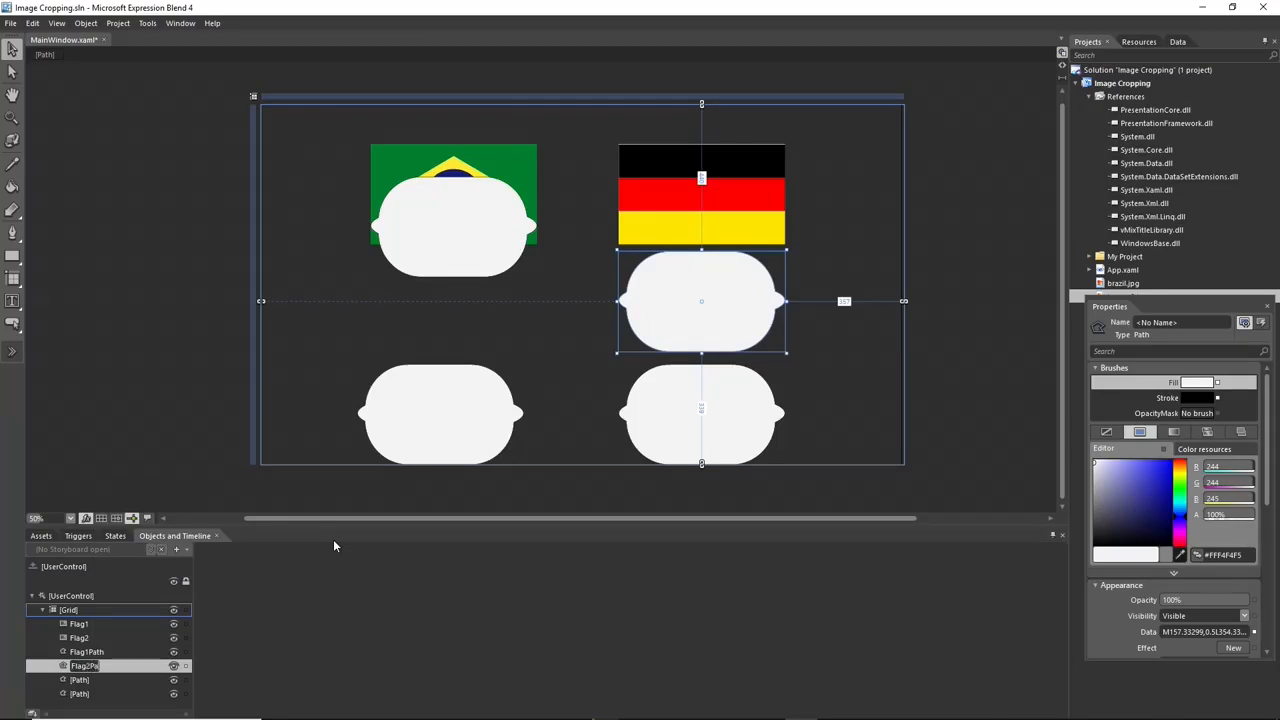
pyautogui.write('Flag2Path')
pyautogui.press('Return')
# - Align Flag1Path over the Brazilian flag and Flag2Path over the German flag
pyautogui.click(519, 286)
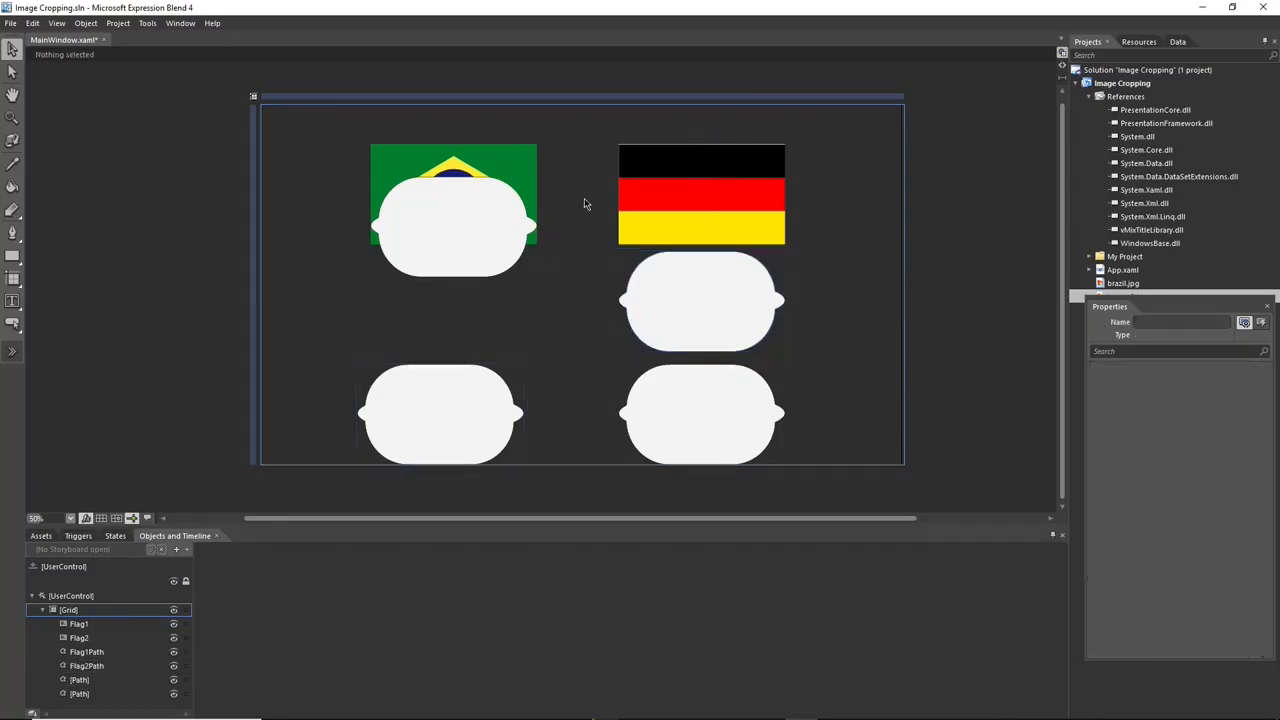
pyautogui.moveTo(446, 252); pyautogui.dragTo(443, 206)
pyautogui.moveTo(731, 298); pyautogui.dragTo(734, 209)
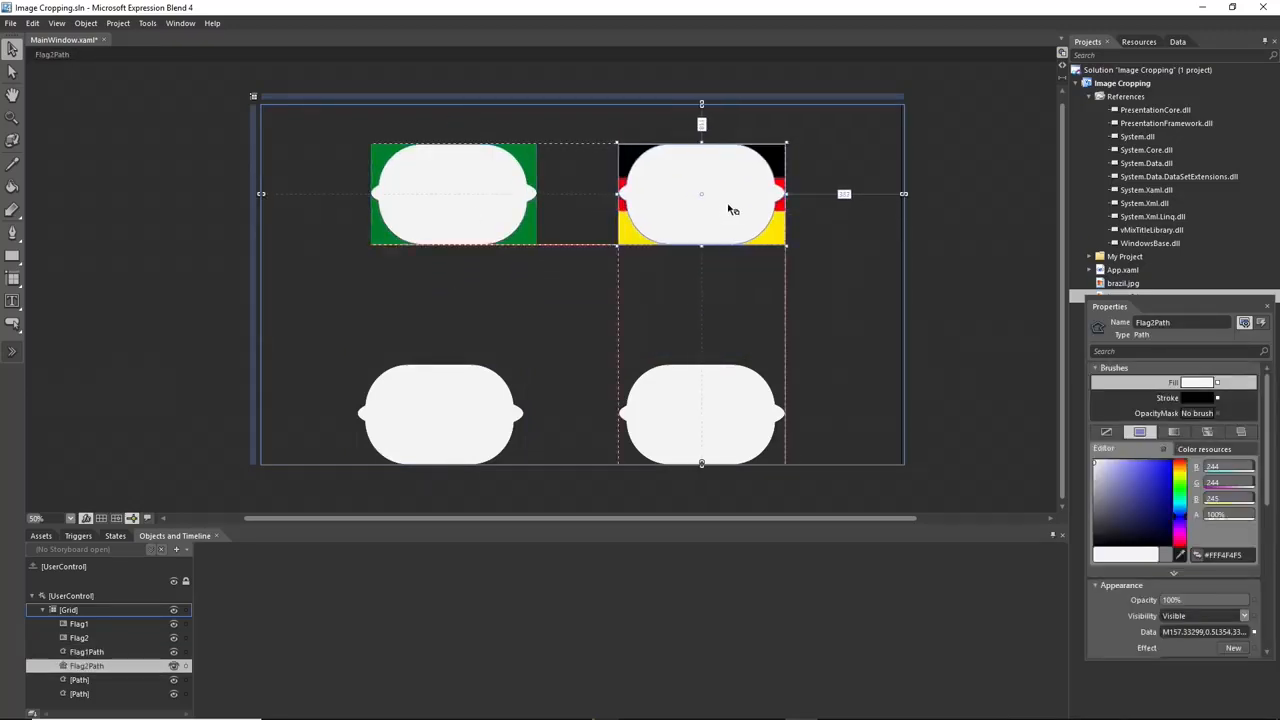
# - Make Flag1Path's fill fully transparent by setting its alpha to 0%
pyautogui.click(440, 203)
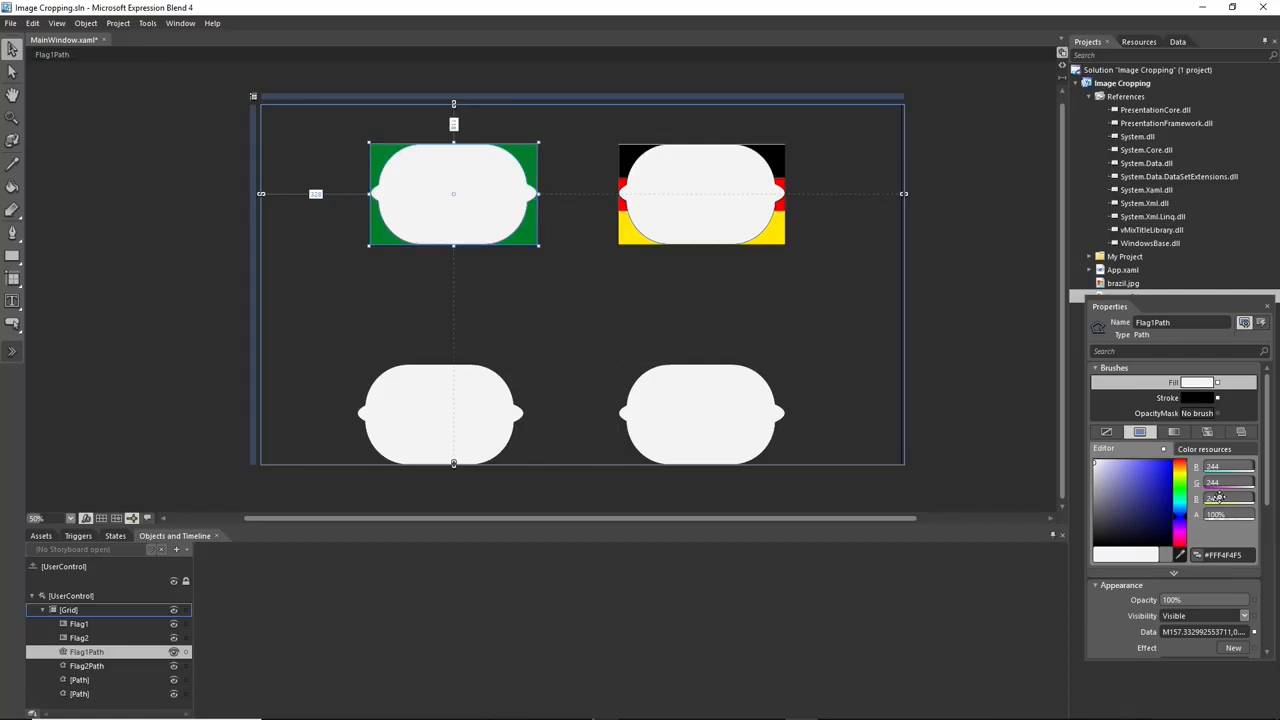
pyautogui.moveTo(1241, 512); pyautogui.dragTo(1242, 612)
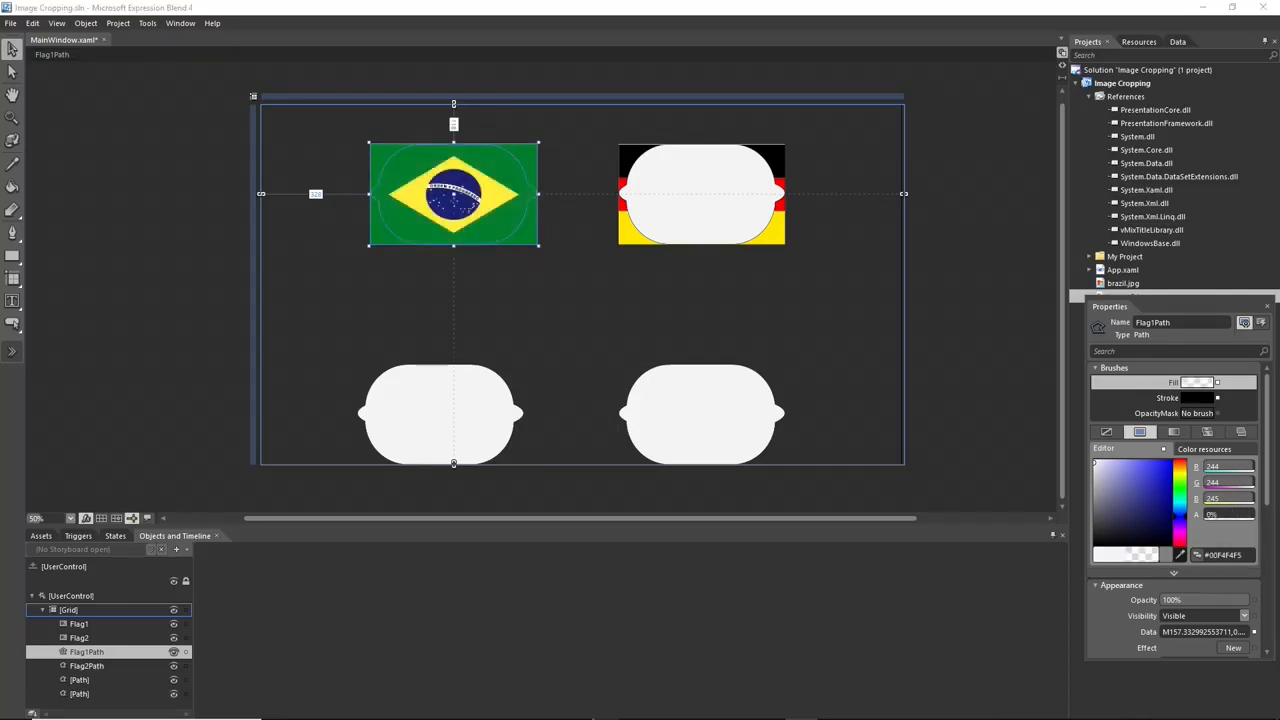
pyautogui.scroll(5, 406, 180)
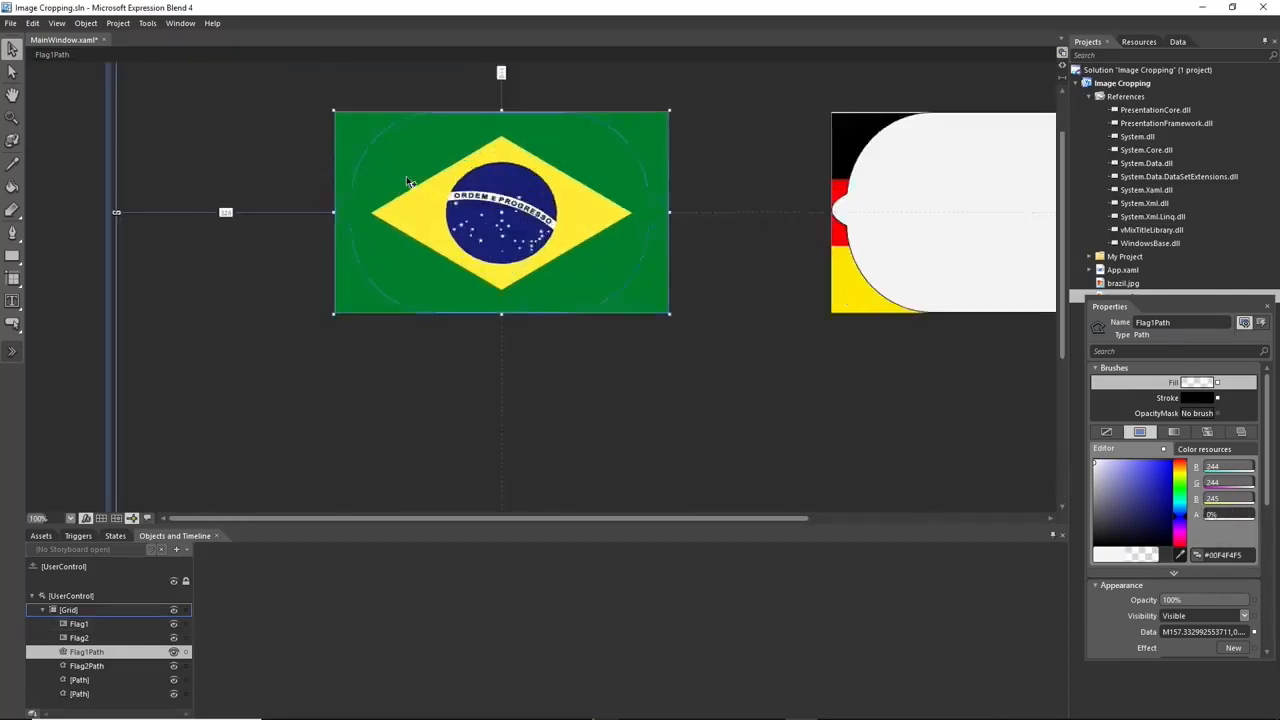
pyautogui.scroll(-1, 355, 141)
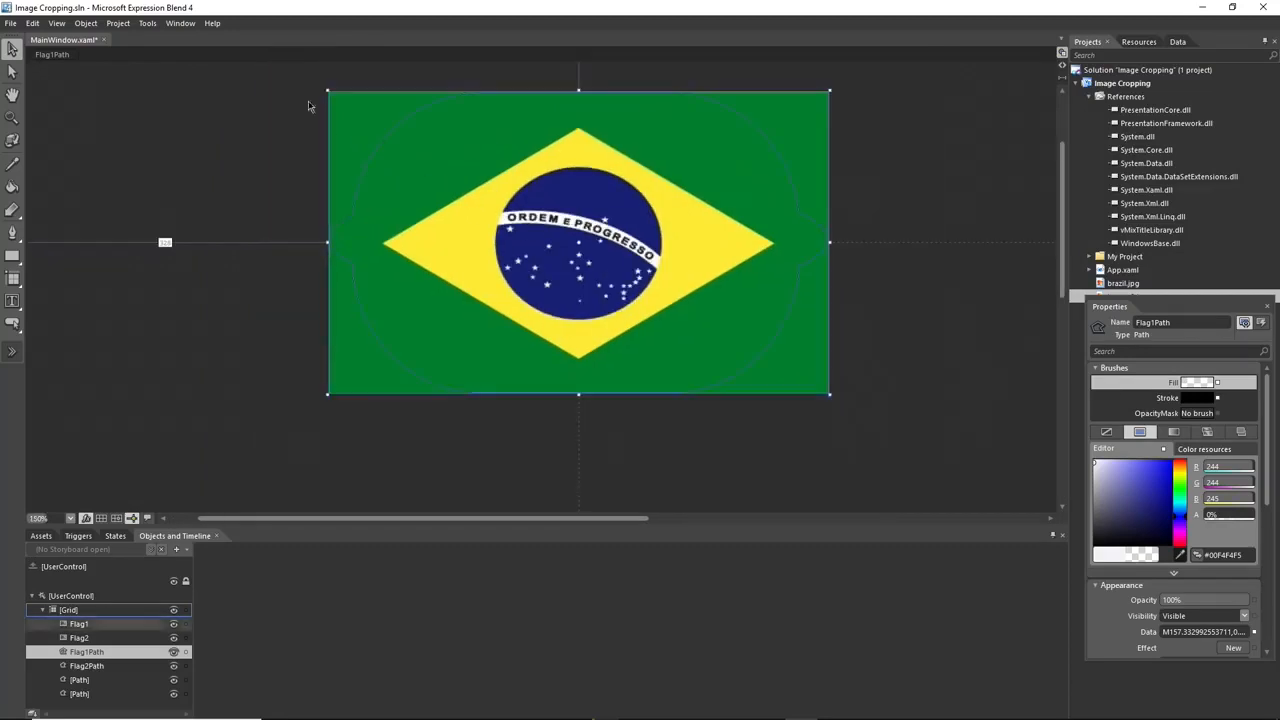
# - Make Flag1Path a clipping path for the Flag1 image
pyautogui.click(85, 22)
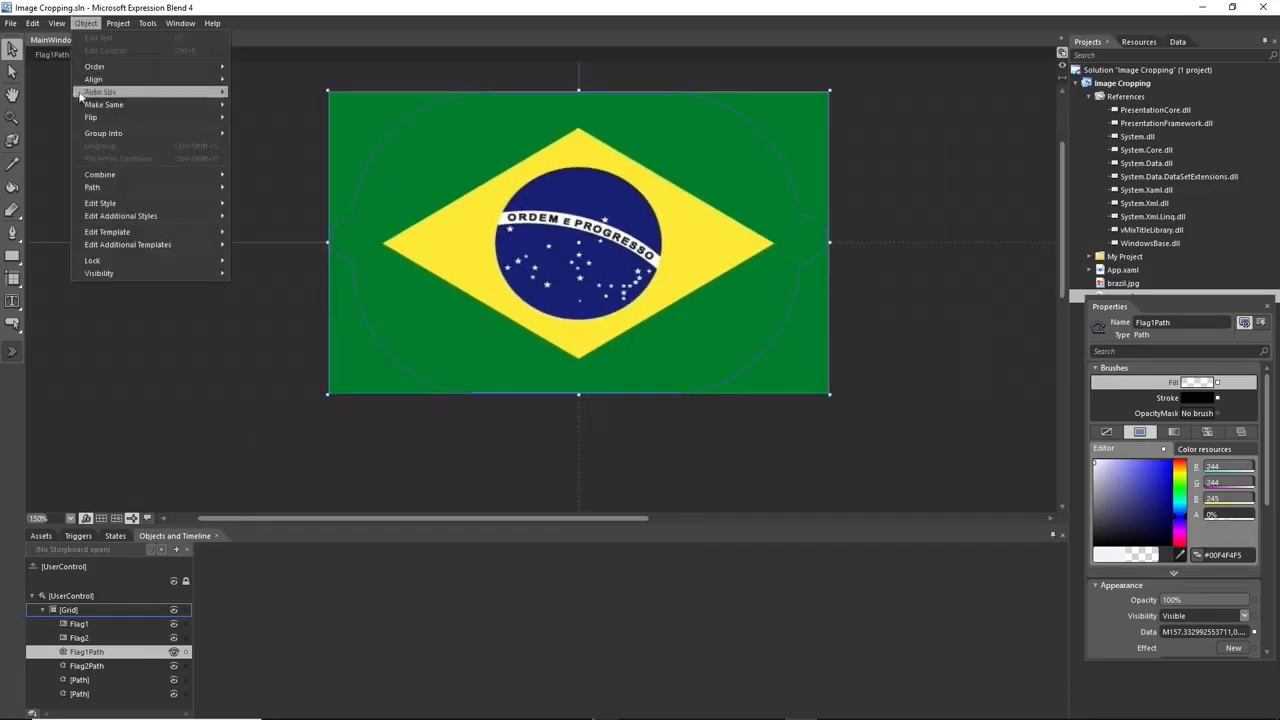
pyautogui.moveTo(92, 187)
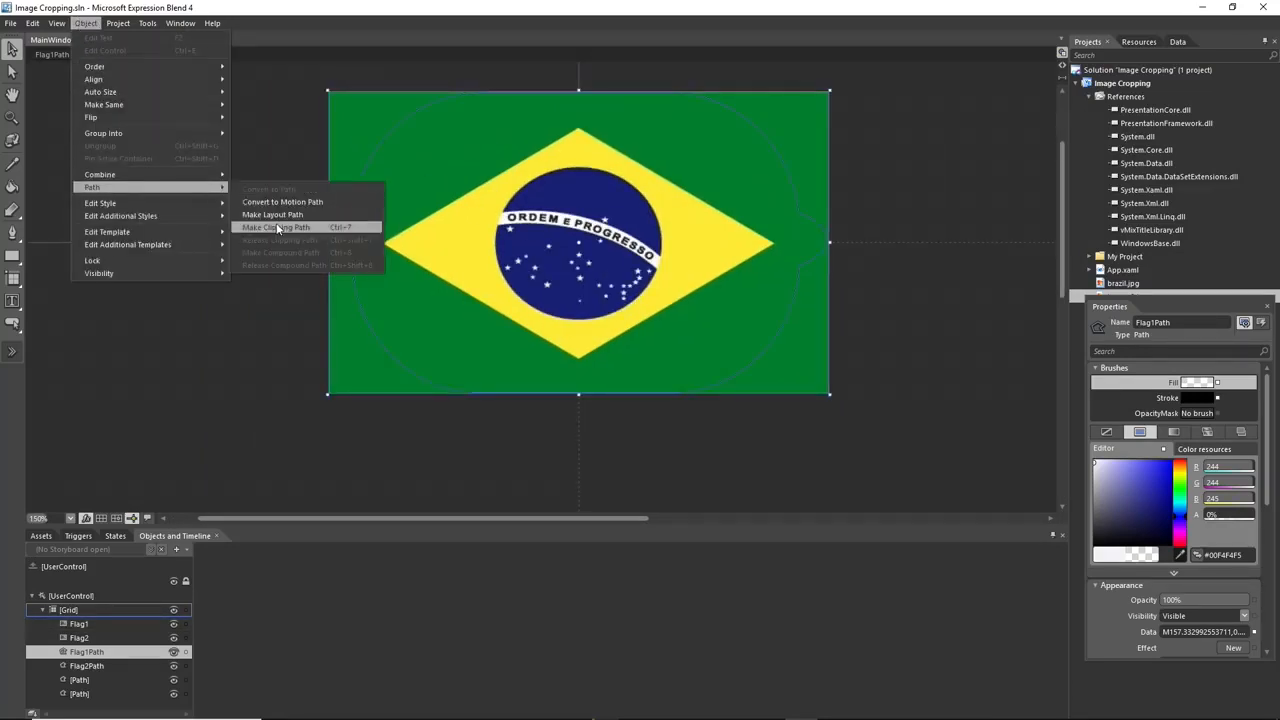
pyautogui.click(280, 229)
pyautogui.click(612, 289)
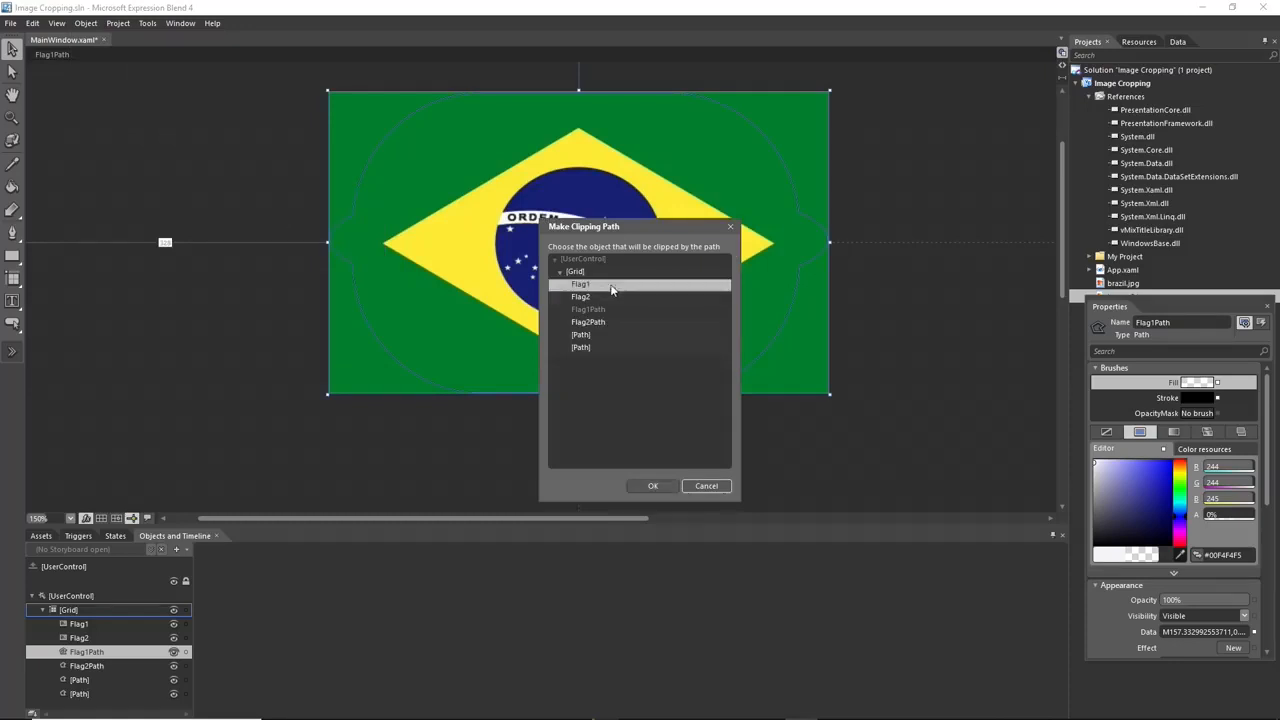
pyautogui.click(652, 486)
# - Make Flag2Path's fill over the German flag fully transparent by setting its alpha to 0%
pyautogui.scroll(-3, 668, 368)
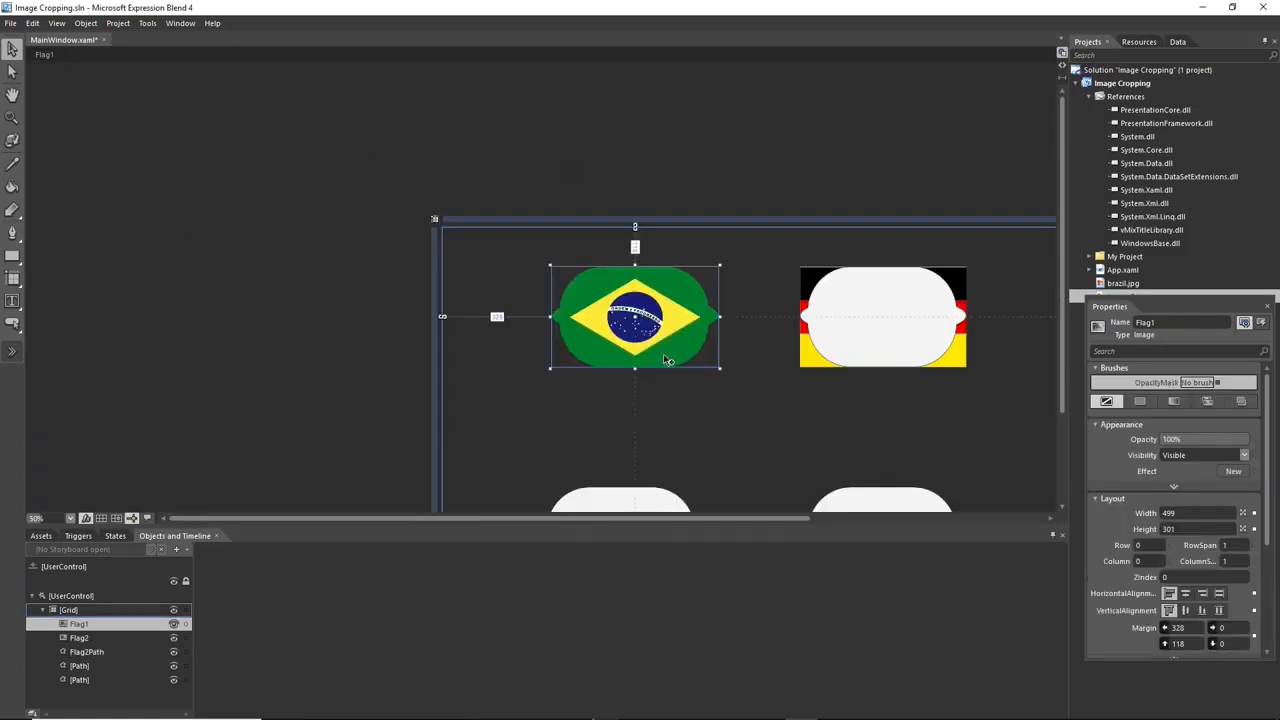
pyautogui.moveTo(670, 520); pyautogui.dragTo(792, 521)
pyautogui.scroll(3, 727, 282)
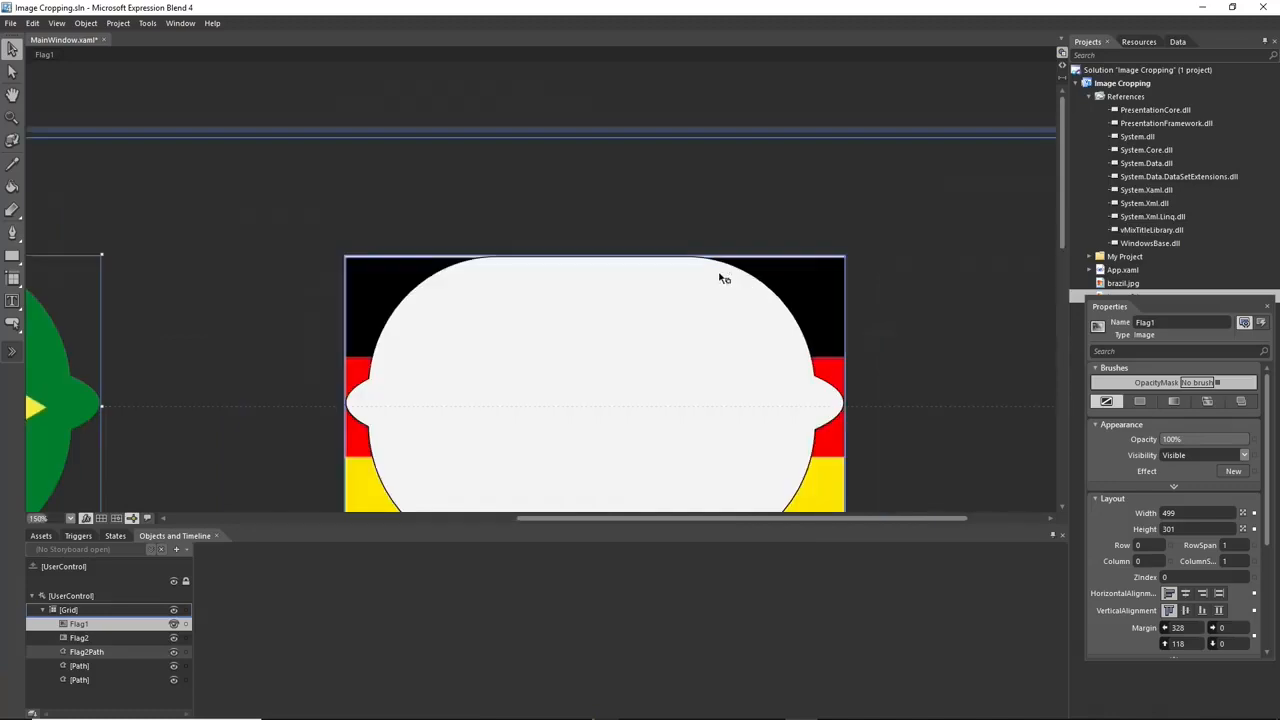
pyautogui.moveTo(1064, 221); pyautogui.dragTo(1065, 248)
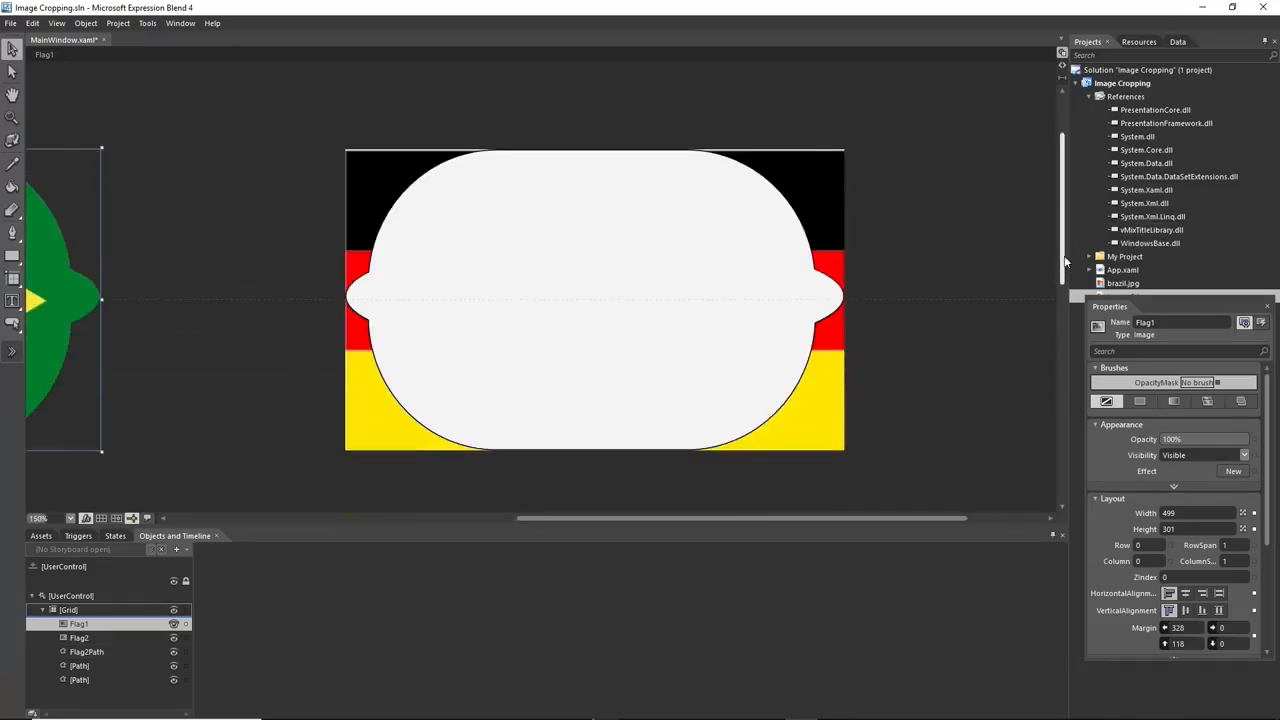
pyautogui.click(655, 262)
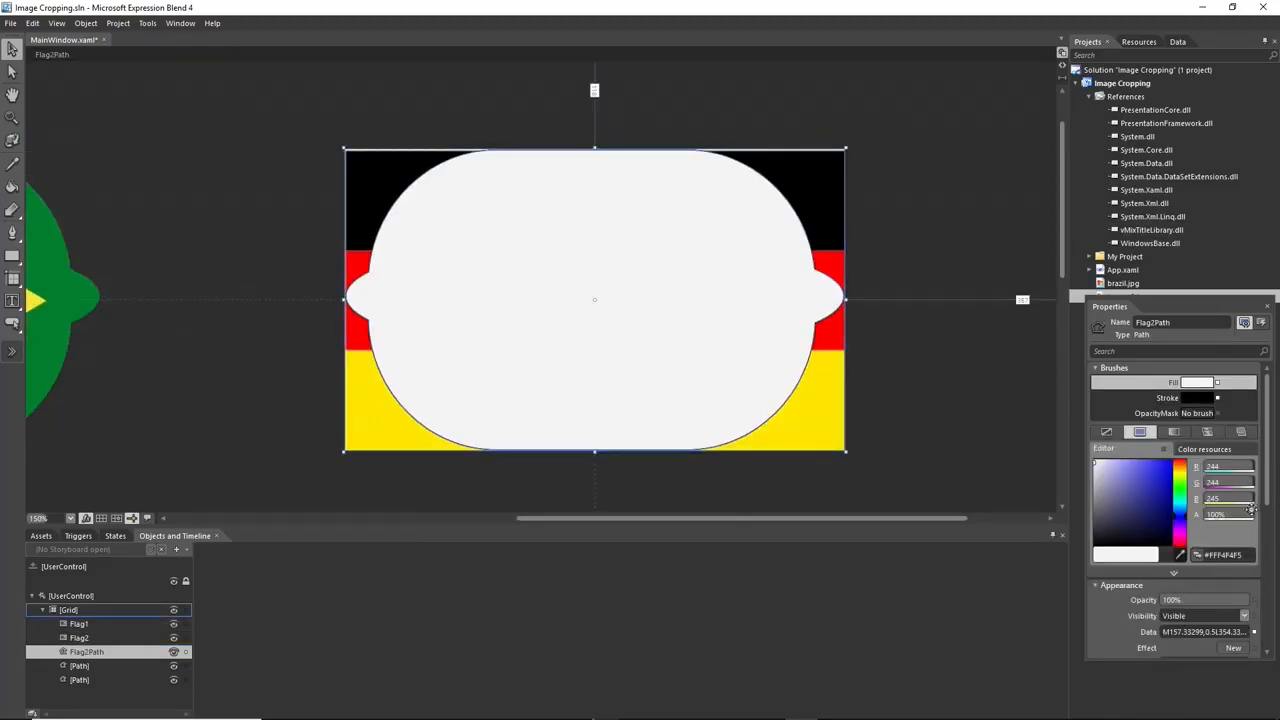
pyautogui.moveTo(1250, 510); pyautogui.dragTo(1212, 514)
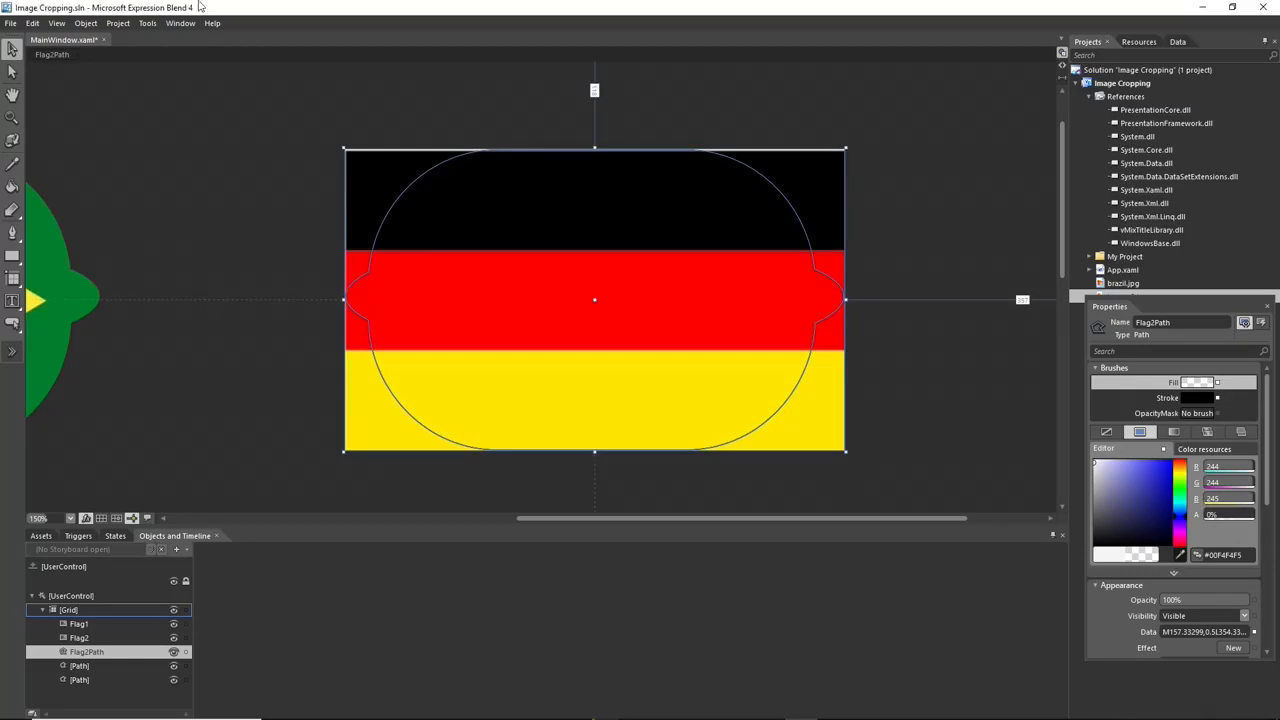
# - Make Flag2Path a clipping path for the Flag2 image
pyautogui.click(86, 23)
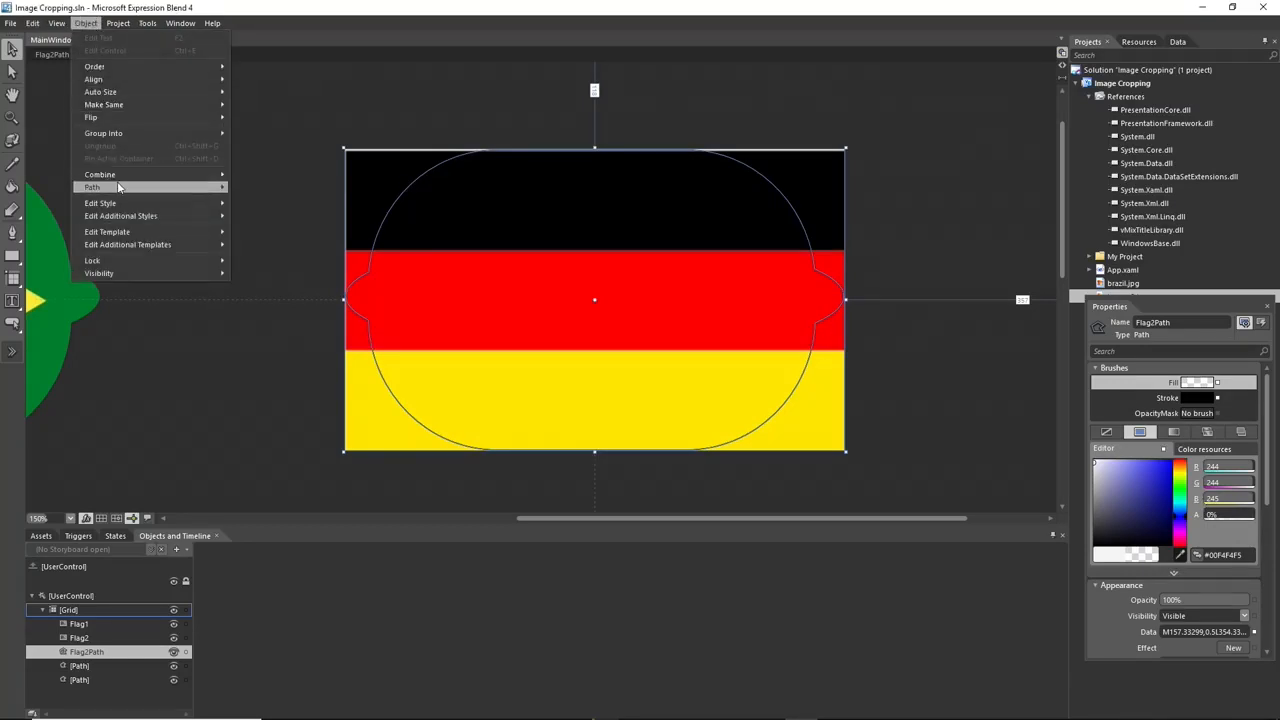
pyautogui.moveTo(118, 188)
pyautogui.click(294, 234)
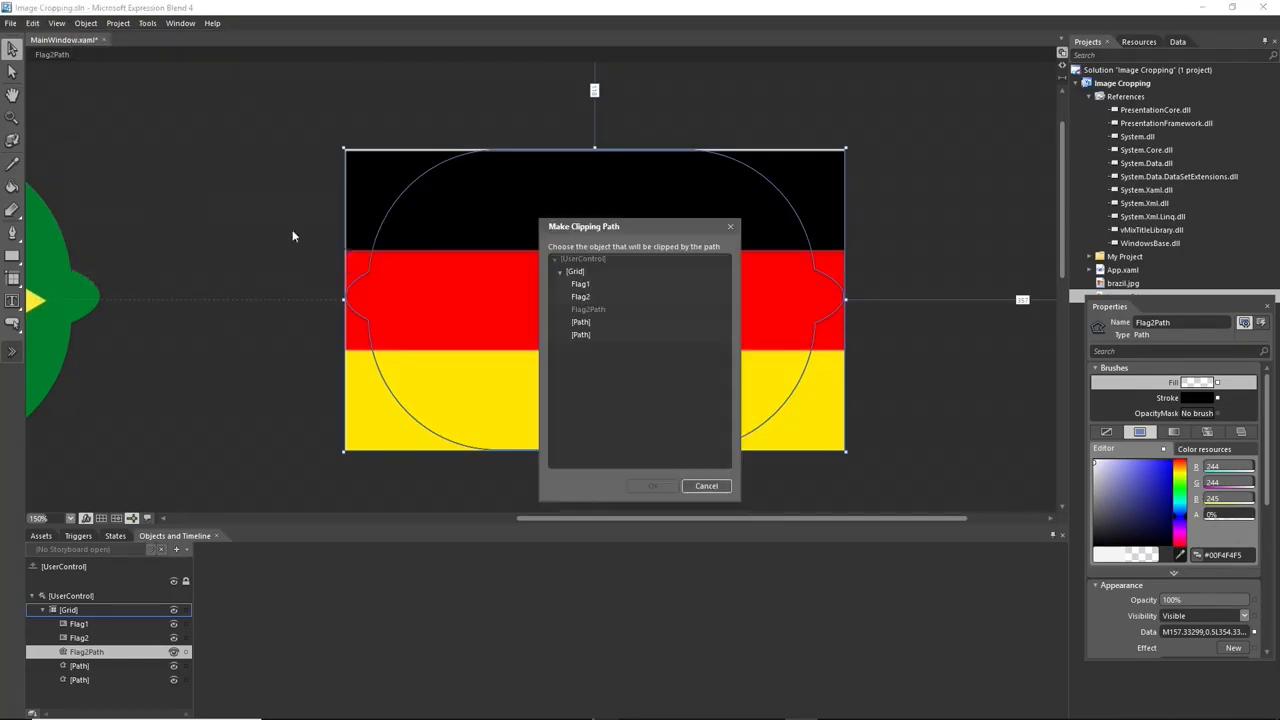
pyautogui.click(585, 297)
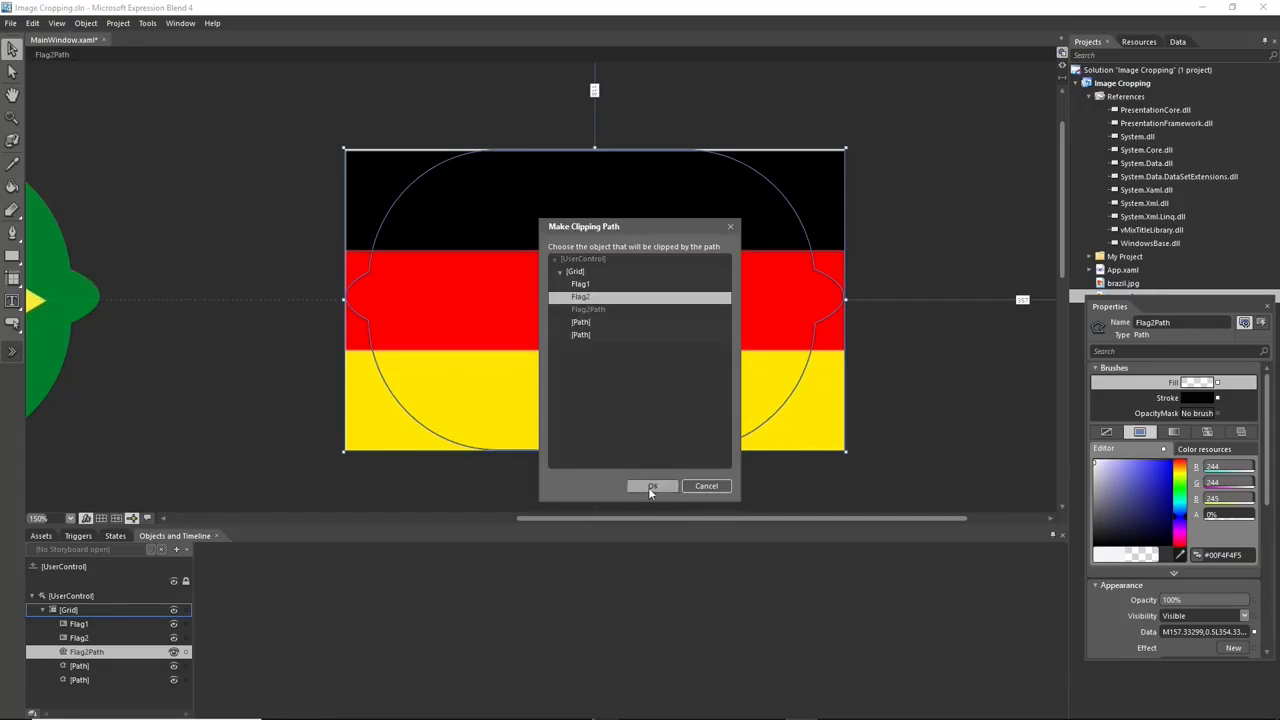
pyautogui.click(651, 486)
# - Move the two unnamed white paths up to just below the Brazilian and German flags
pyautogui.scroll(-4, 362, 255)
pyautogui.moveTo(251, 420); pyautogui.dragTo(255, 365)
pyautogui.moveTo(412, 415); pyautogui.dragTo(412, 358)
# - Delete the unnamed white path below the German flag
pyautogui.click(232, 354)
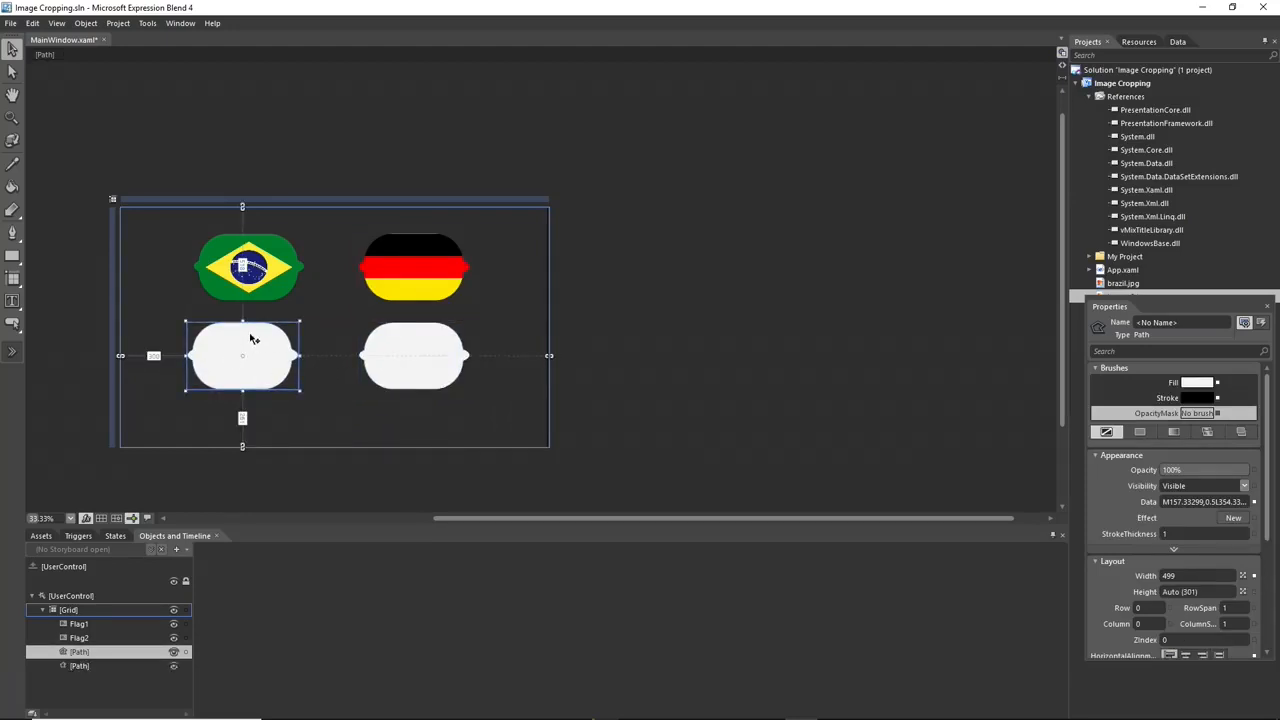
pyautogui.click(422, 378)
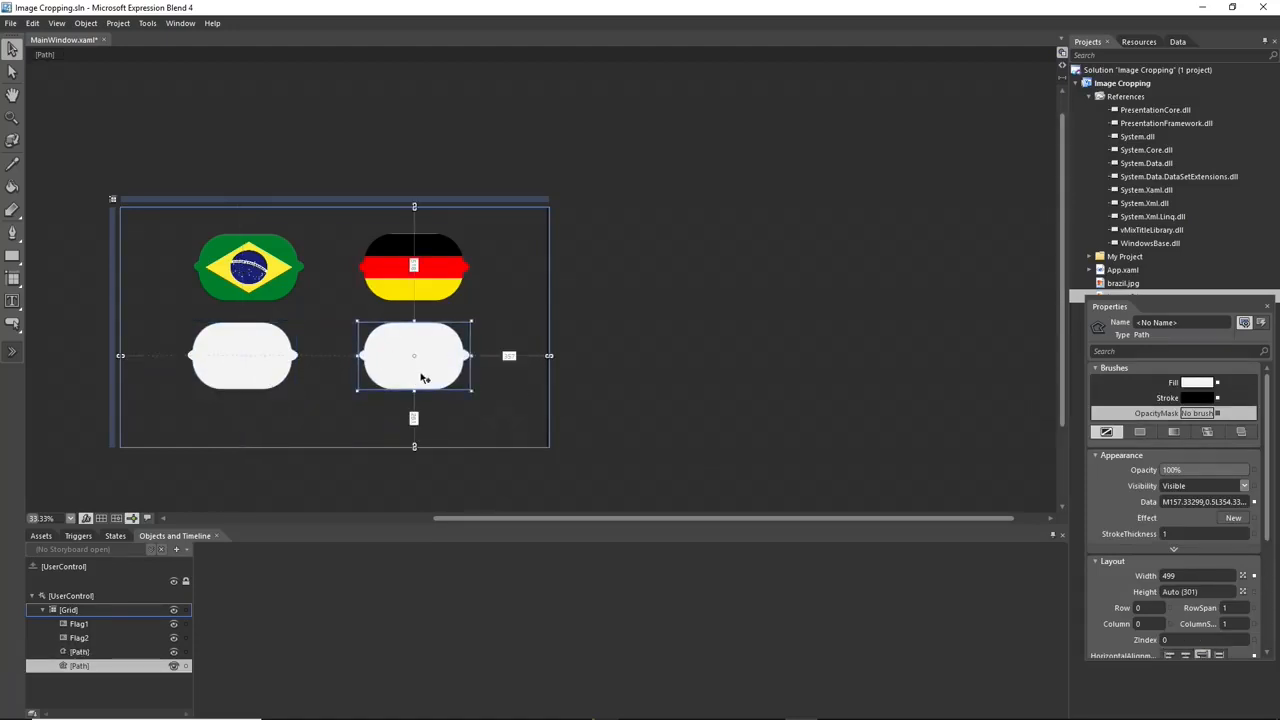
pyautogui.press('Delete')
# - Give the remaining white path a gradient stroke with an extra white middle stop and a stroke thickness of 22
pyautogui.click(206, 354)
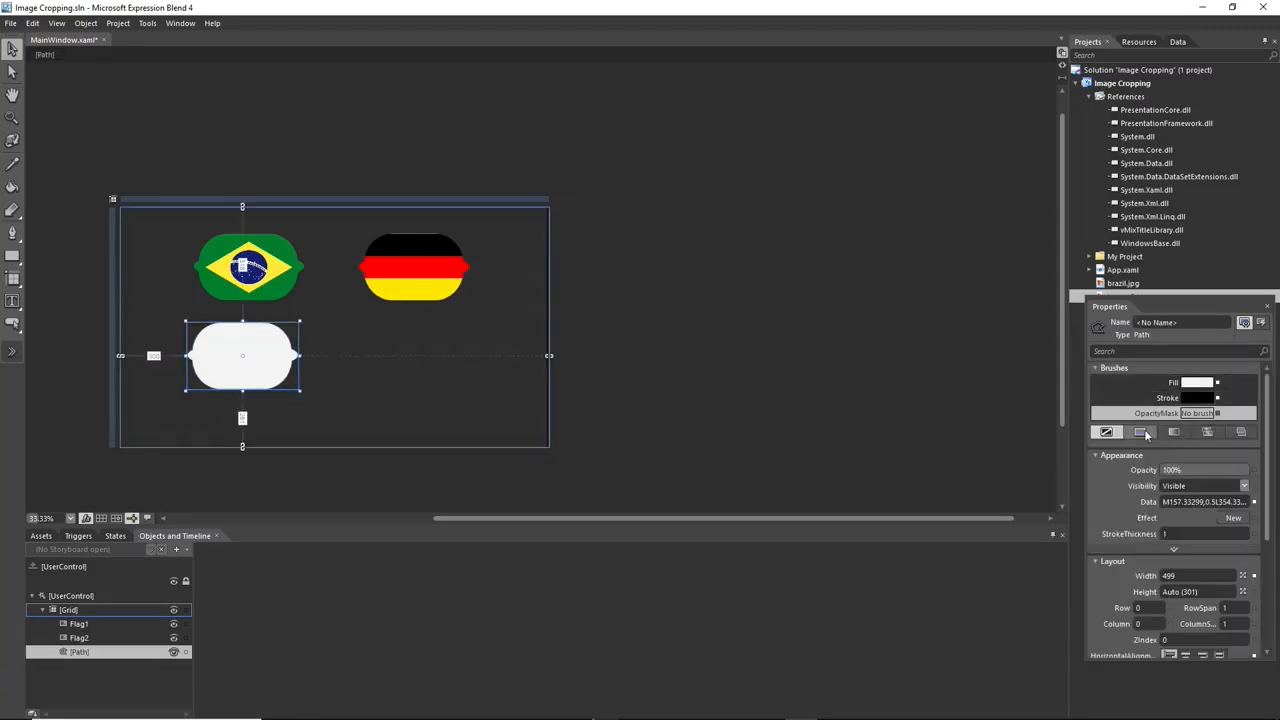
pyautogui.click(1180, 398)
pyautogui.click(1175, 431)
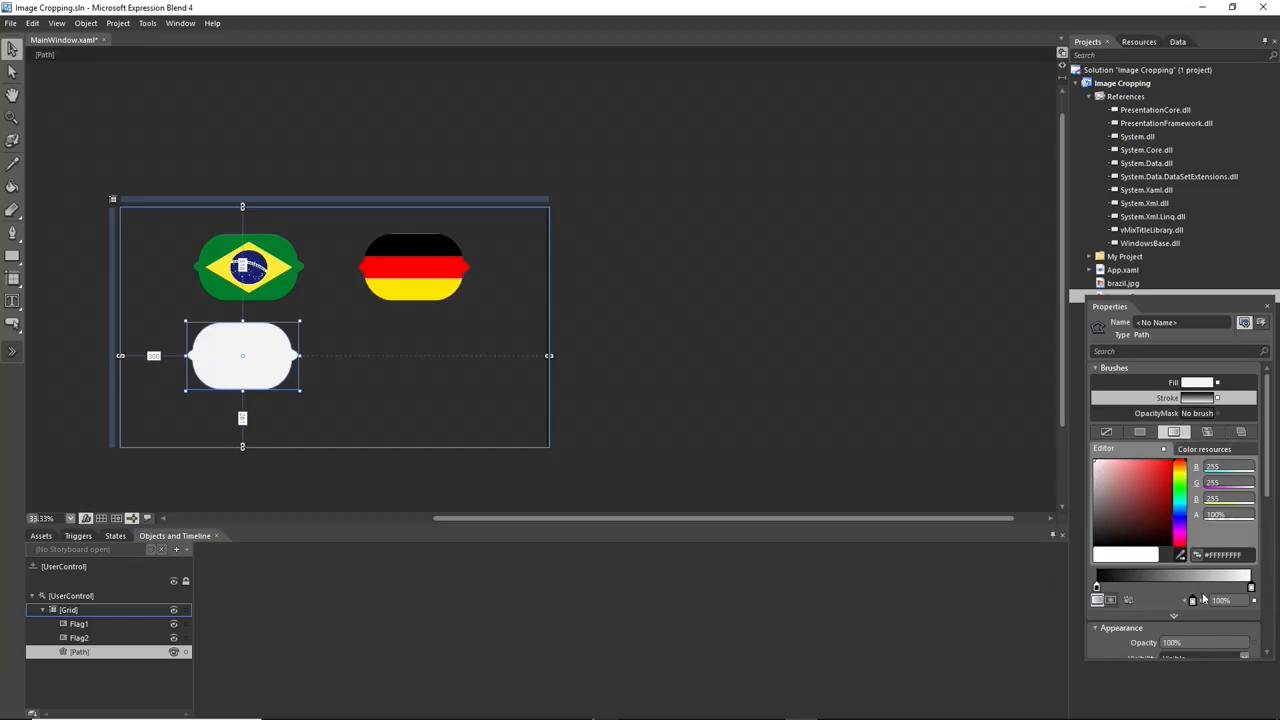
pyautogui.moveTo(1252, 590)
pyautogui.mouseDown()
pyautogui.moveTo(1200, 589)
pyautogui.moveTo(1249, 589)
pyautogui.mouseUp()
pyautogui.click(1244, 581)
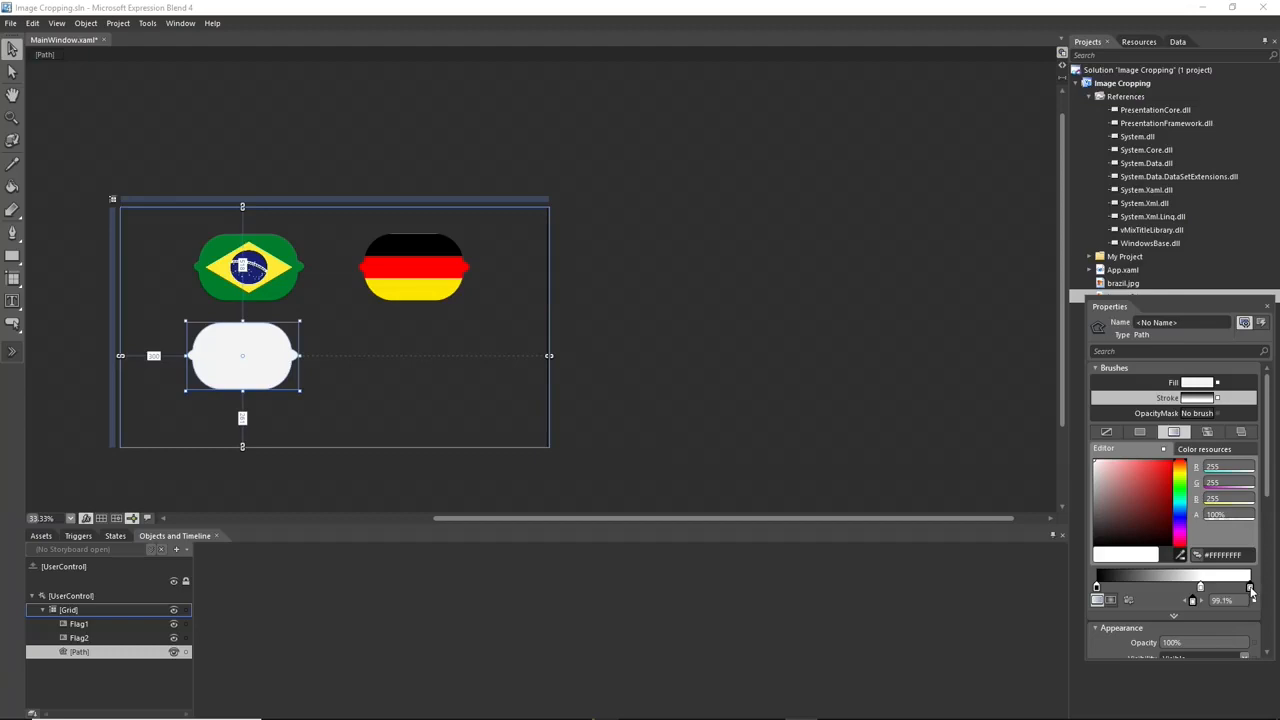
pyautogui.moveTo(1268, 487); pyautogui.dragTo(1268, 533)
pyautogui.moveTo(1178, 598); pyautogui.dragTo(1199, 598)
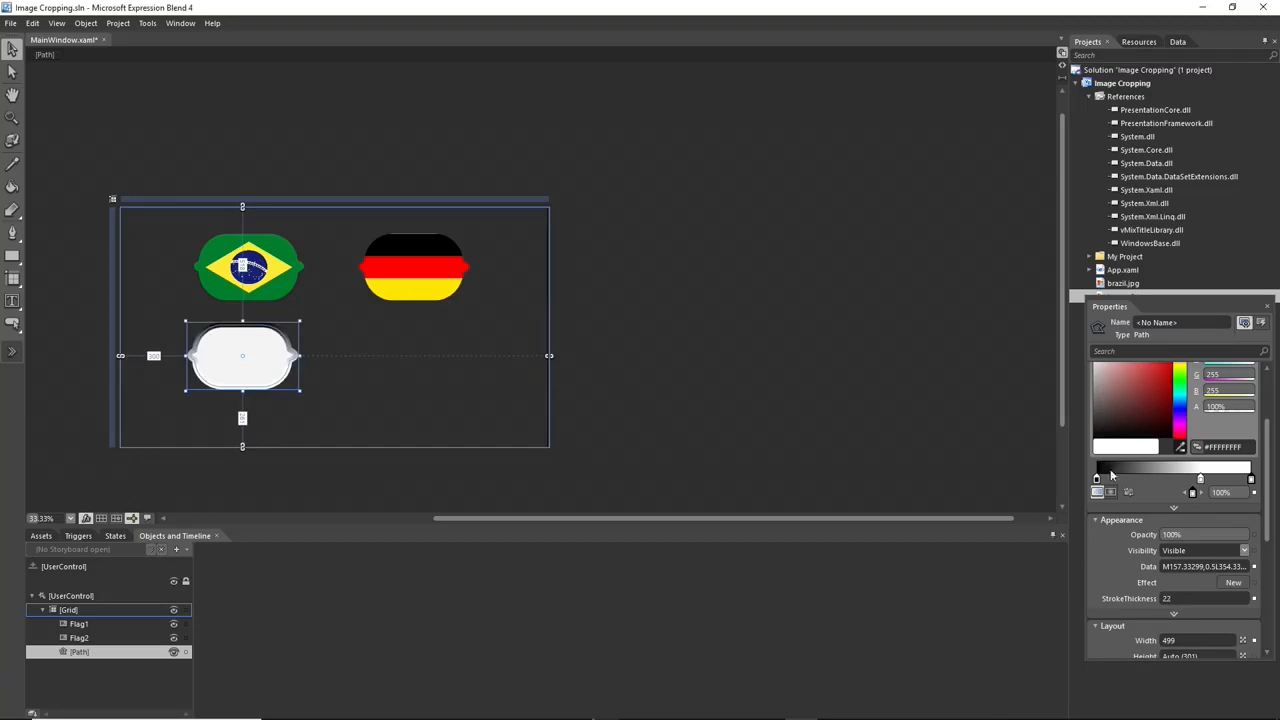
# - Colour the first and last stops of the path's stroke gradient orange, using #FFFF8C00 for the last stop
pyautogui.click(1097, 480)
pyautogui.moveTo(1179, 377); pyautogui.dragTo(1180, 360)
pyautogui.moveTo(1113, 398); pyautogui.dragTo(1188, 354)
pyautogui.click(1251, 480)
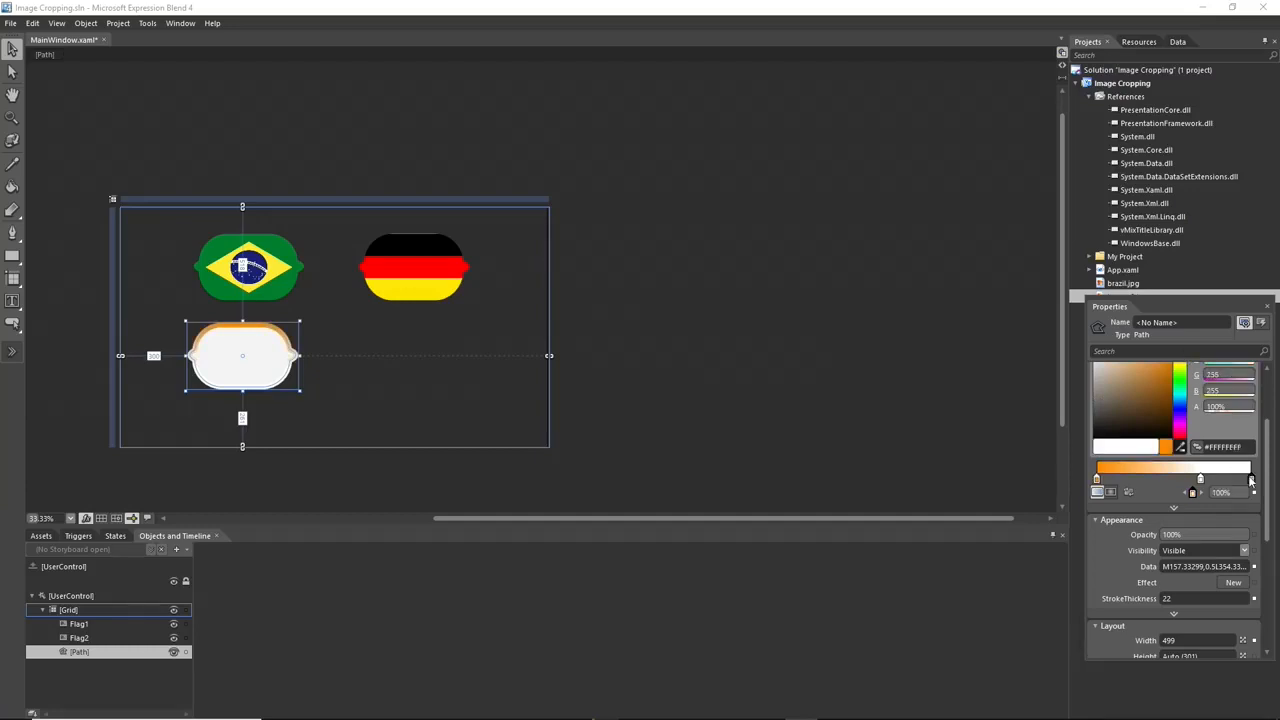
pyautogui.moveTo(1144, 393); pyautogui.dragTo(1194, 343)
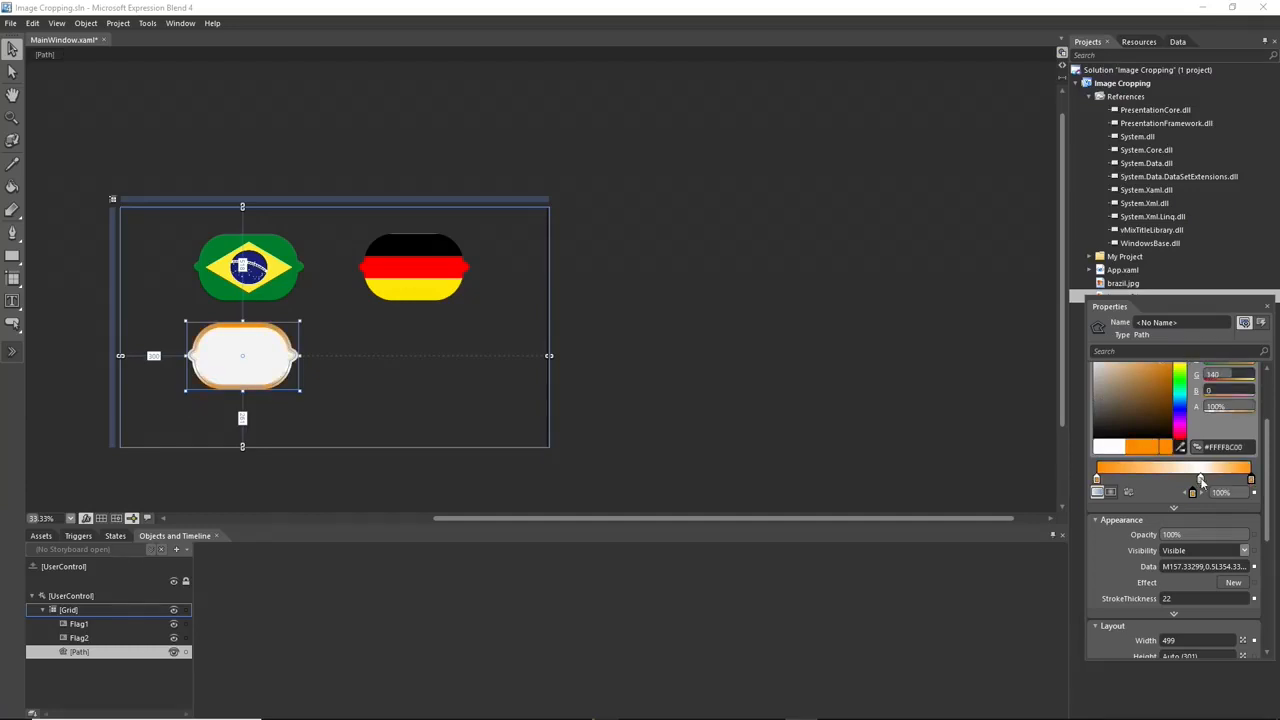
# - Place the middle stop of the stroke gradient at 56.5% and colour it pale orange #FFF5D5AD
pyautogui.moveTo(1201, 480); pyautogui.dragTo(1188, 480)
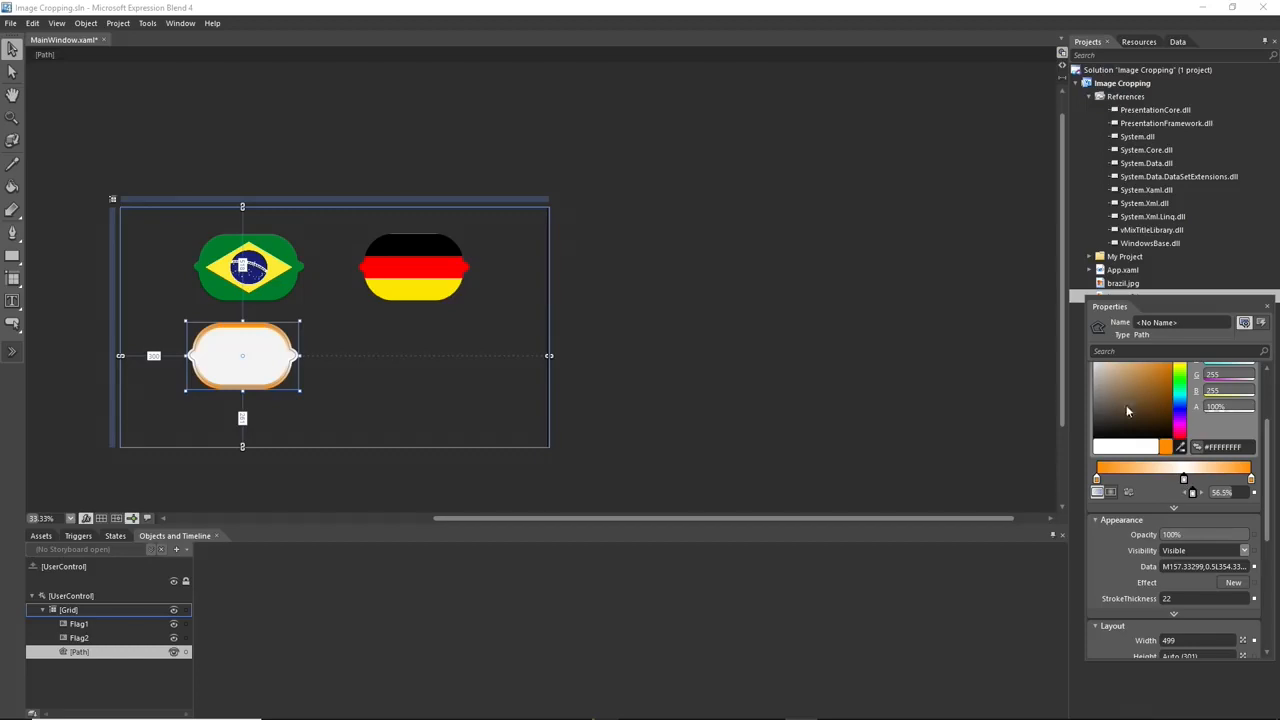
pyautogui.moveTo(1132, 371); pyautogui.dragTo(1117, 357)
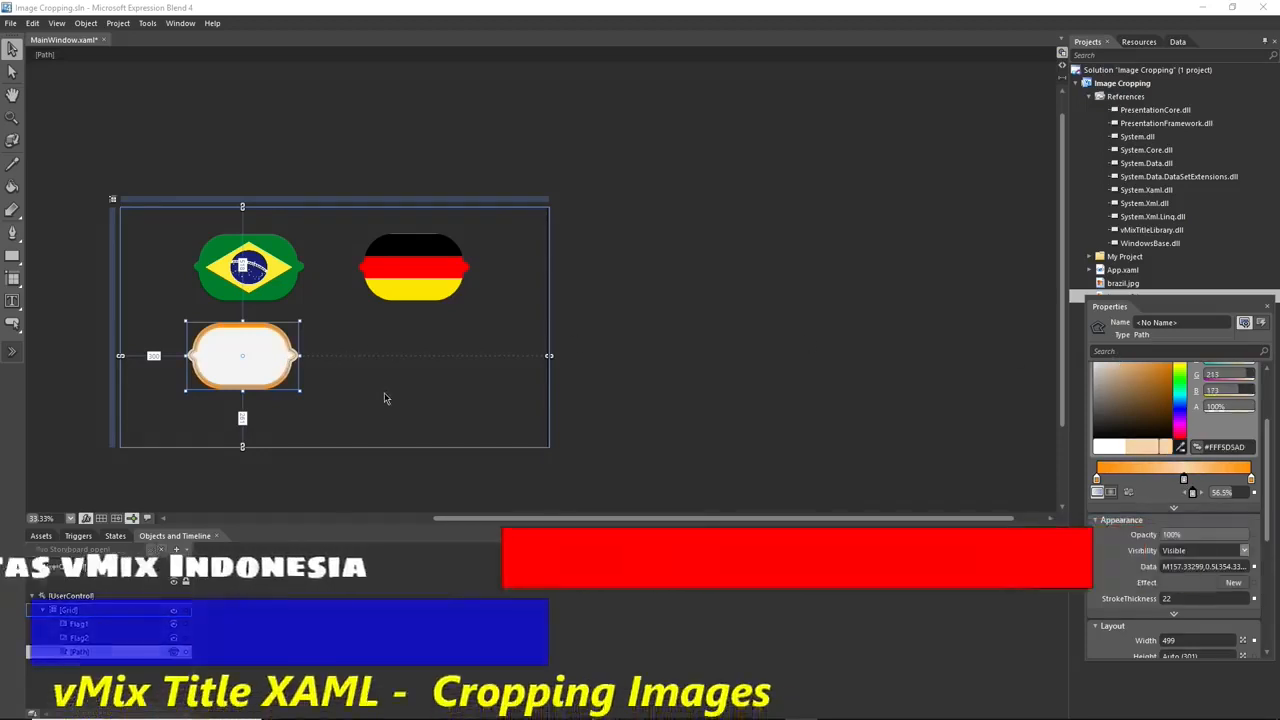
pyautogui.click(386, 396)
# - Set the orange-outlined path's fill alpha to 0% and align the path over the Brazilian flag as a frame
pyautogui.scroll(2, 229, 368)
pyautogui.moveTo(243, 343); pyautogui.dragTo(250, 277)
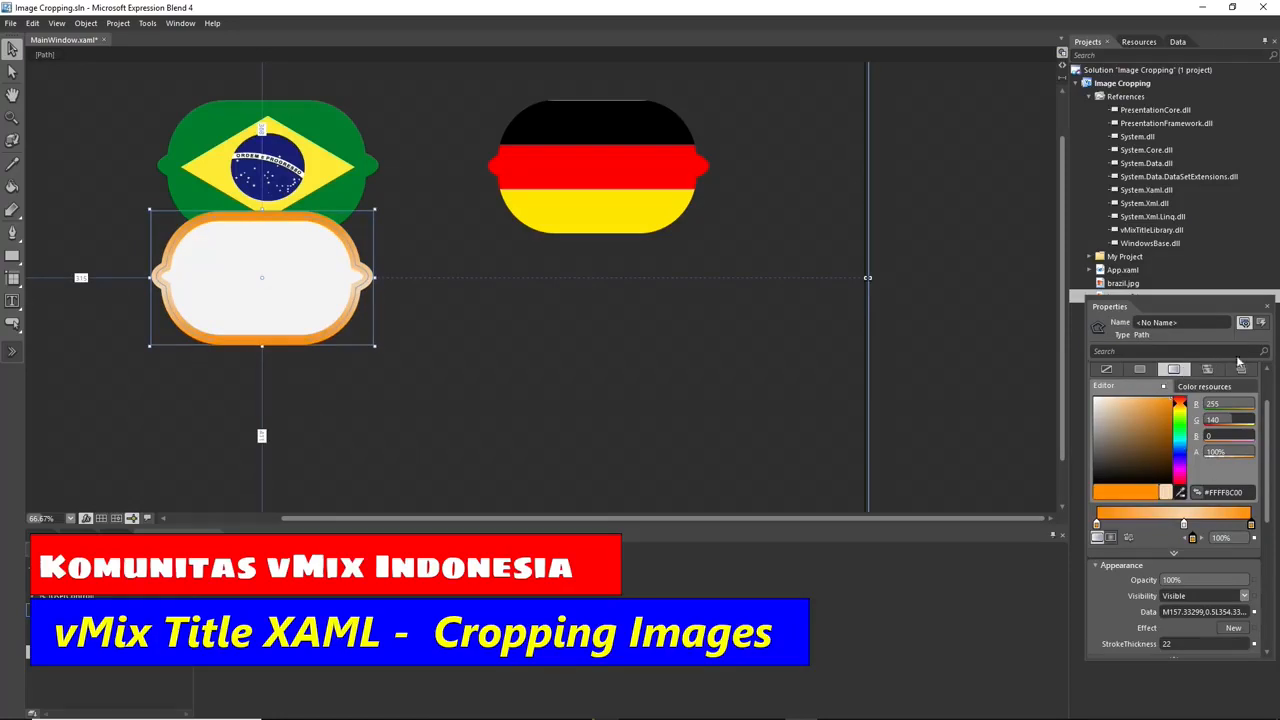
pyautogui.moveTo(1267, 410); pyautogui.dragTo(1267, 372)
pyautogui.click(1200, 383)
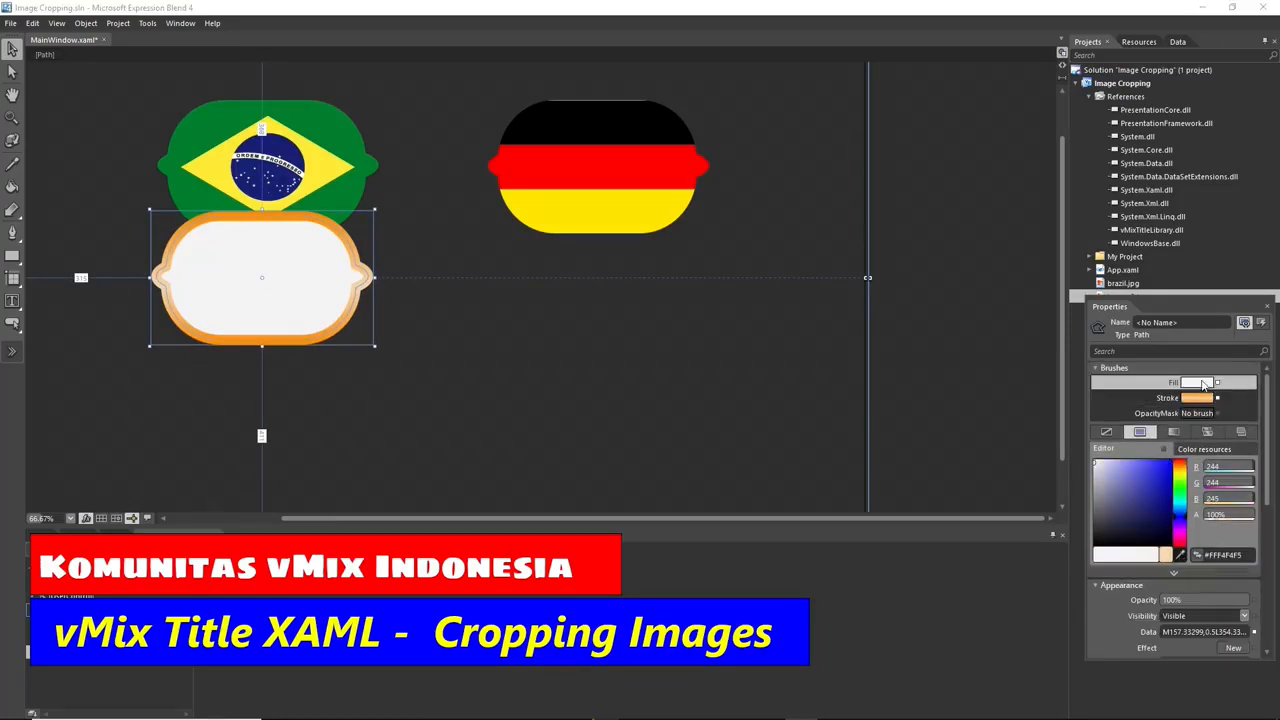
pyautogui.moveTo(1237, 514); pyautogui.dragTo(1212, 506)
pyautogui.moveTo(355, 260); pyautogui.dragTo(361, 149)
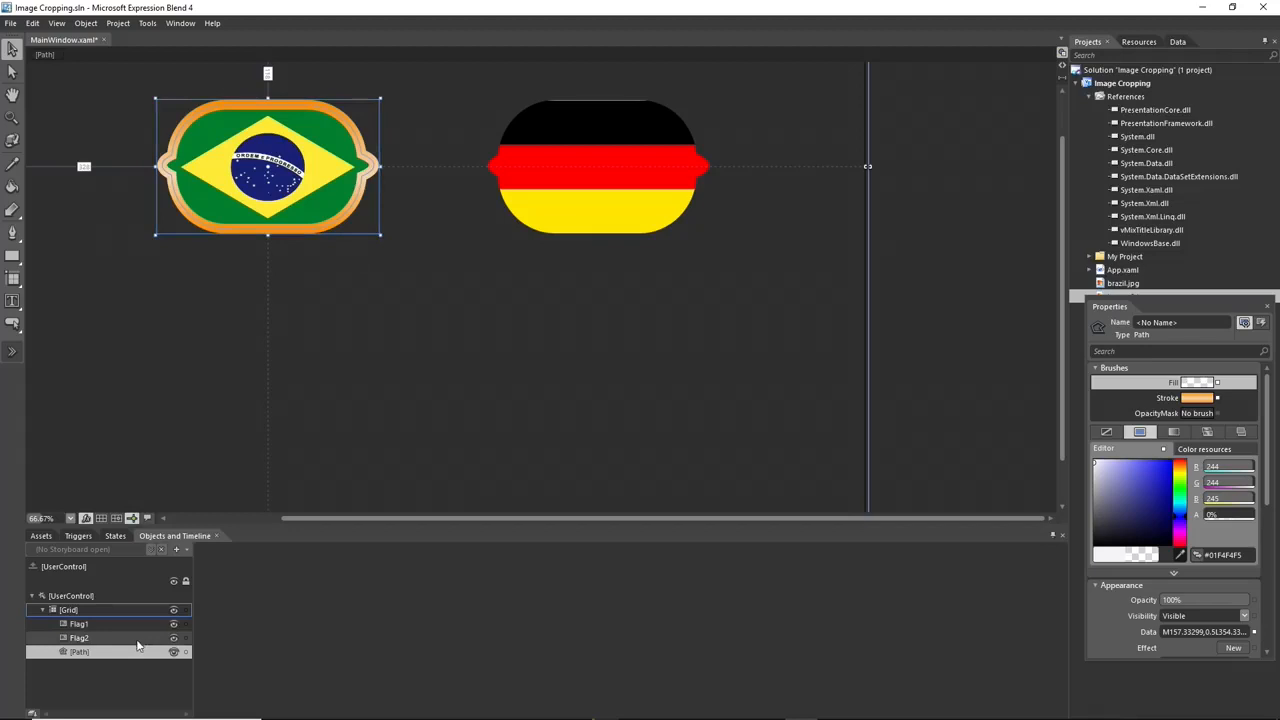
# - Duplicate the orange frame path and align the copy over the German flag
pyautogui.hotkey('ctrl', 'v')
pyautogui.moveTo(317, 236); pyautogui.dragTo(647, 227)
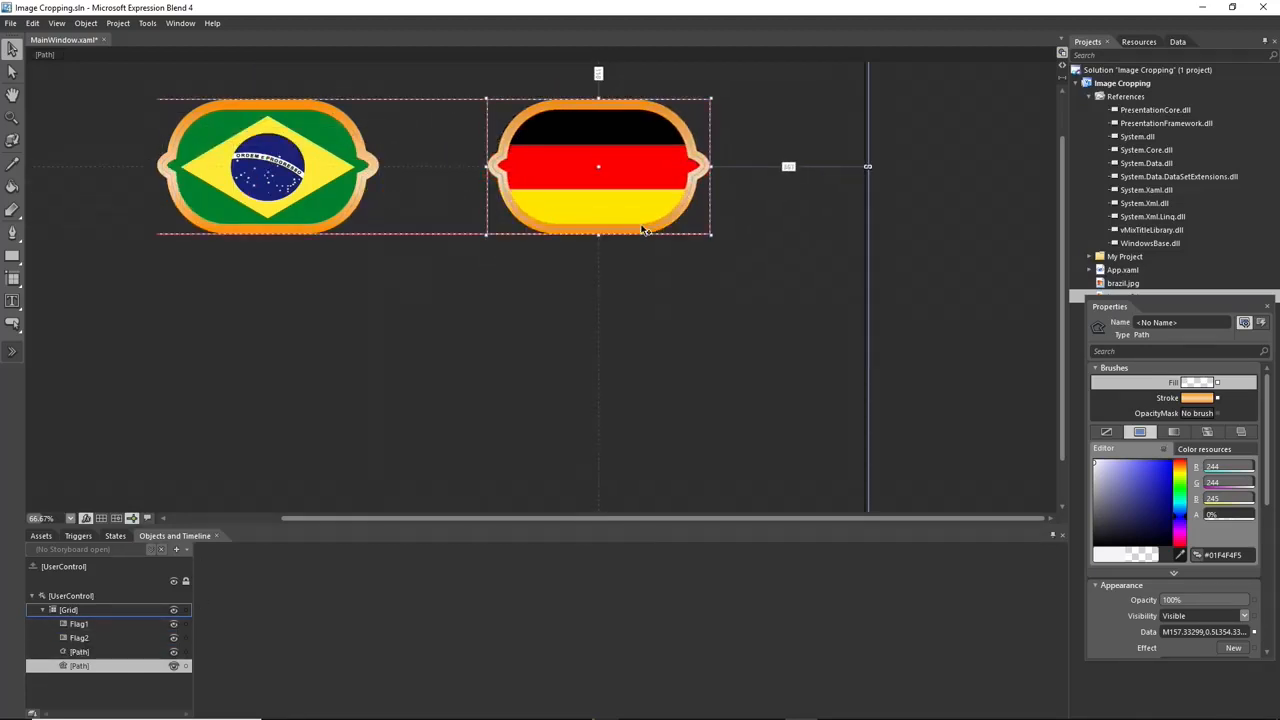
pyautogui.click(394, 348)
# - Move both flags and their orange frames down together within the title canvas
pyautogui.scroll(-4, 395, 346)
pyautogui.scroll(2, 395, 348)
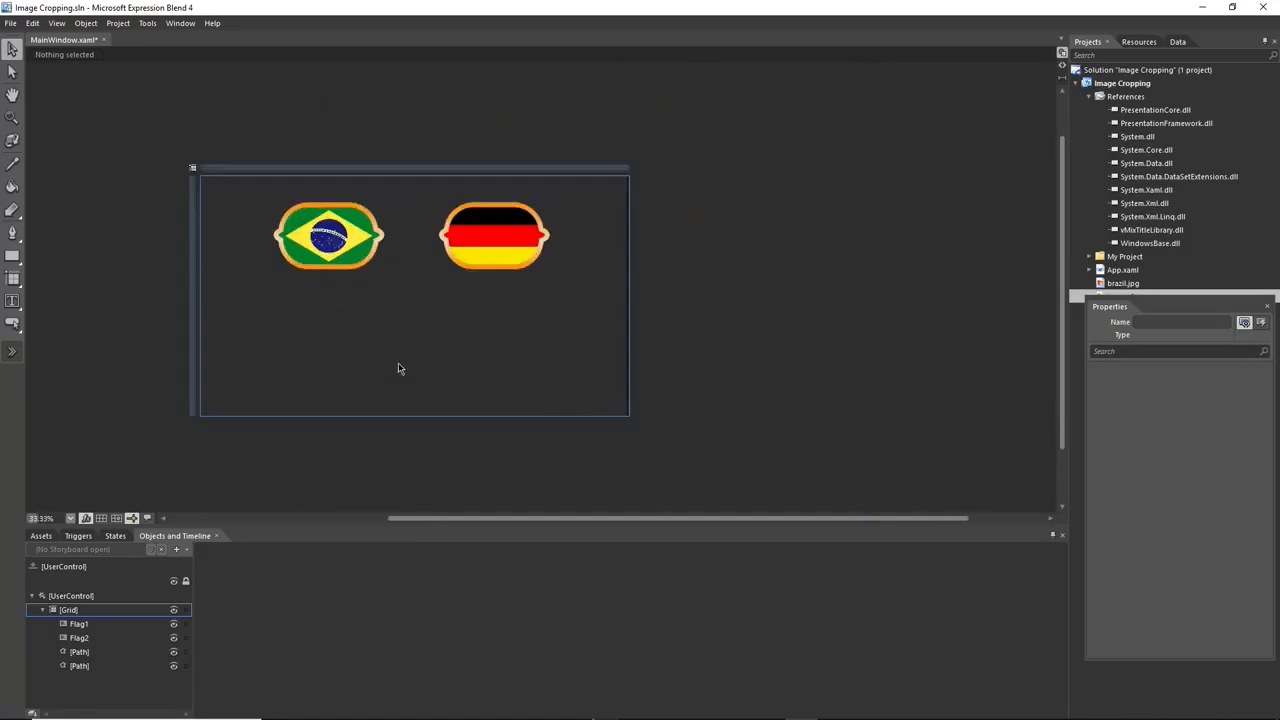
pyautogui.moveTo(526, 306); pyautogui.dragTo(342, 260)
pyautogui.click(300, 334)
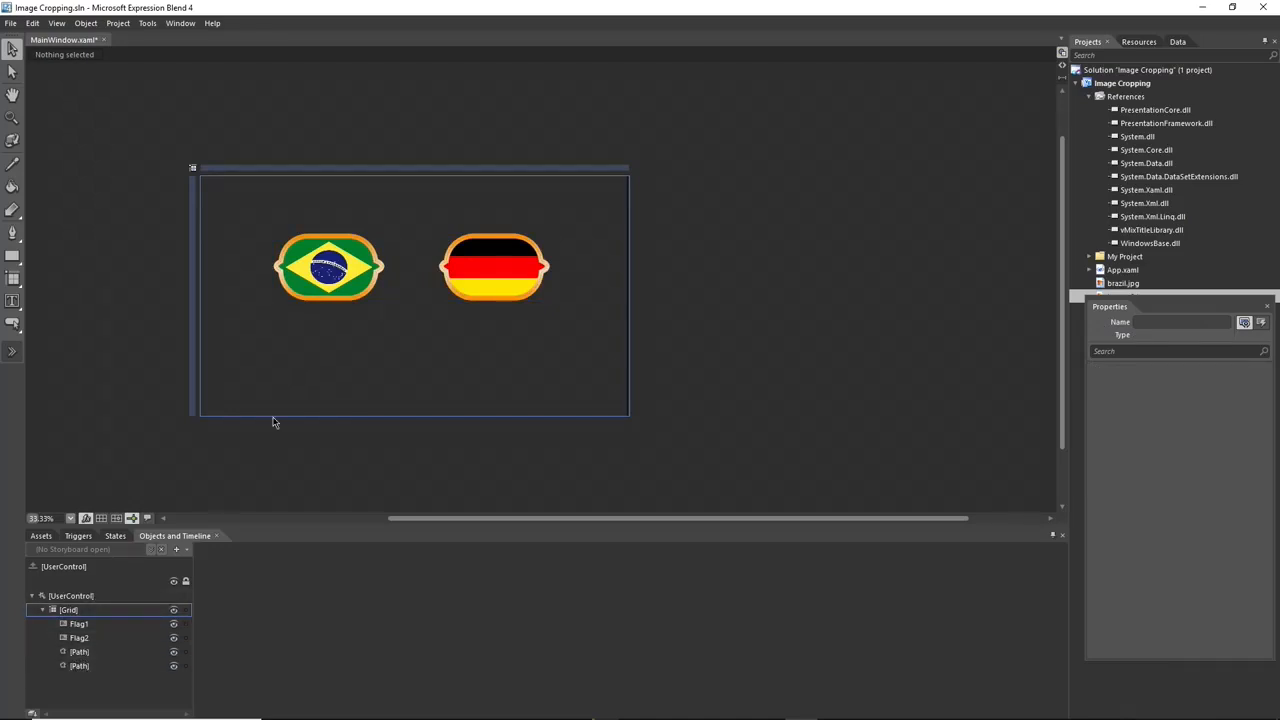
# - Create a storyboard resource named Storyboard1
pyautogui.click(175, 551)
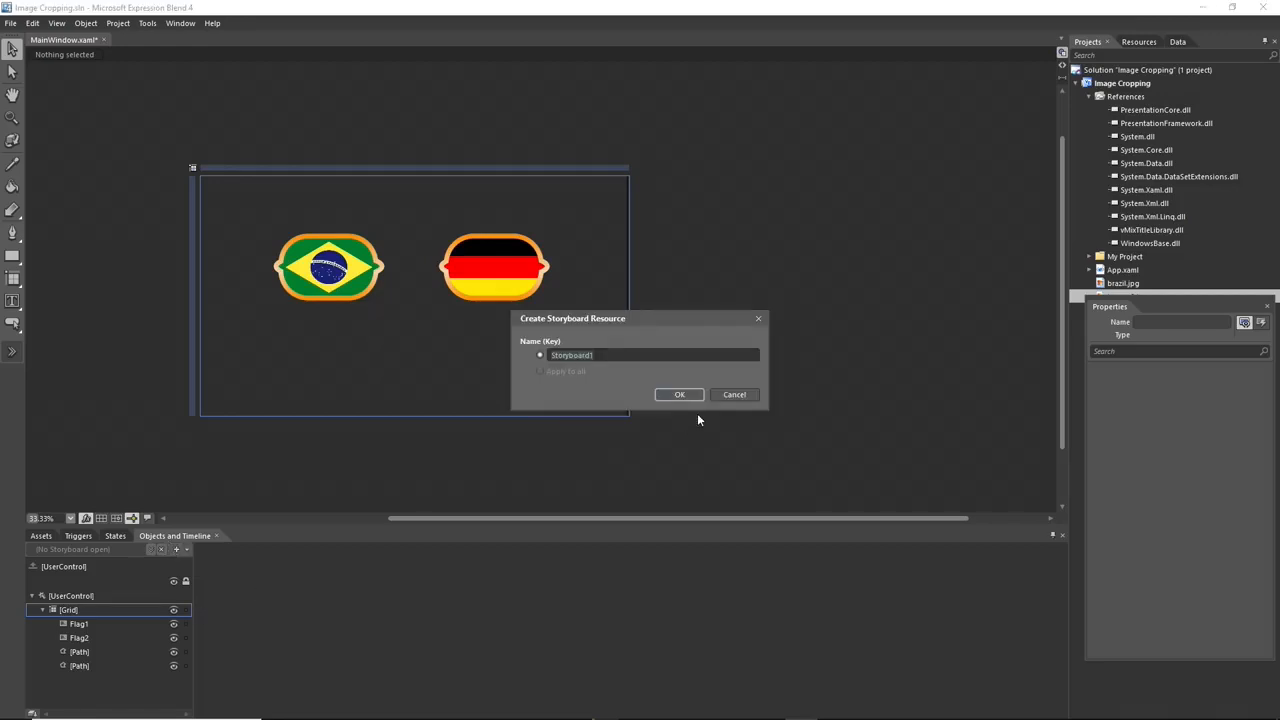
pyautogui.click(680, 394)
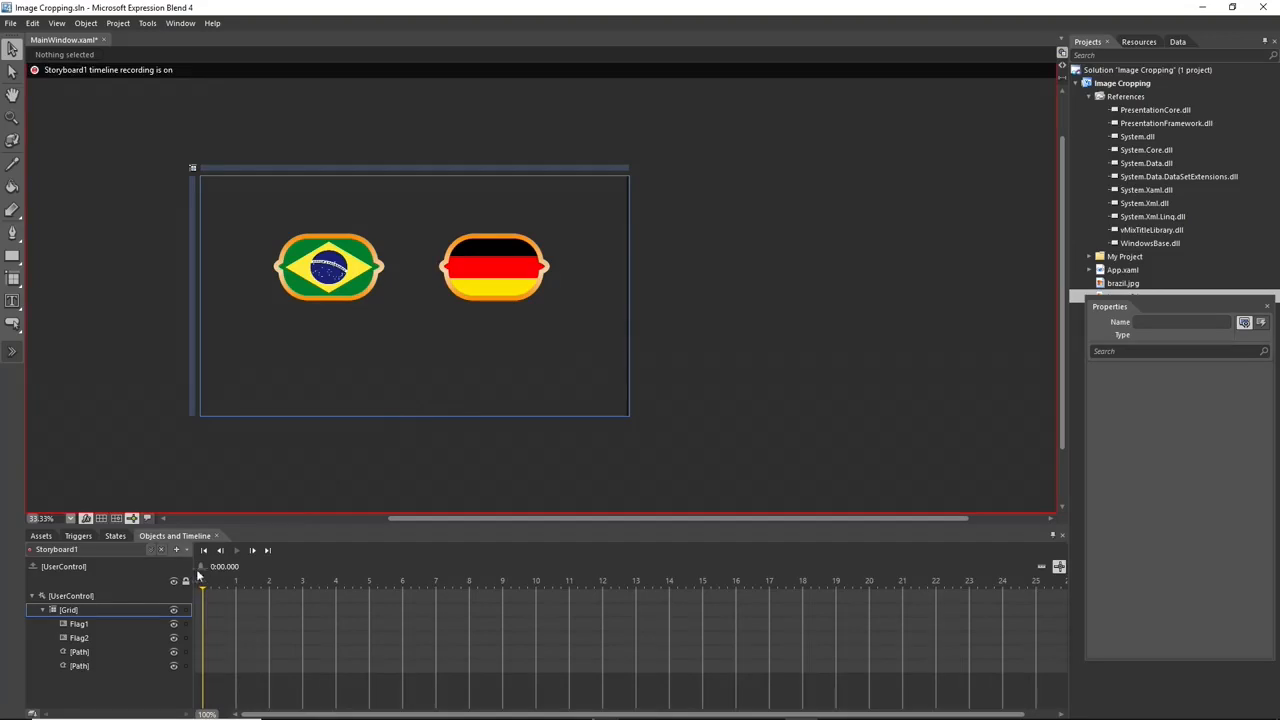
# - Record keyframes at 0 and 1 second for Flag1, Flag2 and both frame paths
pyautogui.click(80, 625)
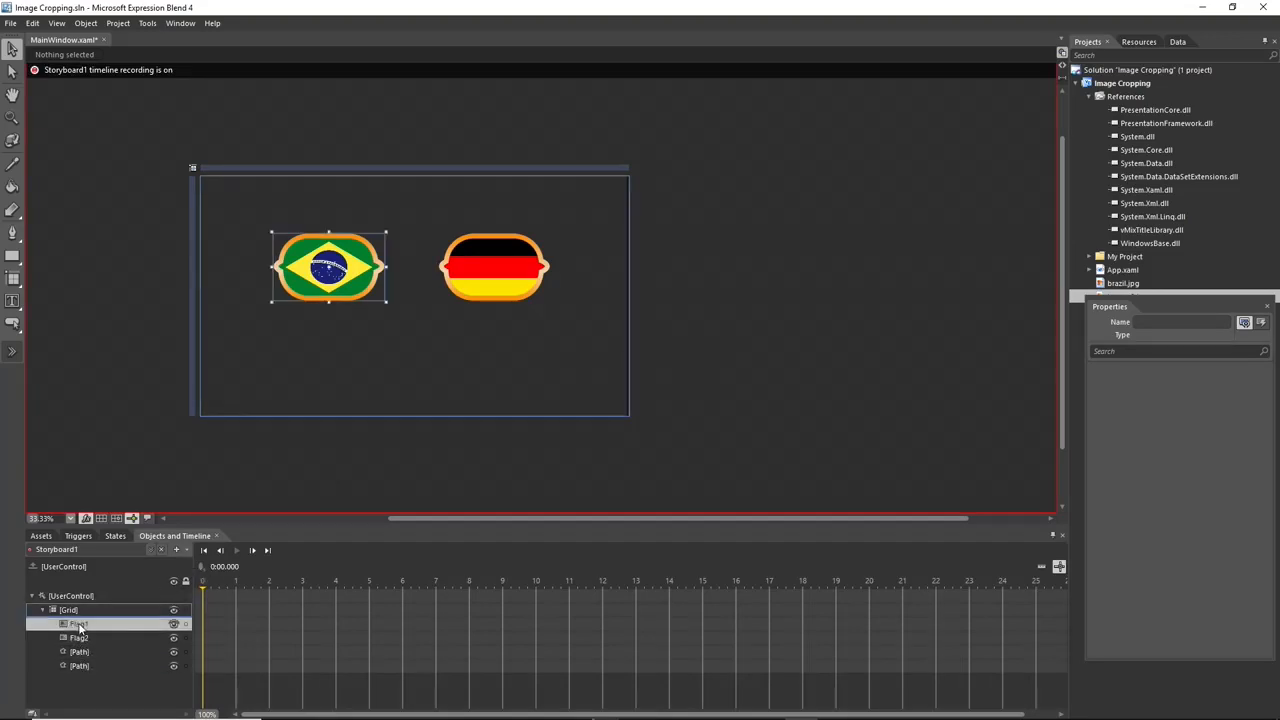
pyautogui.keyDown('shift'); pyautogui.click(80, 665); pyautogui.keyUp('shift')
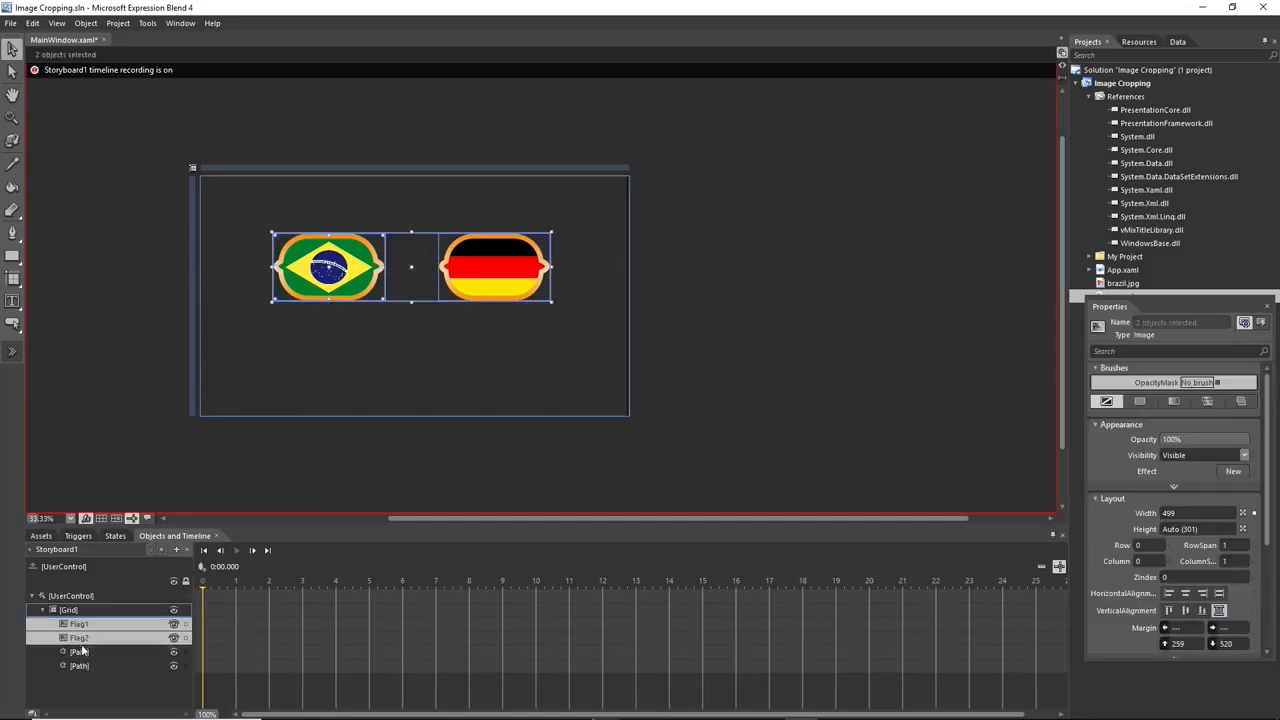
pyautogui.click(202, 568)
pyautogui.moveTo(229, 591); pyautogui.dragTo(237, 584)
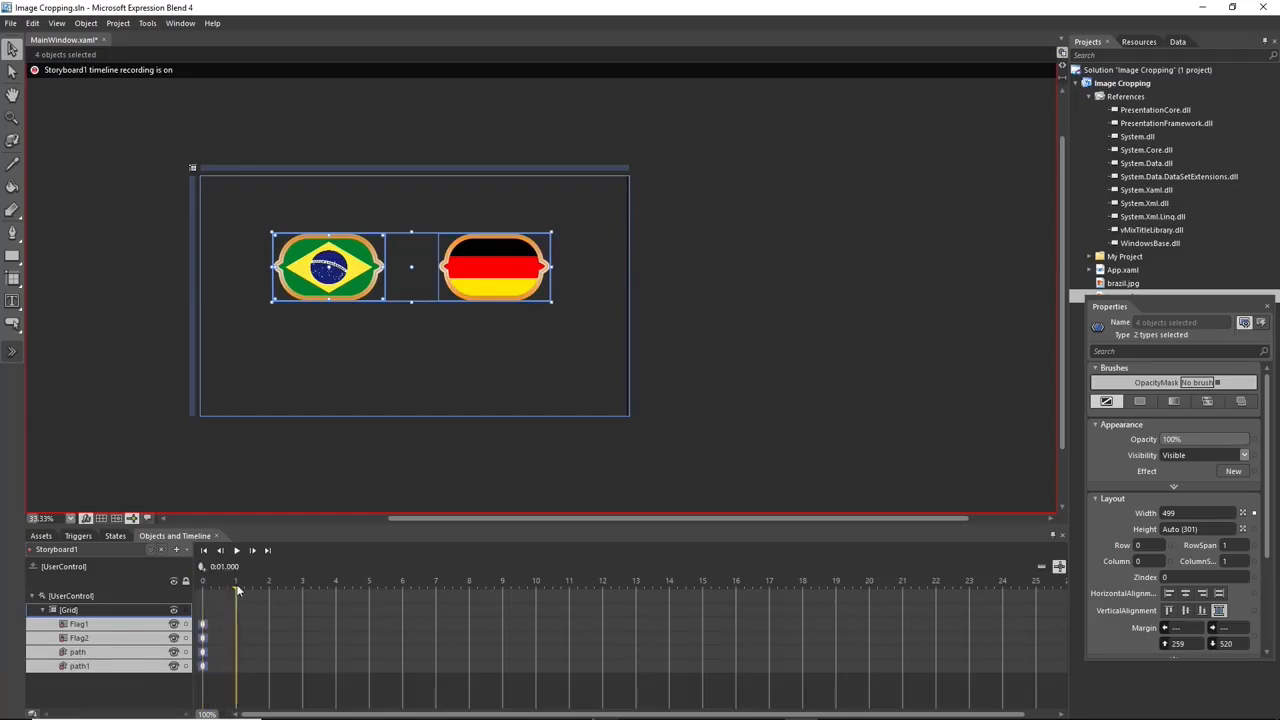
pyautogui.click(202, 566)
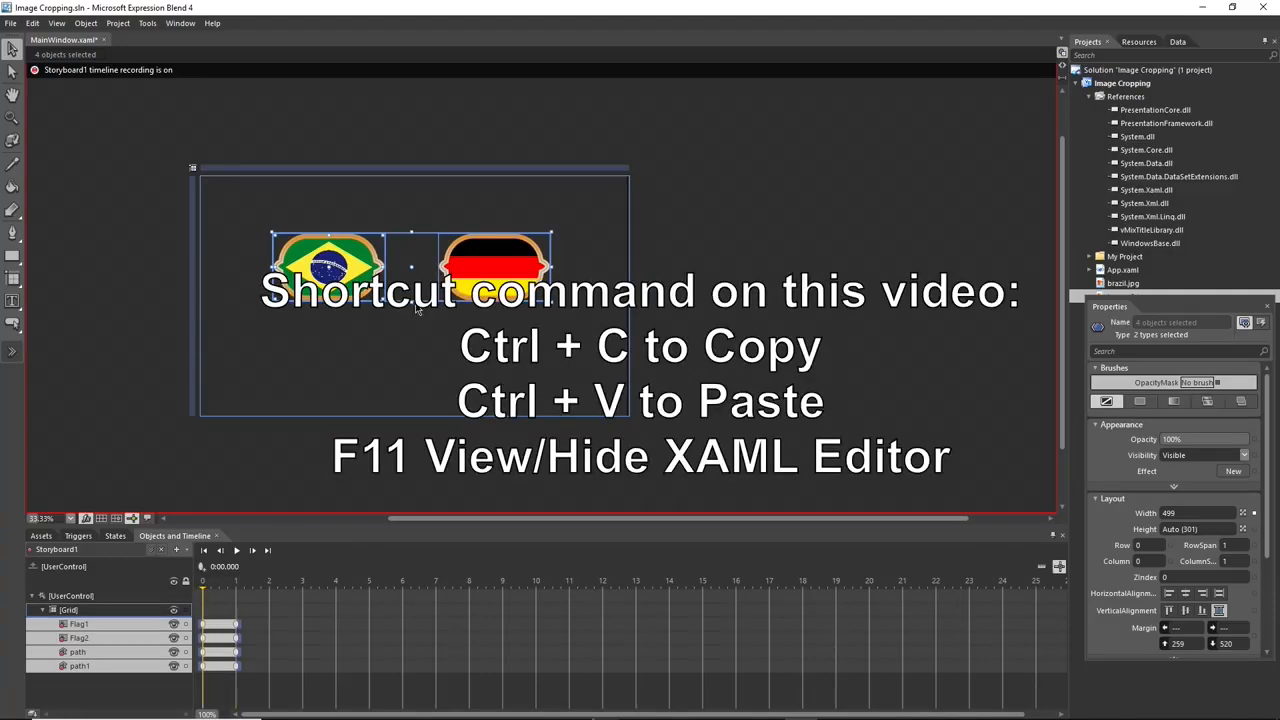
# - At 0 seconds, squash both flags and frames vertically into a thin line at their upper edge and set their opacity to 0%
pyautogui.moveTo(412, 302); pyautogui.dragTo(406, 235)
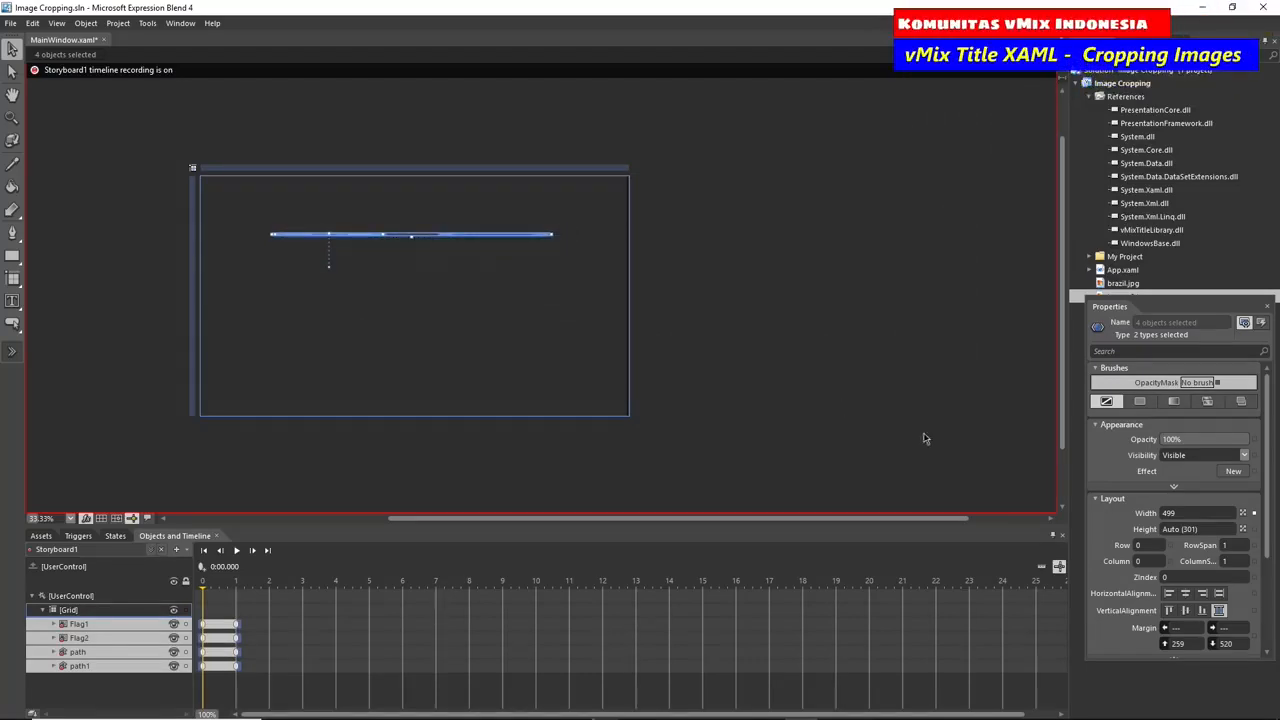
pyautogui.moveTo(1229, 439); pyautogui.dragTo(1145, 439)
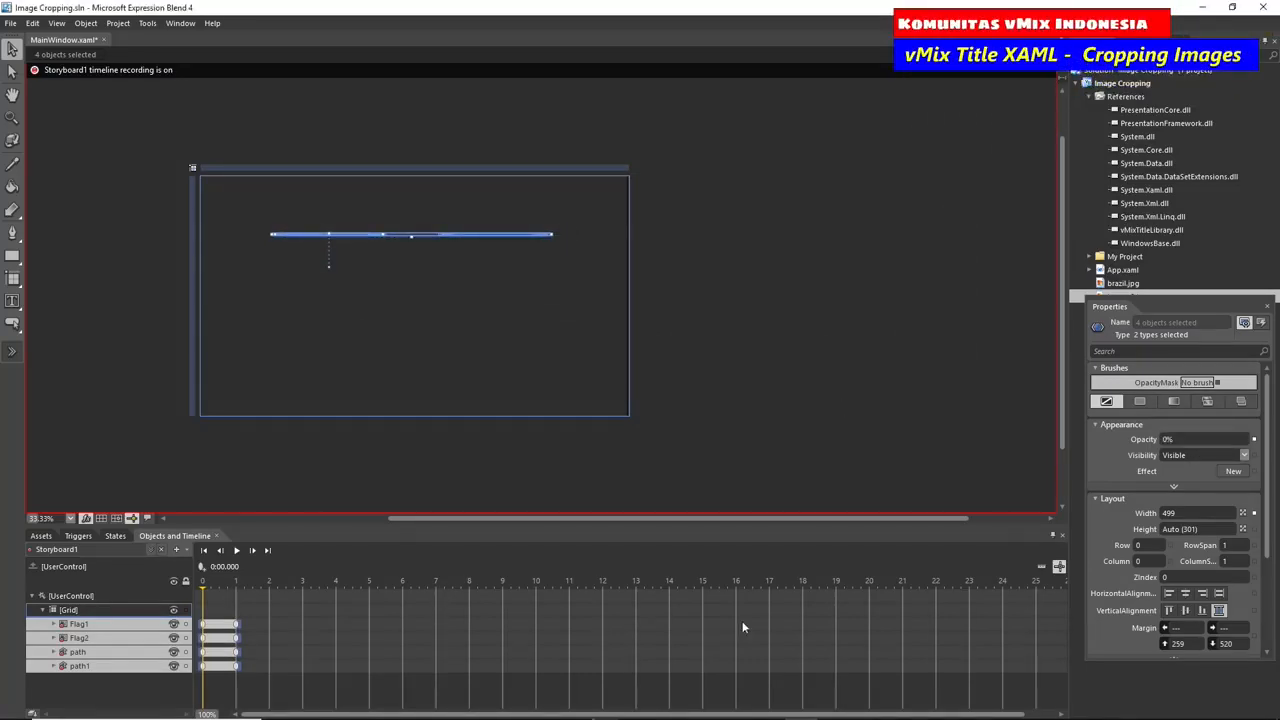
# - Deselect all objects and play back the Storyboard1 animation
pyautogui.click(285, 428)
pyautogui.click(236, 550)
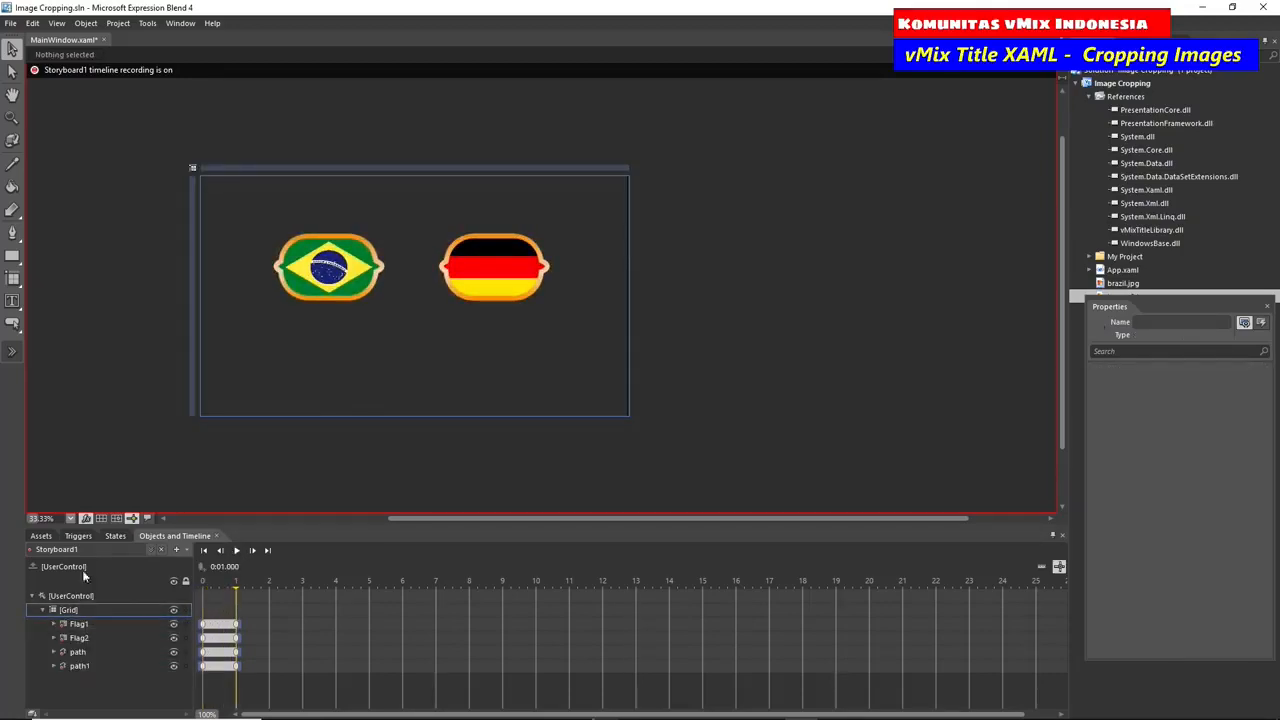
# - Duplicate Storyboard1, reverse the copy's timeline, and save MainWindow.xaml
pyautogui.rightClick(118, 548)
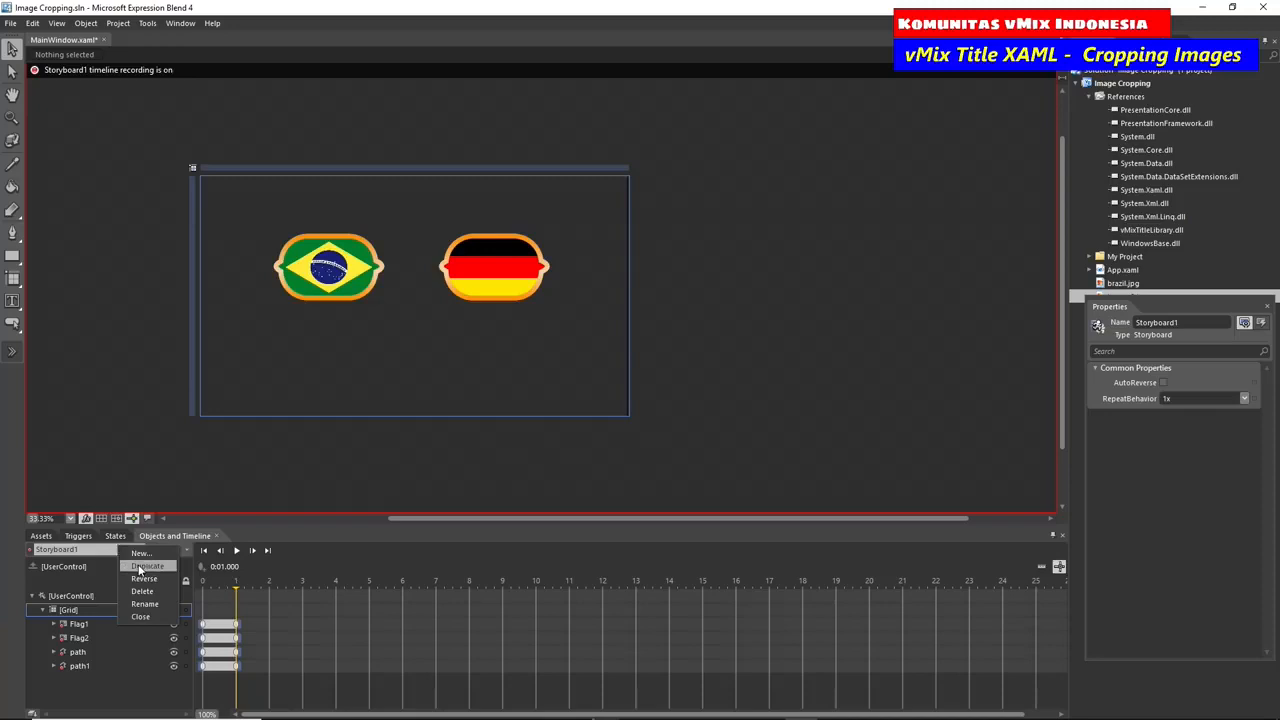
pyautogui.click(140, 567)
pyautogui.click(97, 549)
pyautogui.rightClick(98, 549)
pyautogui.click(124, 584)
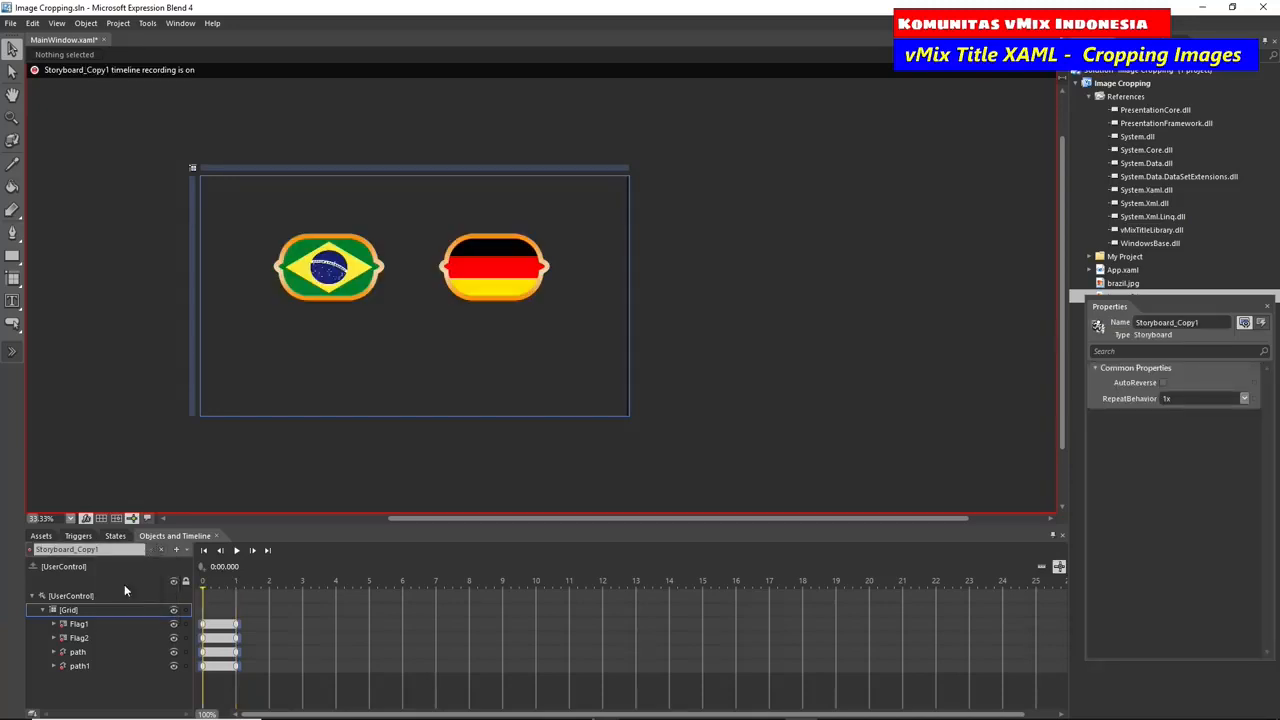
pyautogui.click(236, 550)
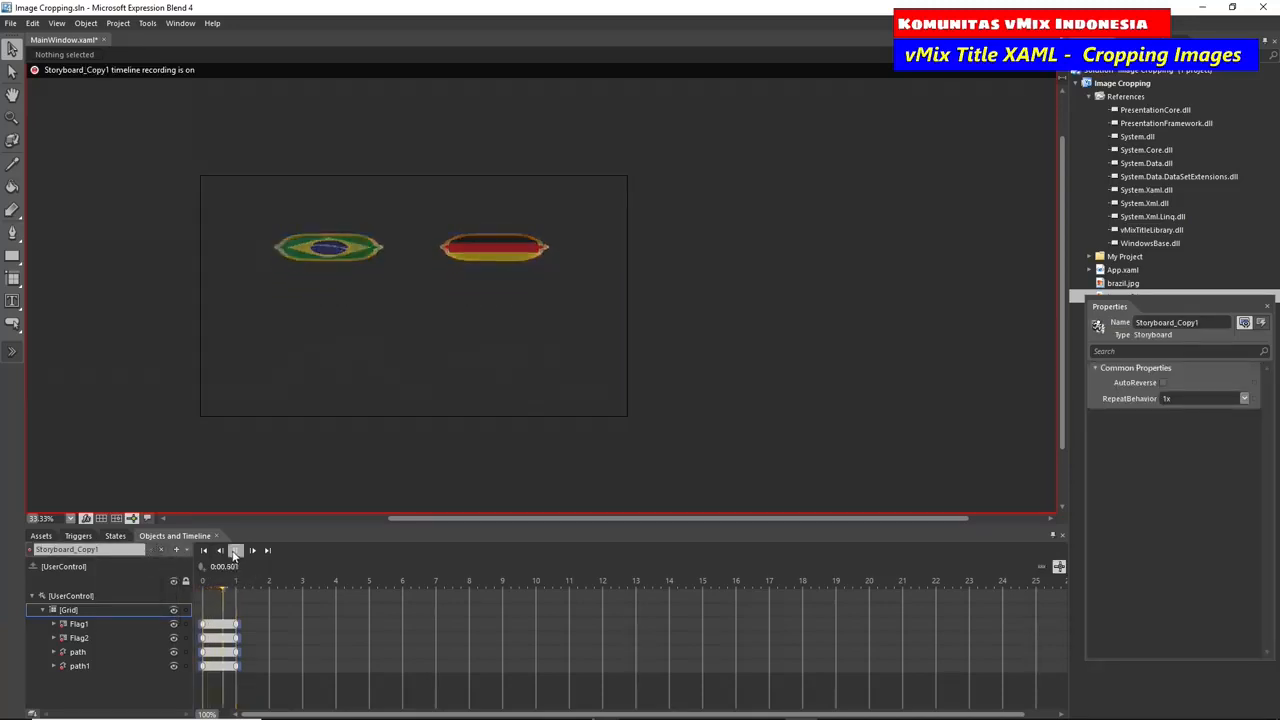
pyautogui.click(10, 23)
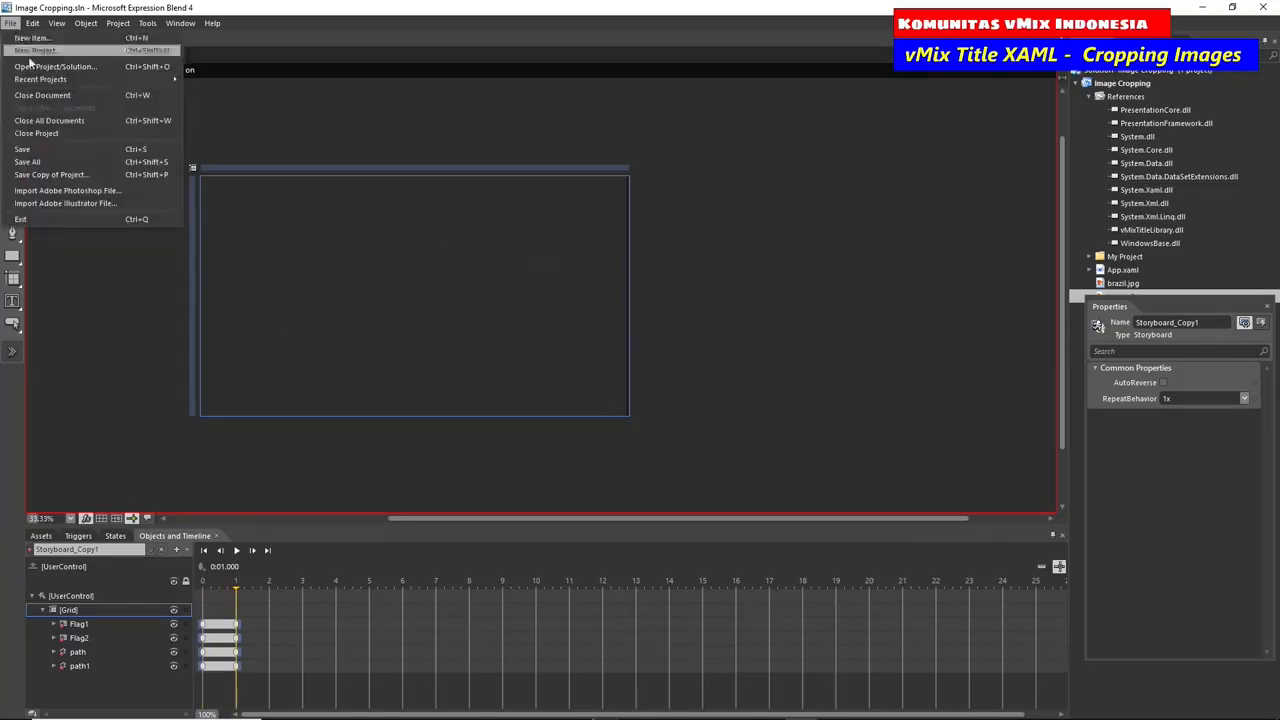
pyautogui.click(50, 150)
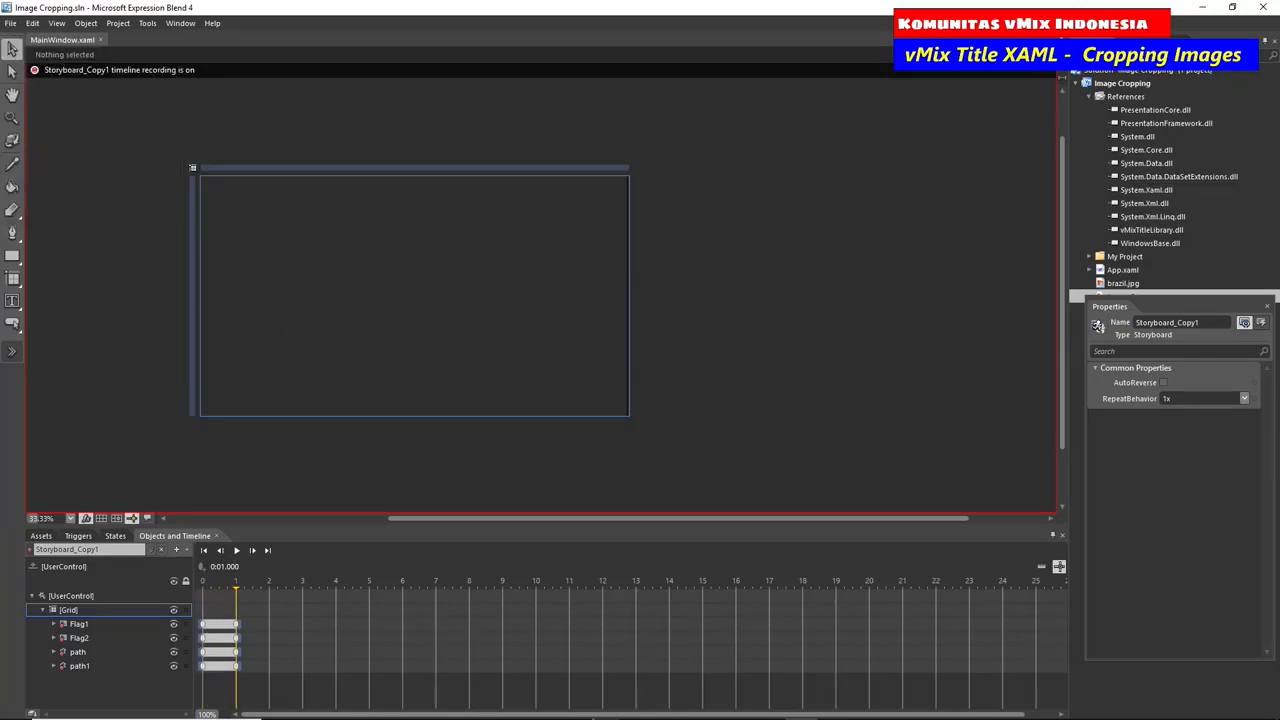
pyautogui.moveTo(0, 79); pyautogui.dragTo(583, 80)
pyautogui.click(960, 72)
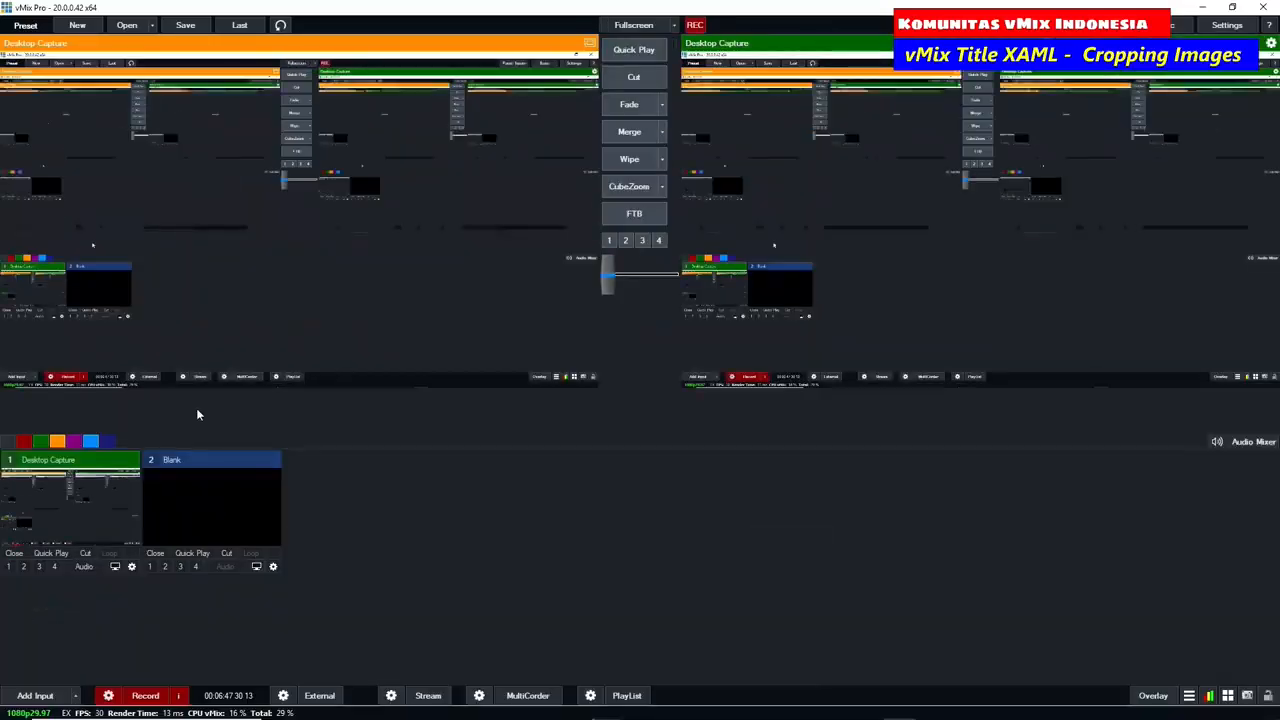
pyautogui.click(36, 695)
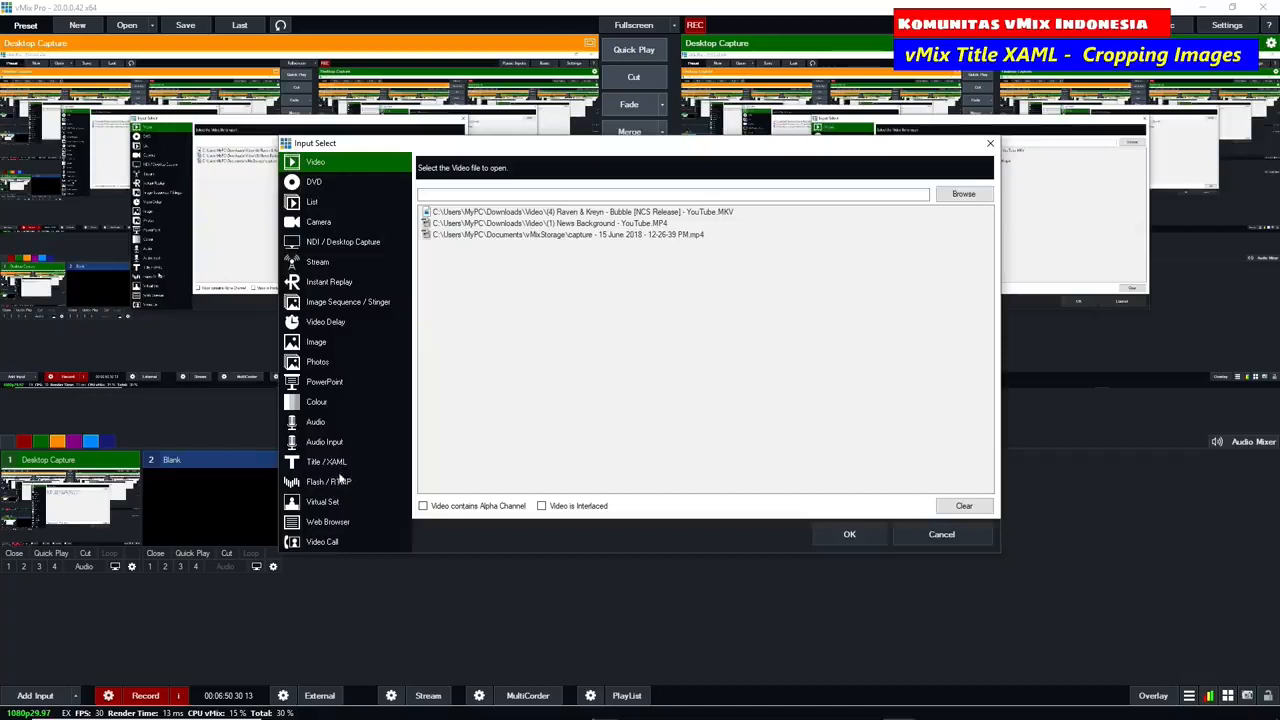
pyautogui.click(328, 462)
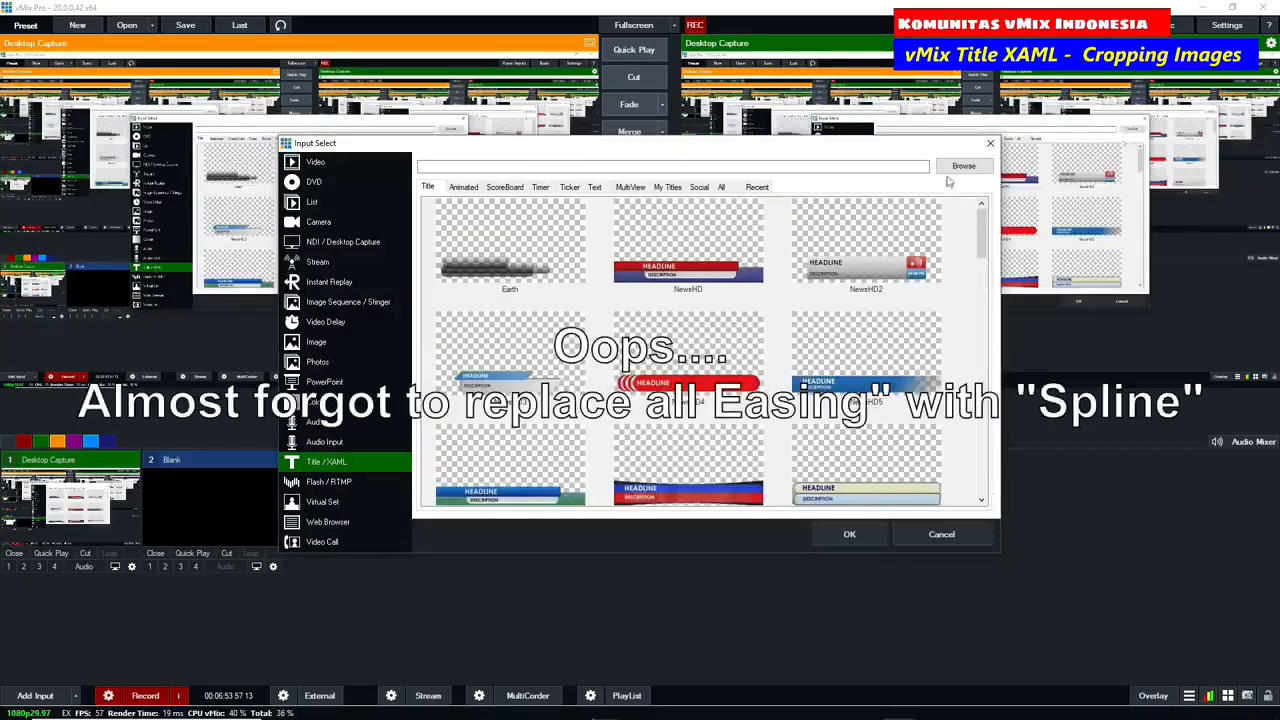
pyautogui.click(962, 167)
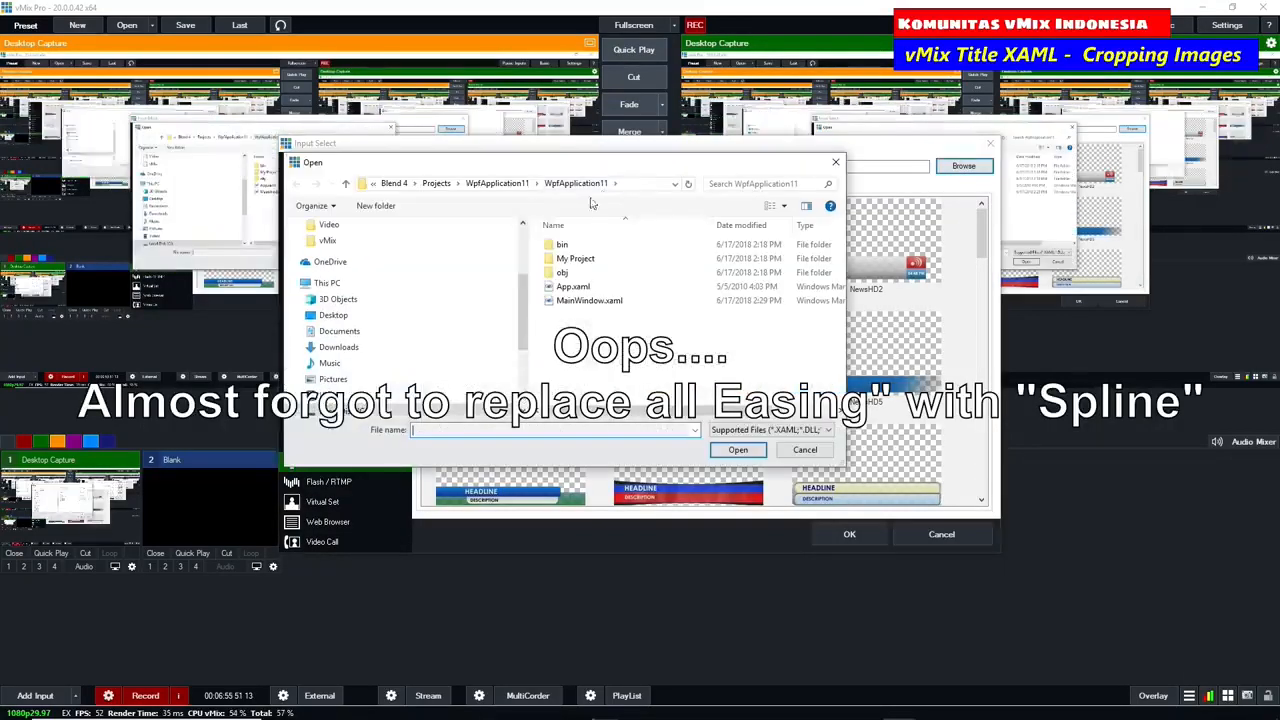
pyautogui.click(497, 183)
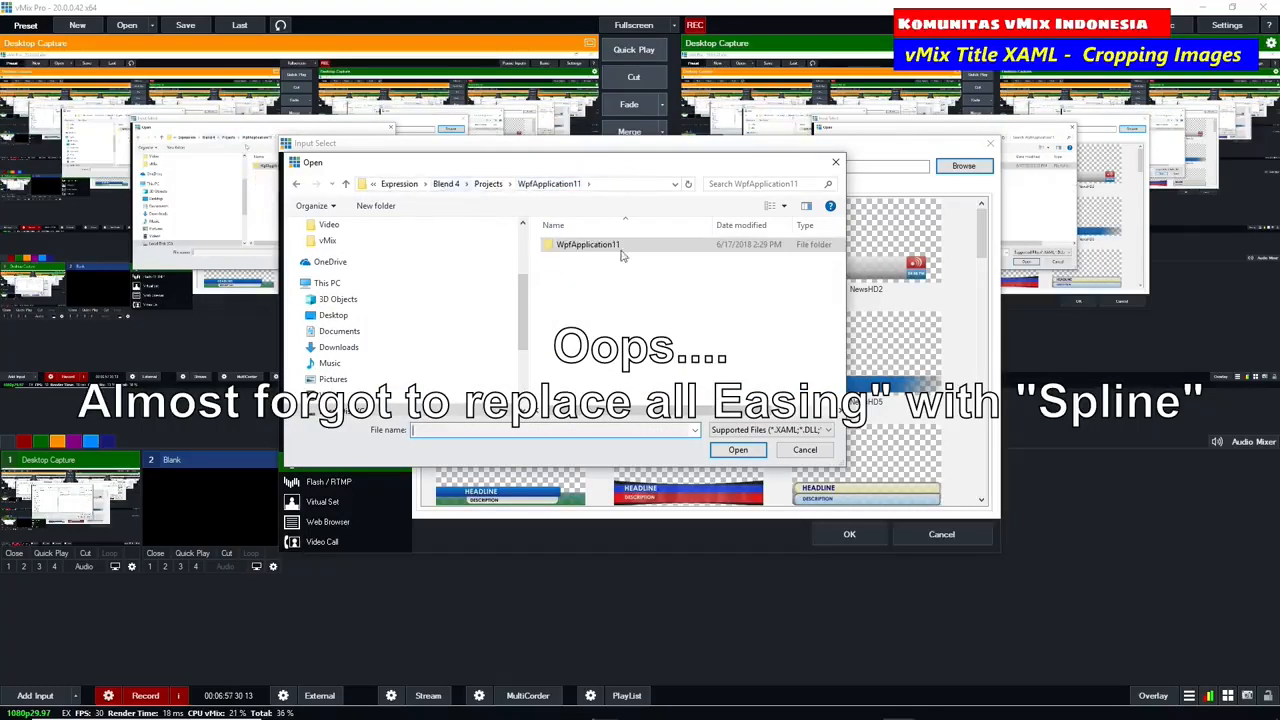
pyautogui.click(445, 184)
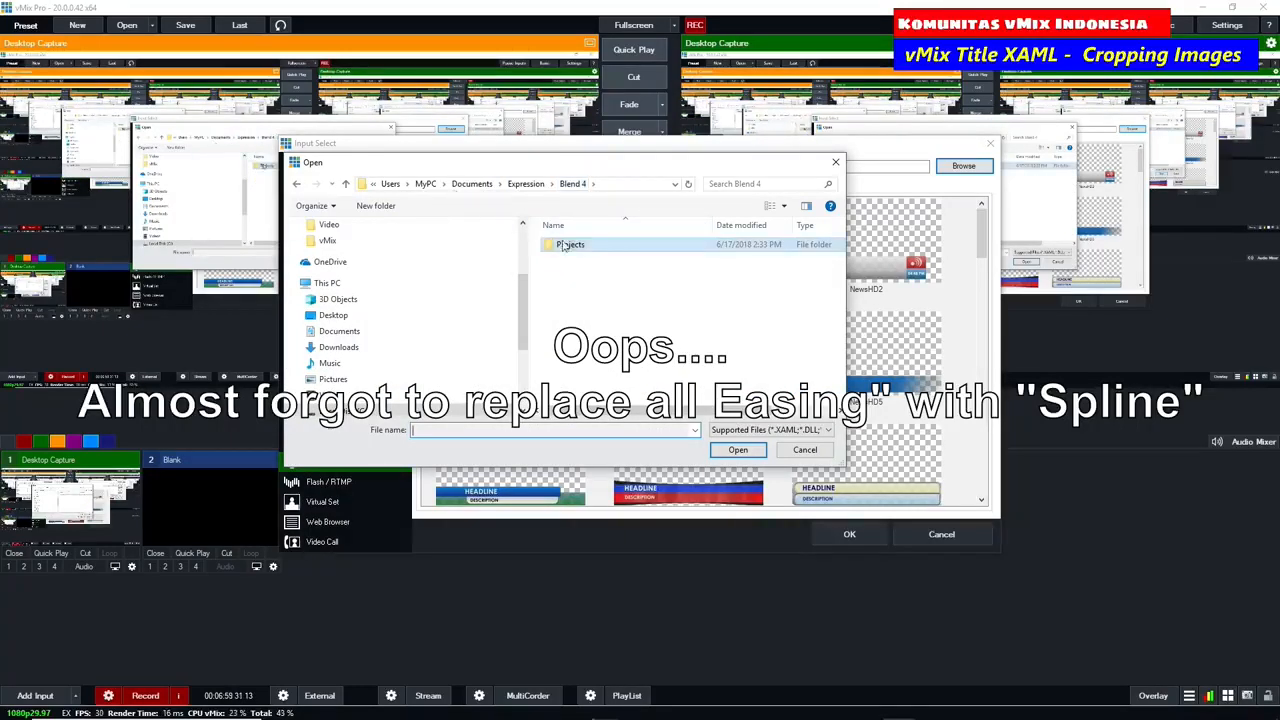
pyautogui.click(525, 184)
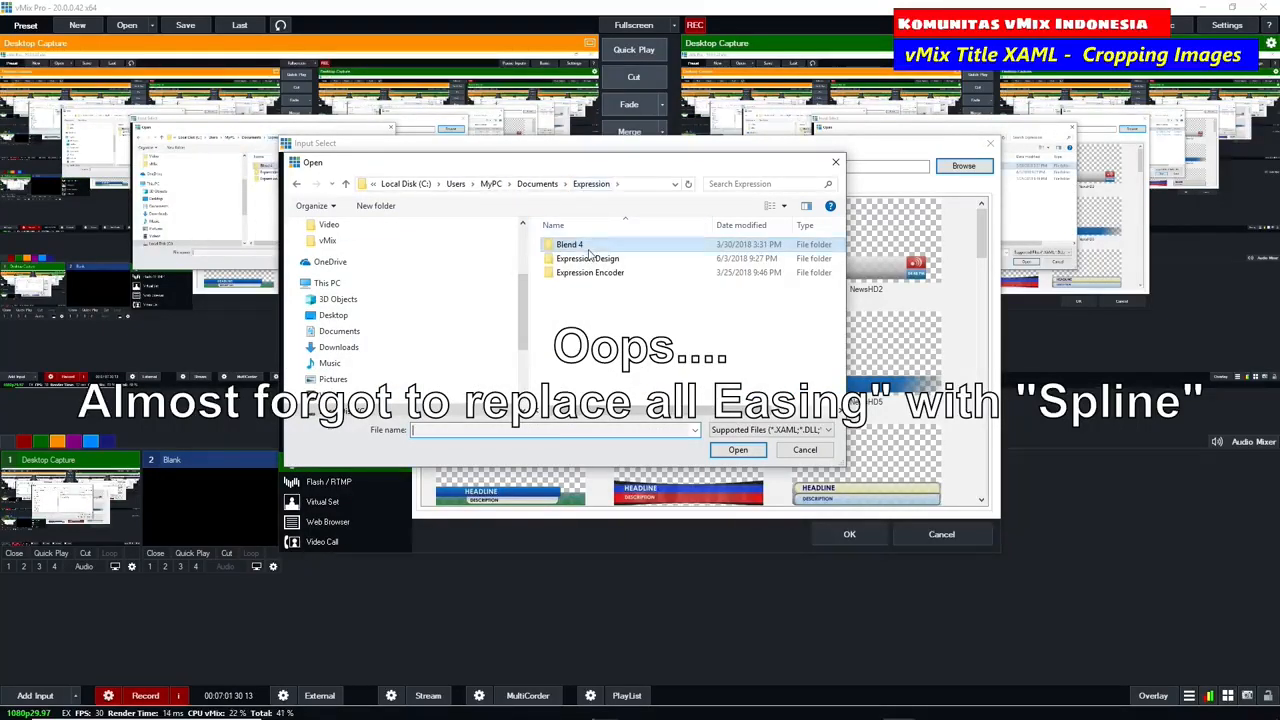
pyautogui.doubleClick(585, 248)
pyautogui.doubleClick(585, 248)
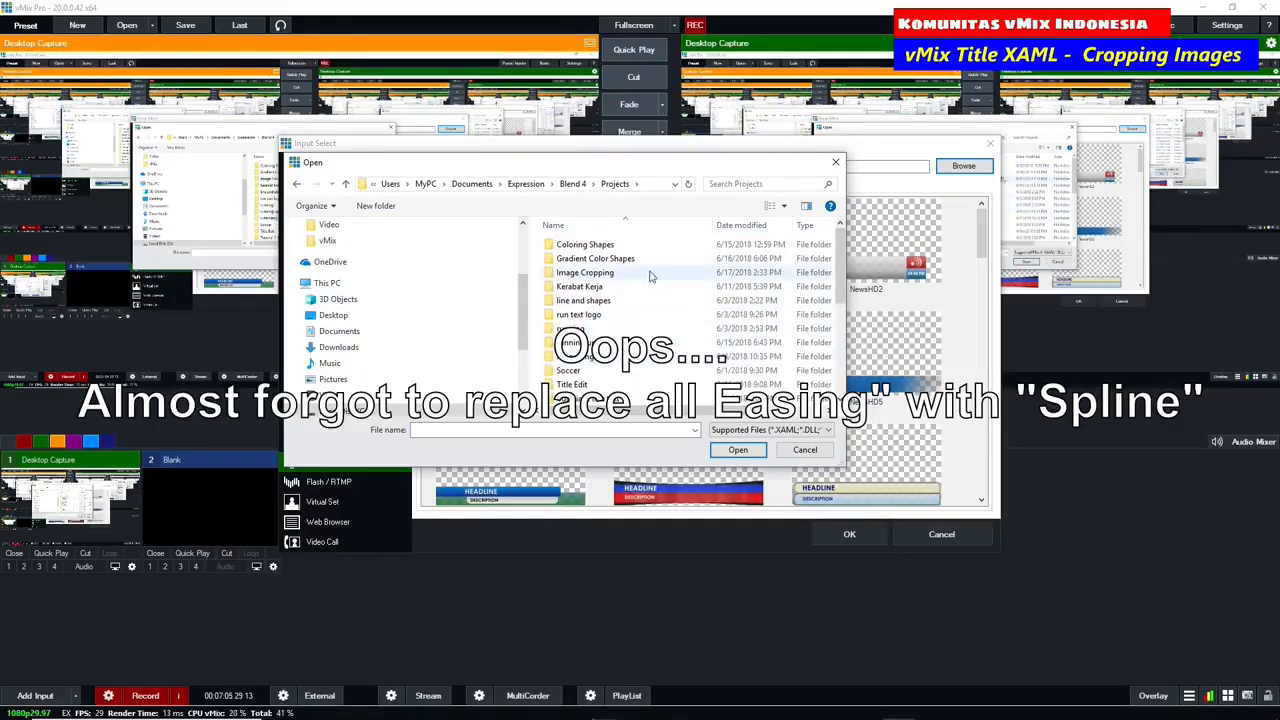
pyautogui.doubleClick(585, 273)
pyautogui.doubleClick(595, 249)
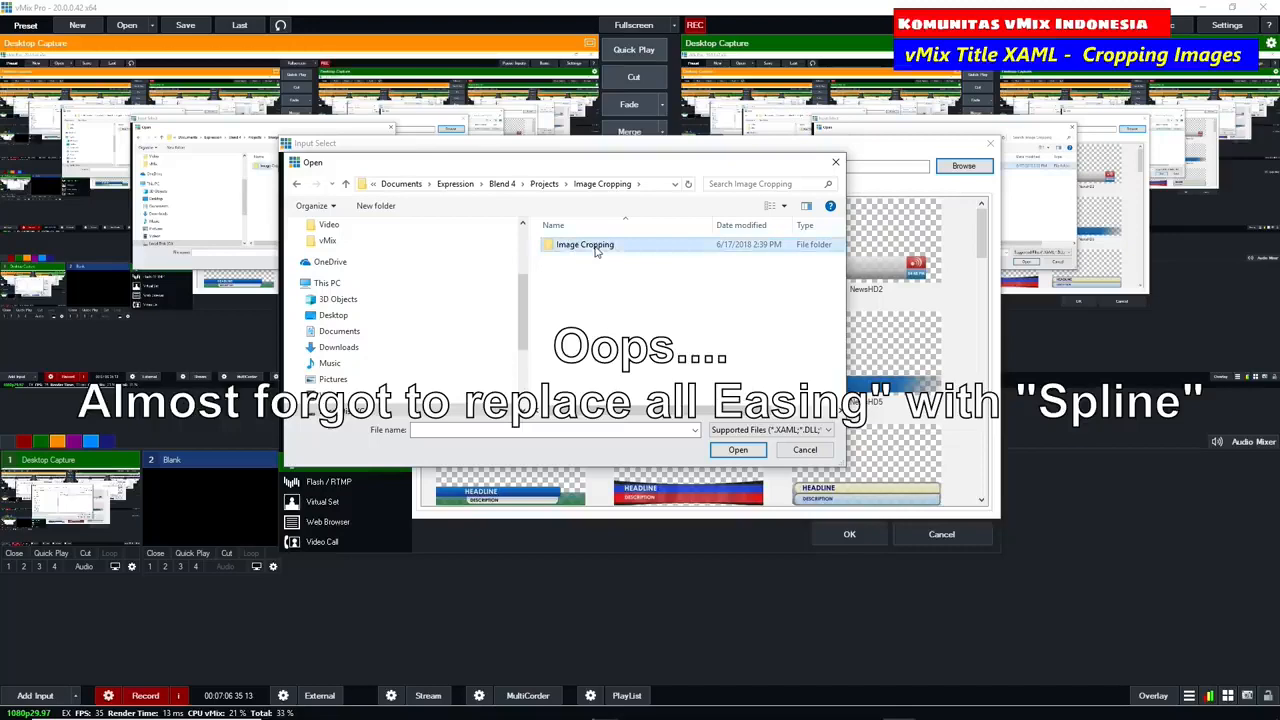
pyautogui.doubleClick(584, 300)
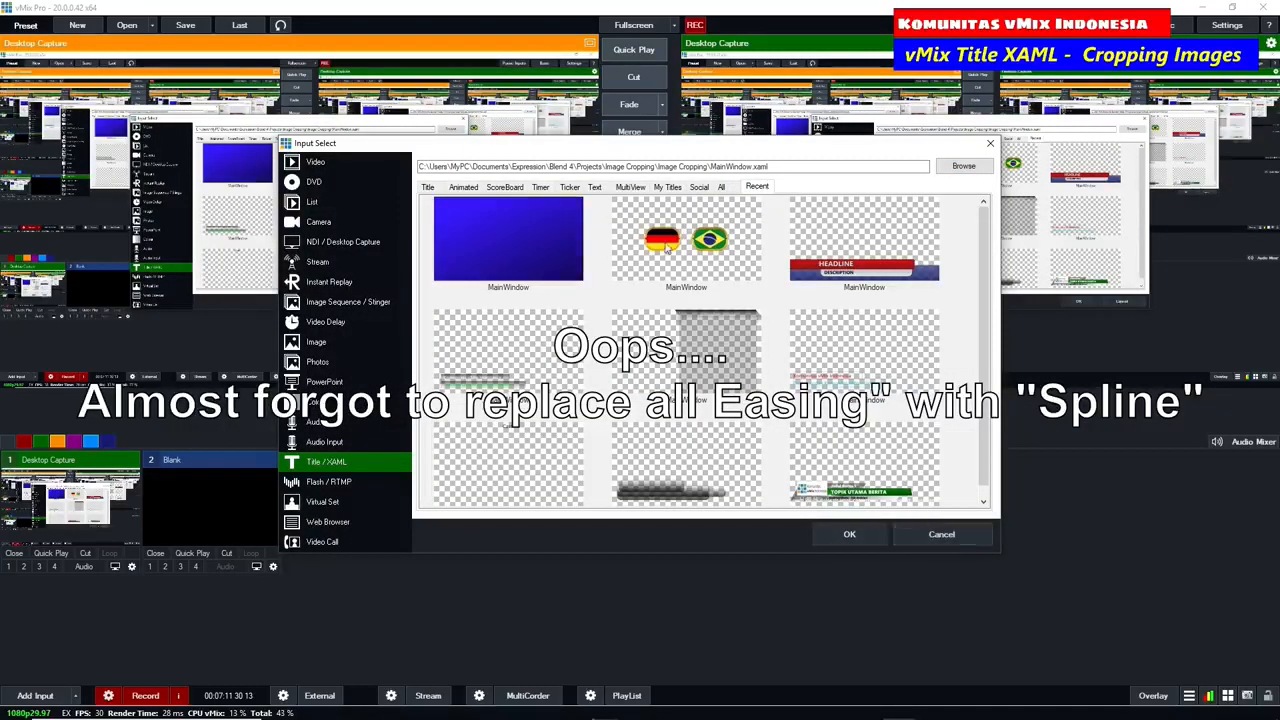
pyautogui.click(941, 534)
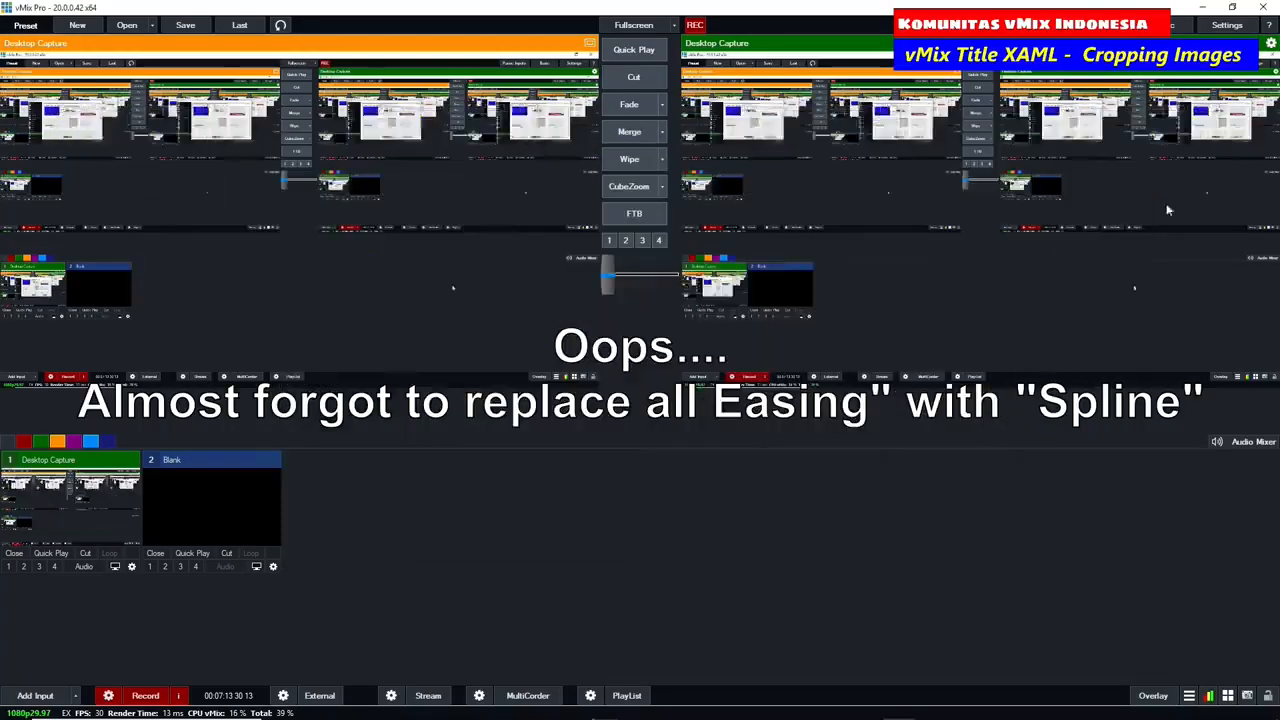
pyautogui.click(1203, 8)
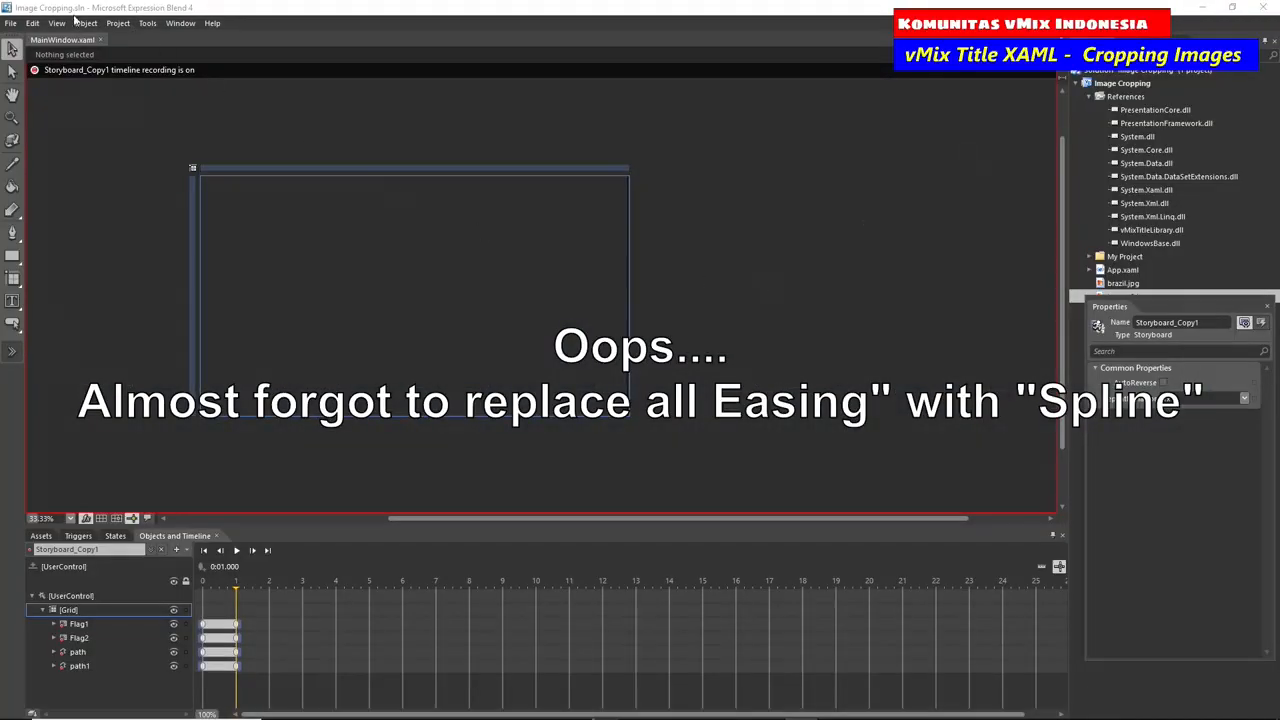
# - Show the XAML code of MainWindow.xaml together with the design canvas in split view
pyautogui.click(33, 23)
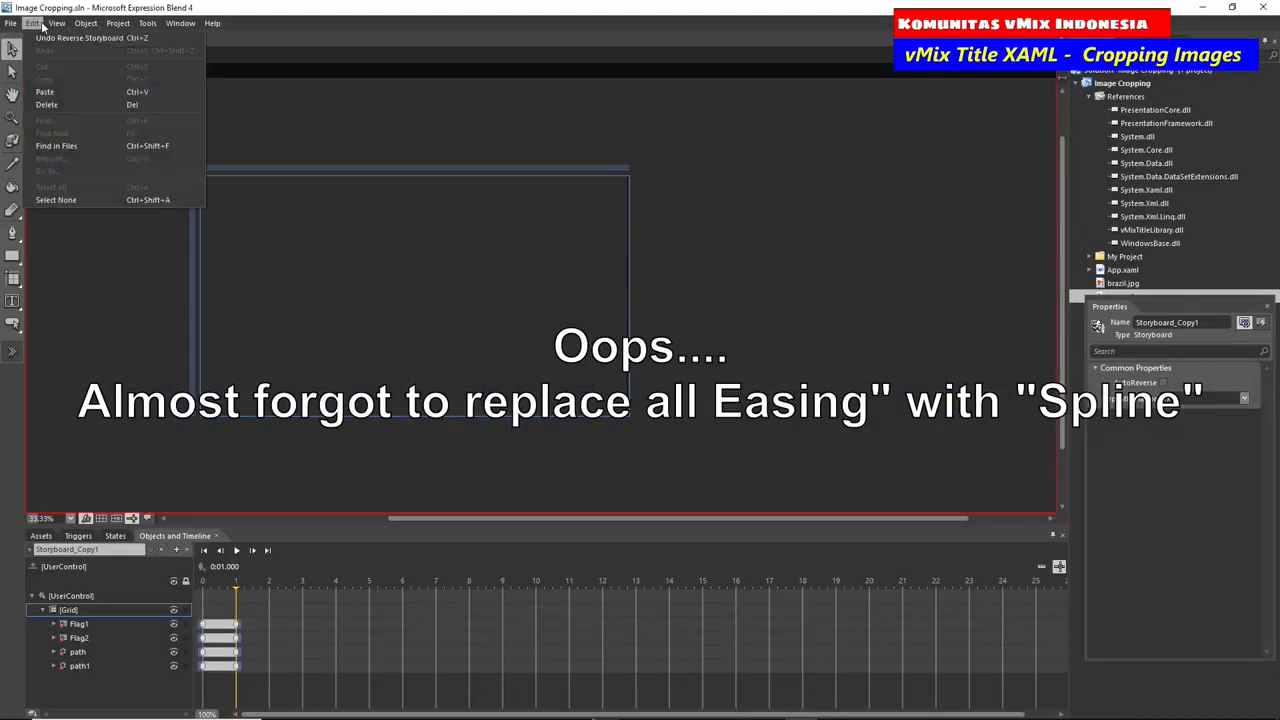
pyautogui.click(344, 279)
pyautogui.press('F11')
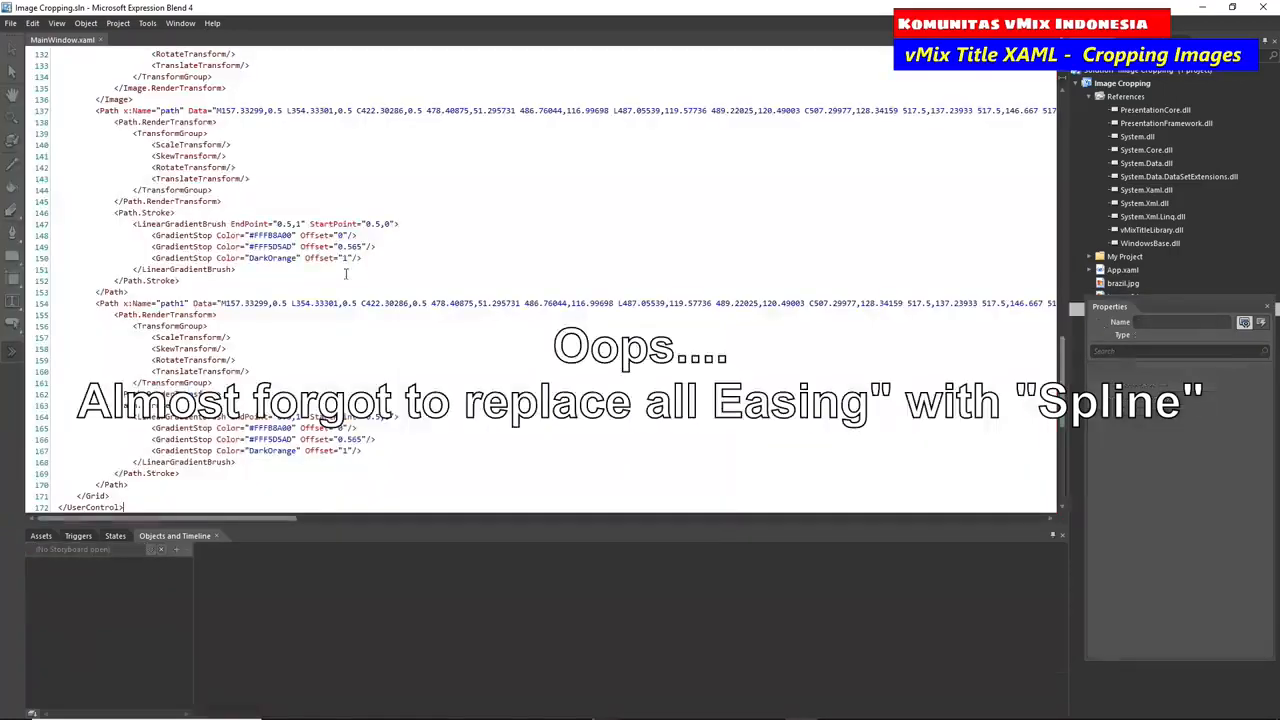
pyautogui.press('F11')
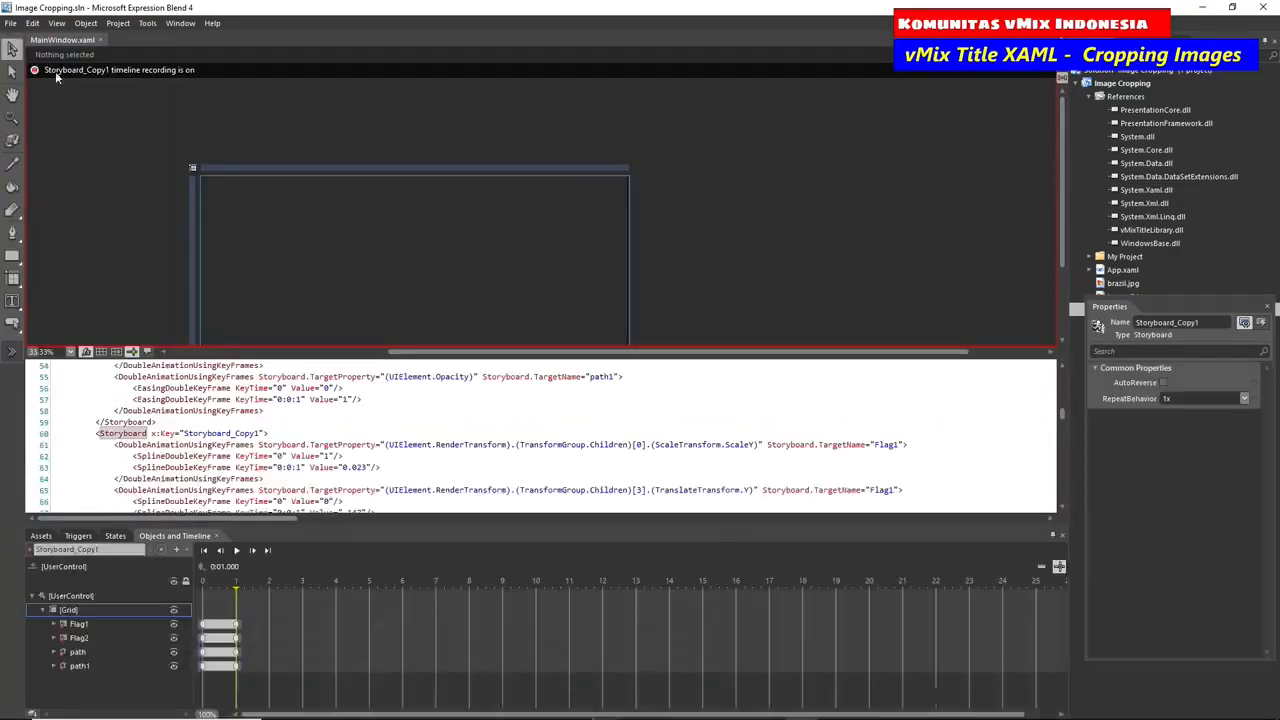
# - Replace every occurrence of "Easing" with "Spline" in the MainWindow.xaml code and save the file
pyautogui.click(36, 24)
pyautogui.click(71, 163)
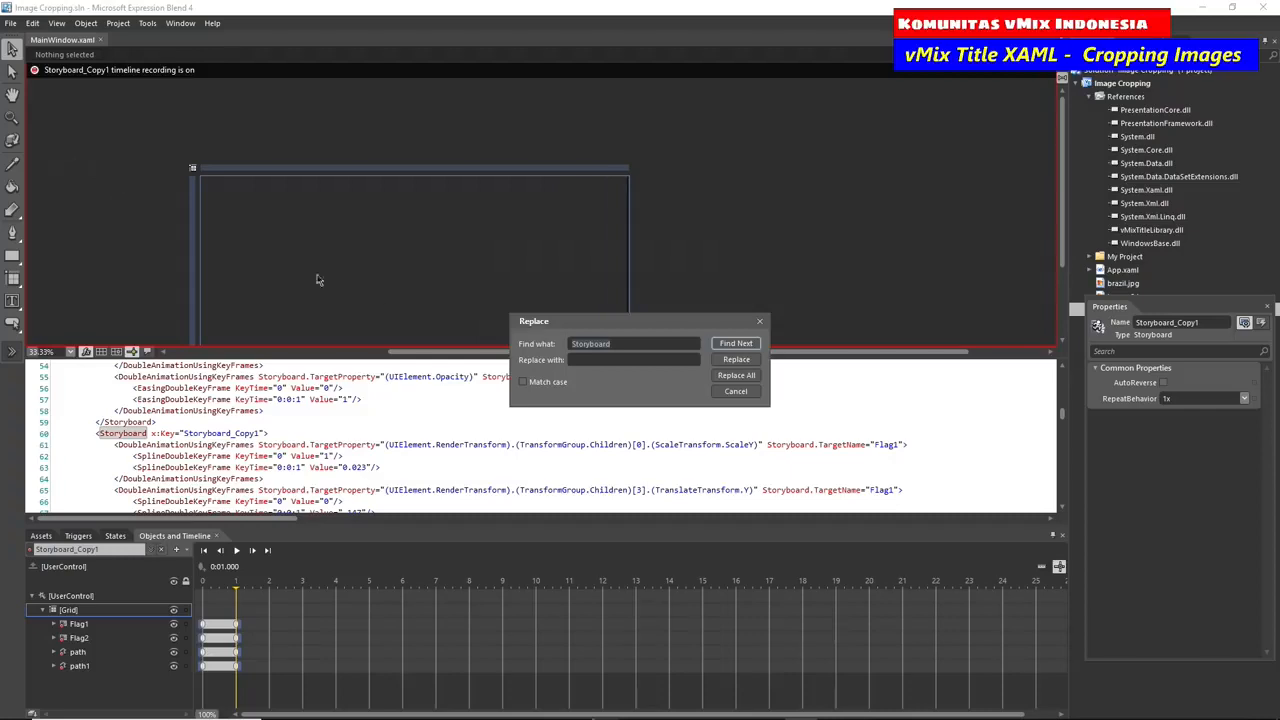
pyautogui.write('Easing')
pyautogui.click(737, 377)
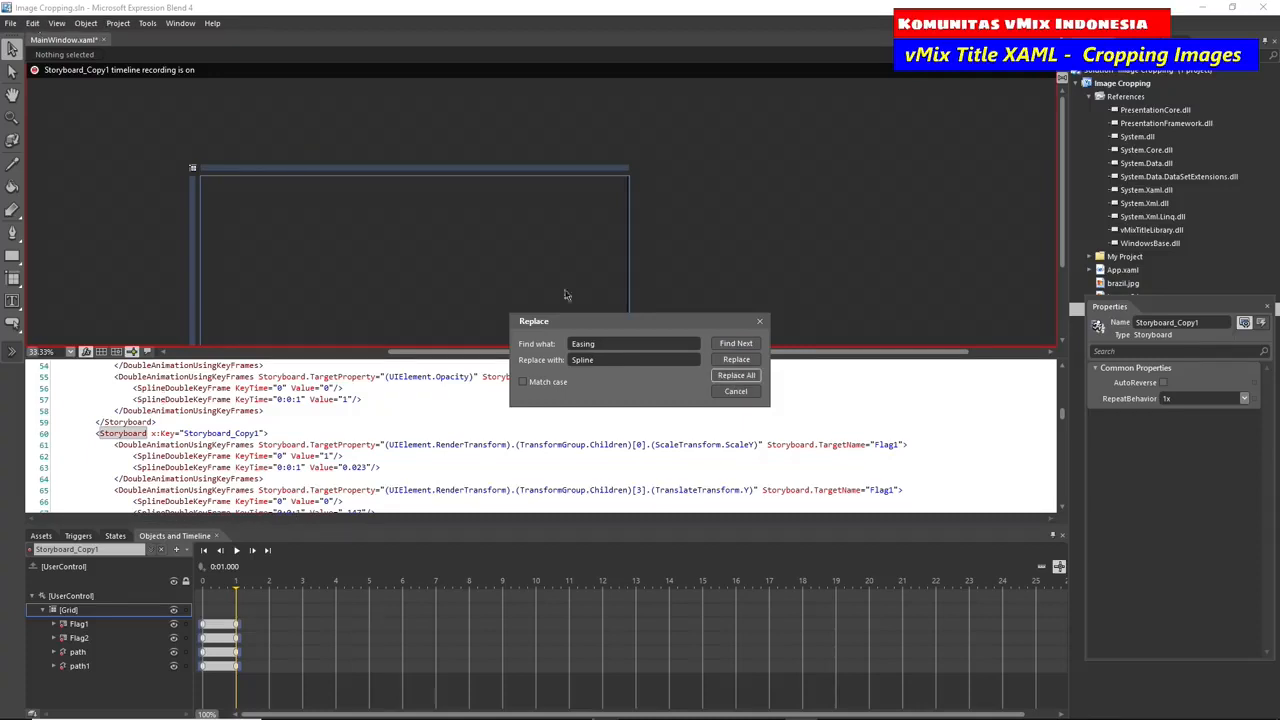
pyautogui.click(754, 360)
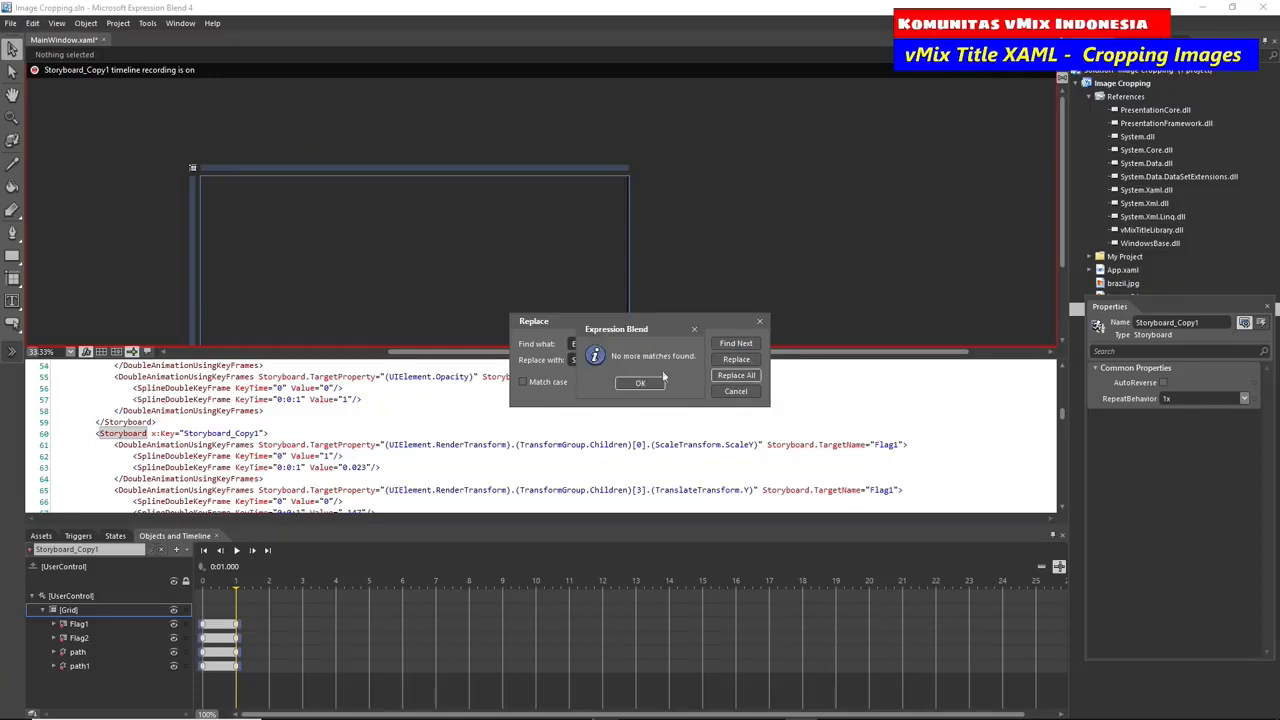
pyautogui.click(660, 382)
pyautogui.click(761, 322)
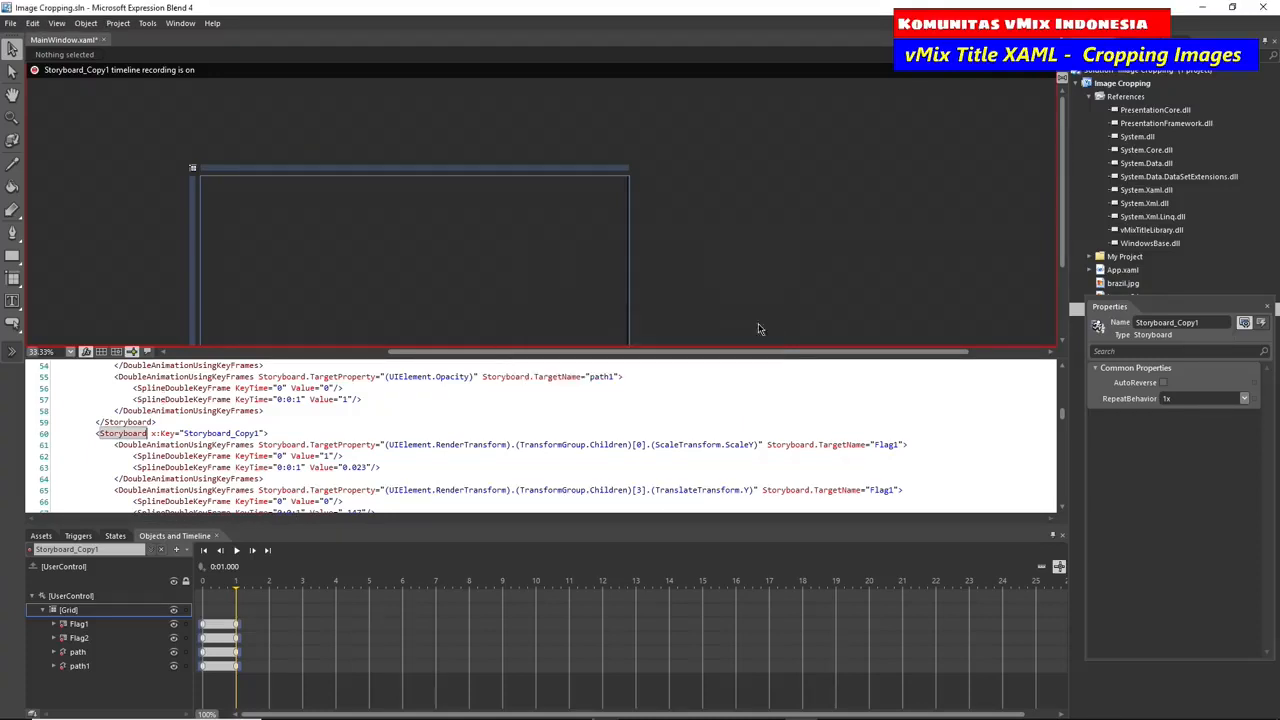
pyautogui.click(11, 23)
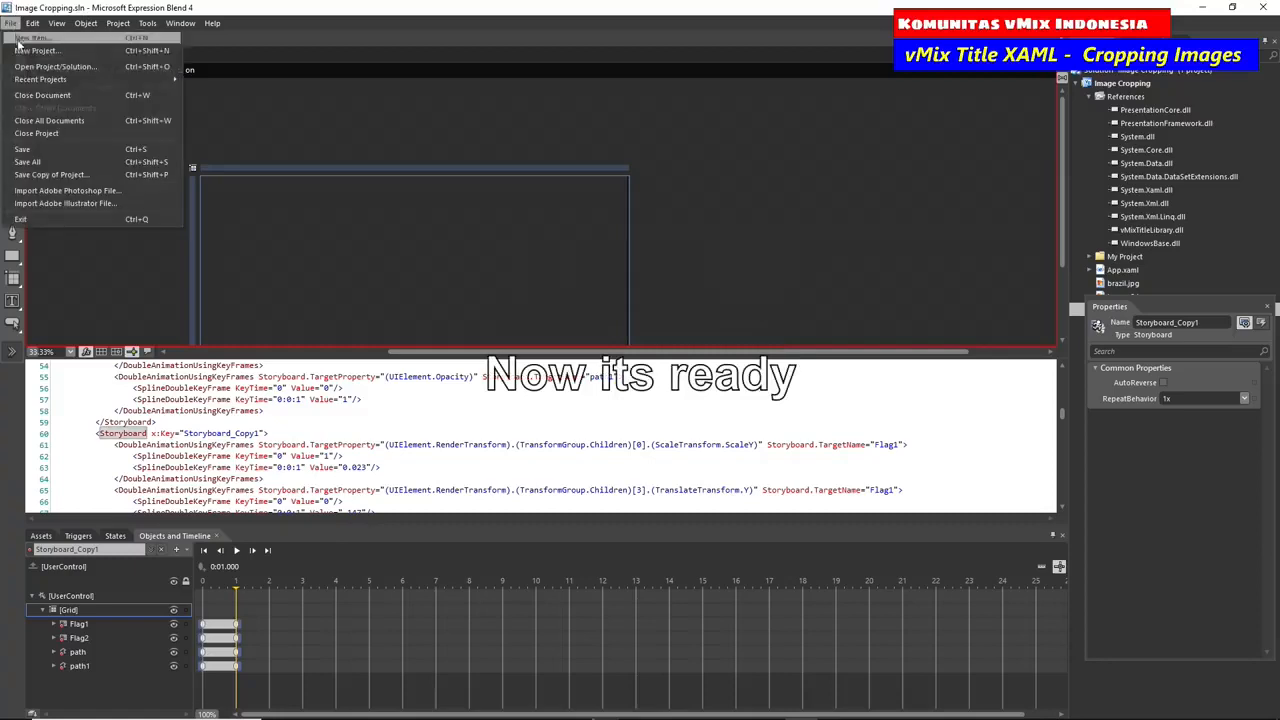
pyautogui.click(48, 149)
# - Switch to vMix and add MainWindow.xaml from the Image Cropping project folder as a Title/XAML input
pyautogui.moveTo(650, 717)
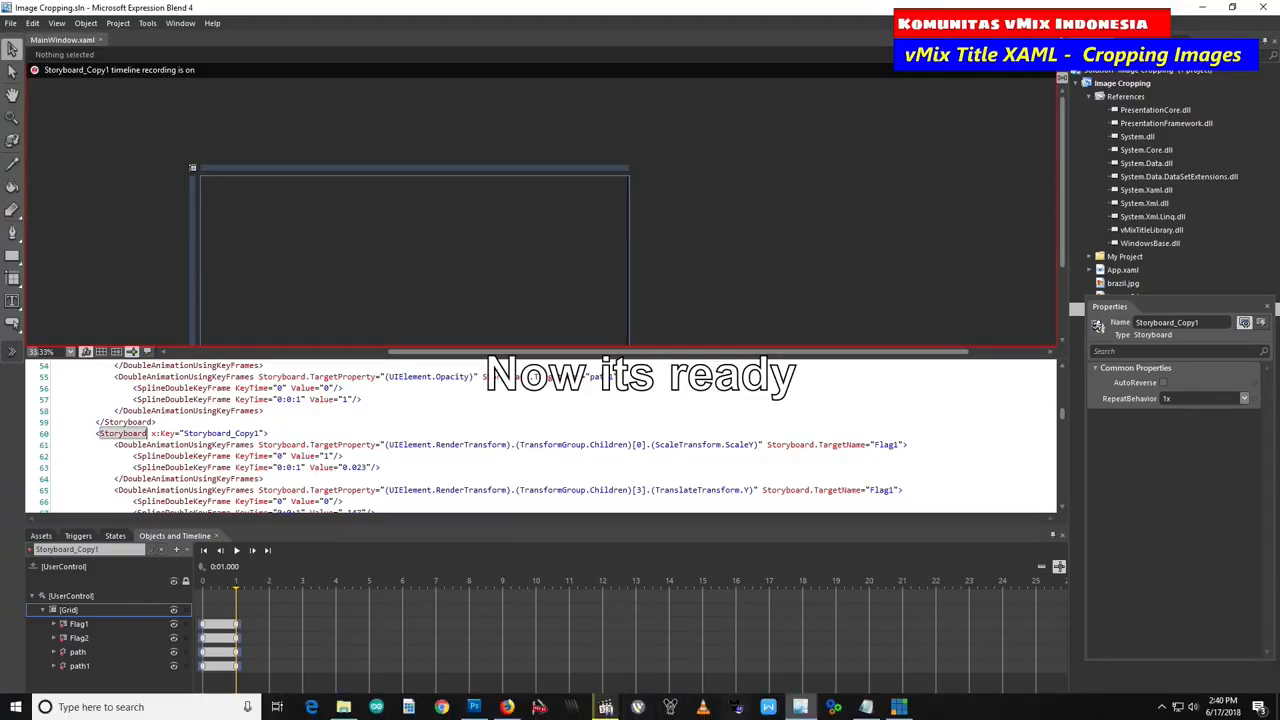
pyautogui.click(899, 707)
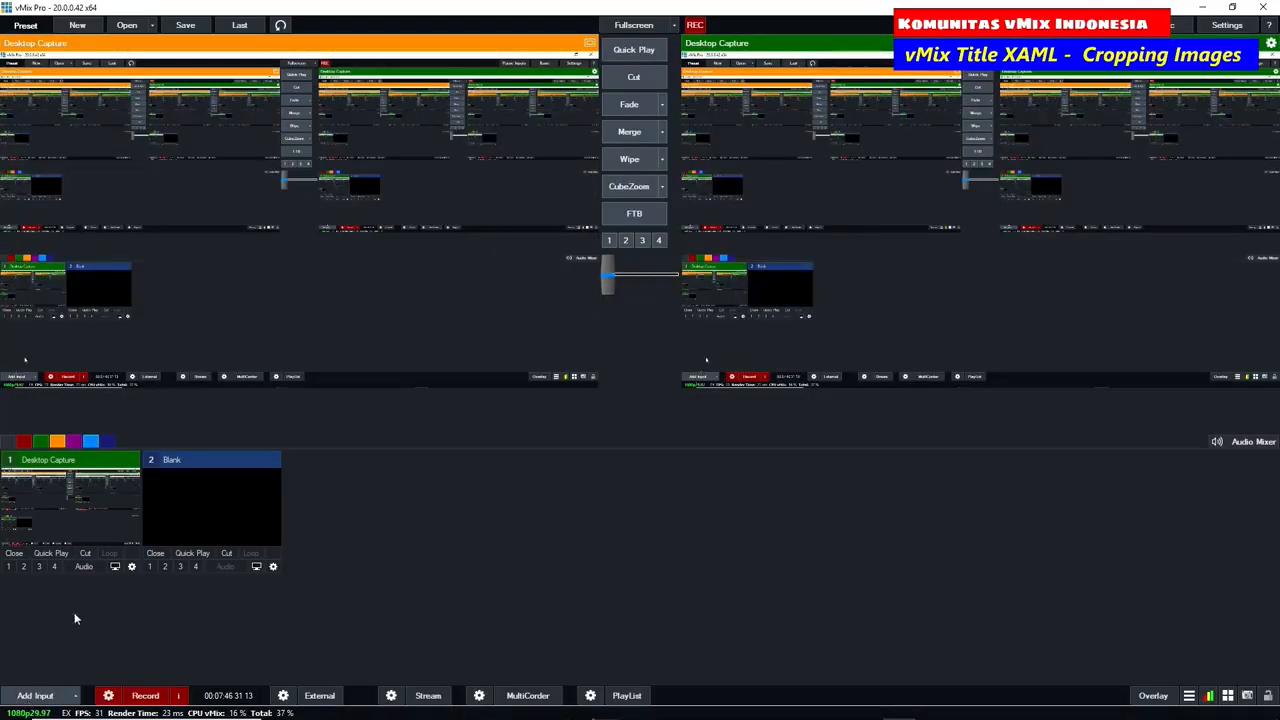
pyautogui.click(329, 461)
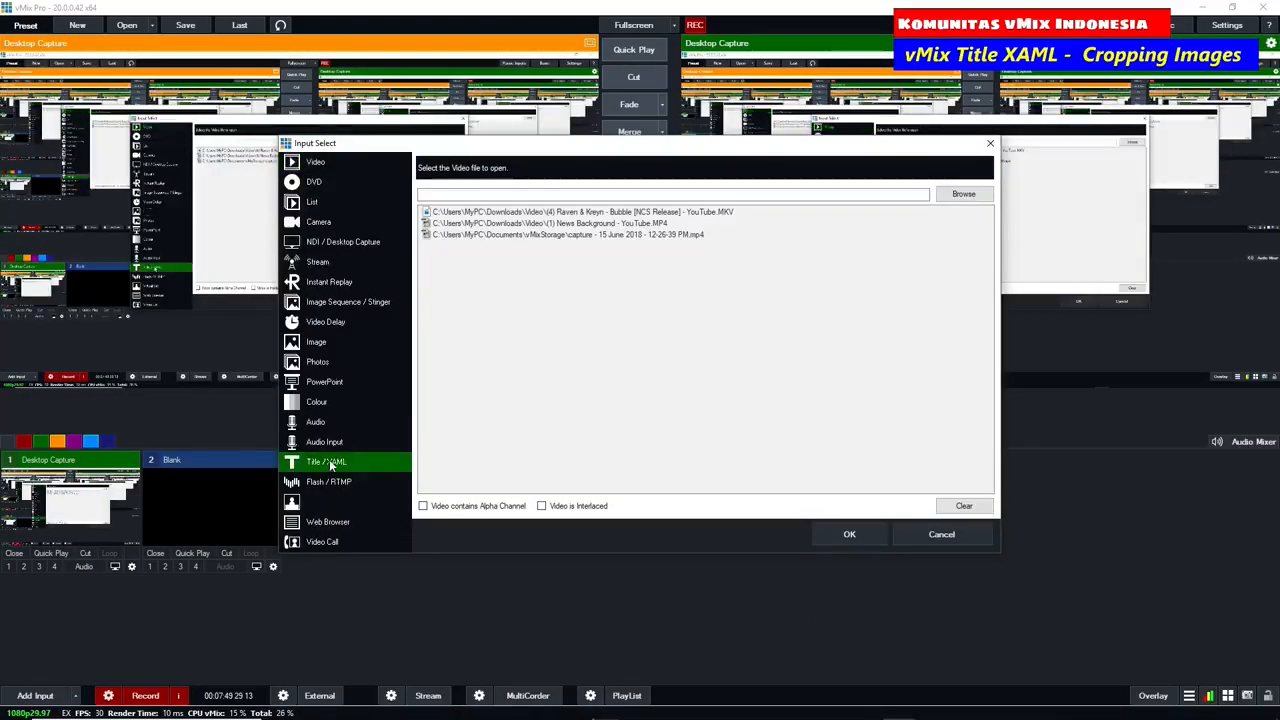
pyautogui.click(960, 166)
pyautogui.doubleClick(592, 300)
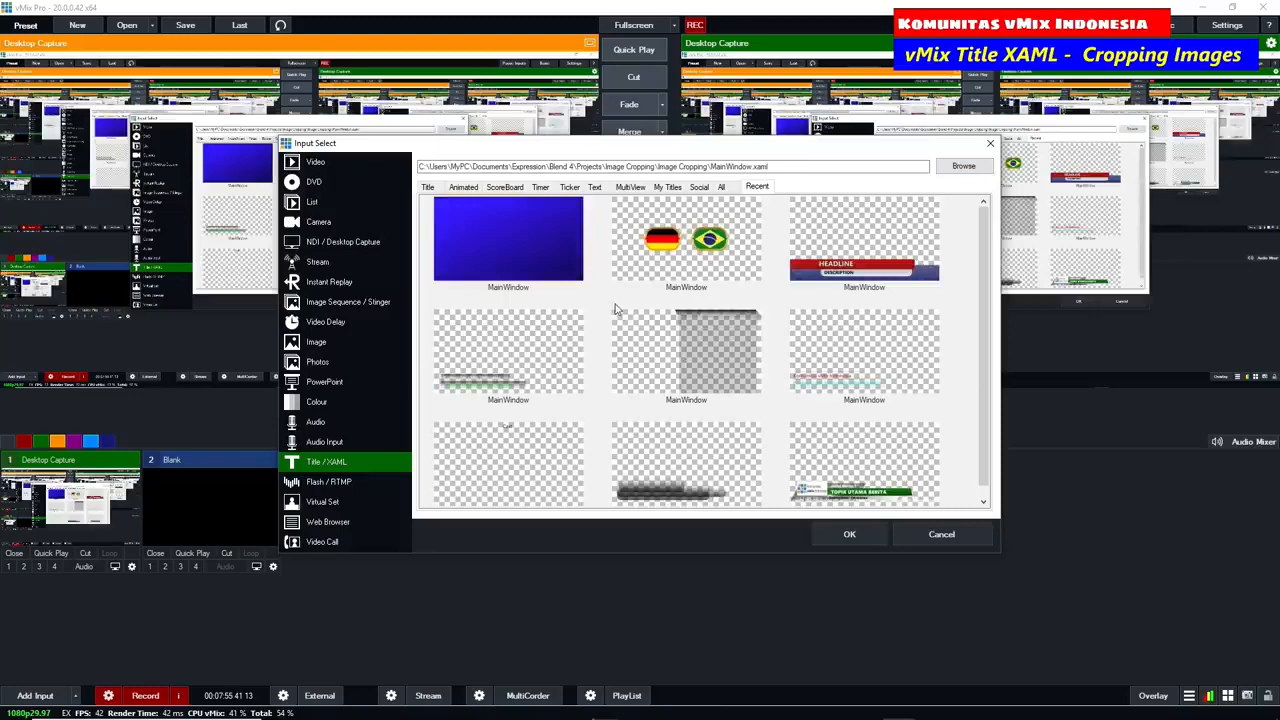
pyautogui.click(849, 534)
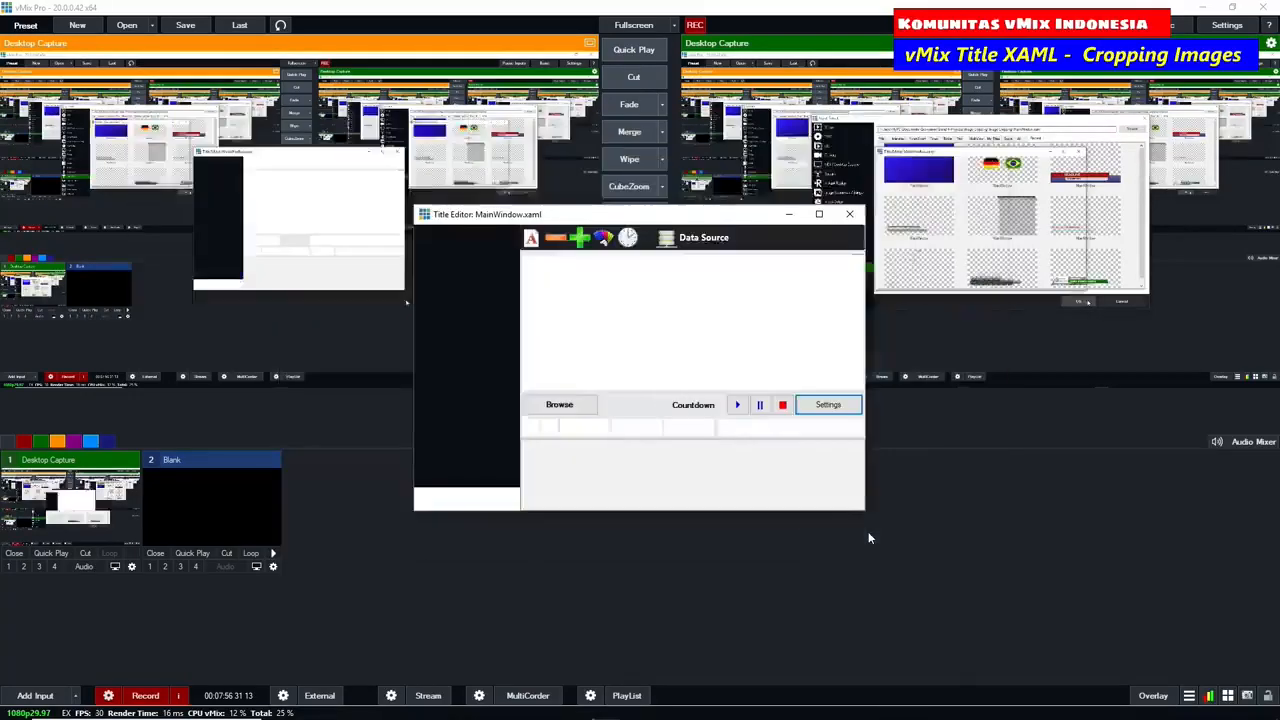
# - Show the MainWindow.xaml title on overlay channel 1 and select the Flag1 field in its Title Editor
pyautogui.moveTo(628, 219); pyautogui.dragTo(397, 126)
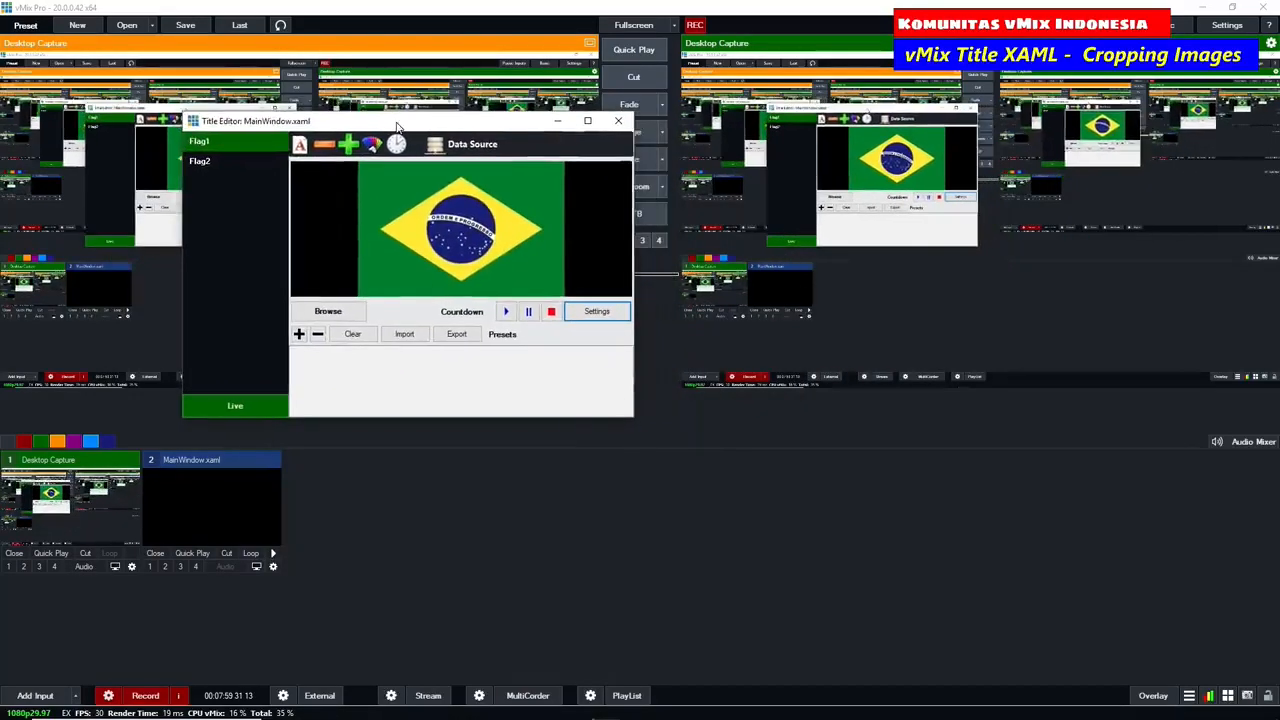
pyautogui.click(150, 566)
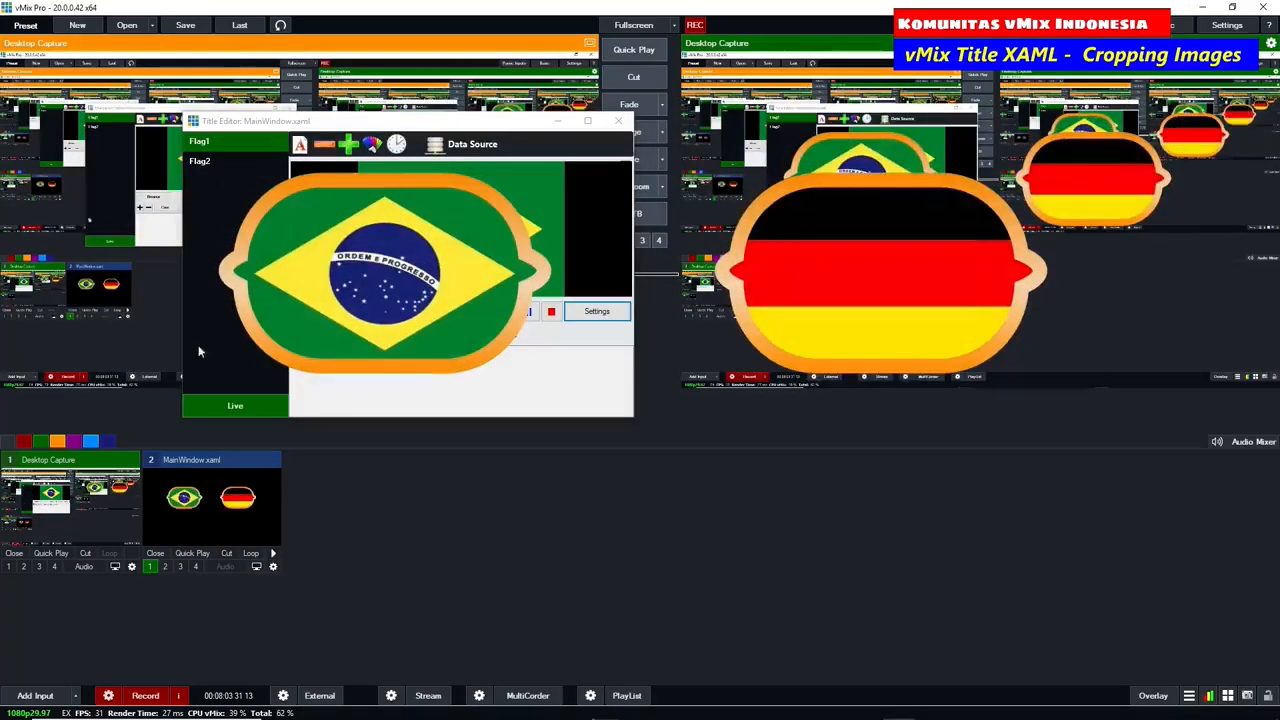
pyautogui.moveTo(380, 123); pyautogui.dragTo(352, 115)
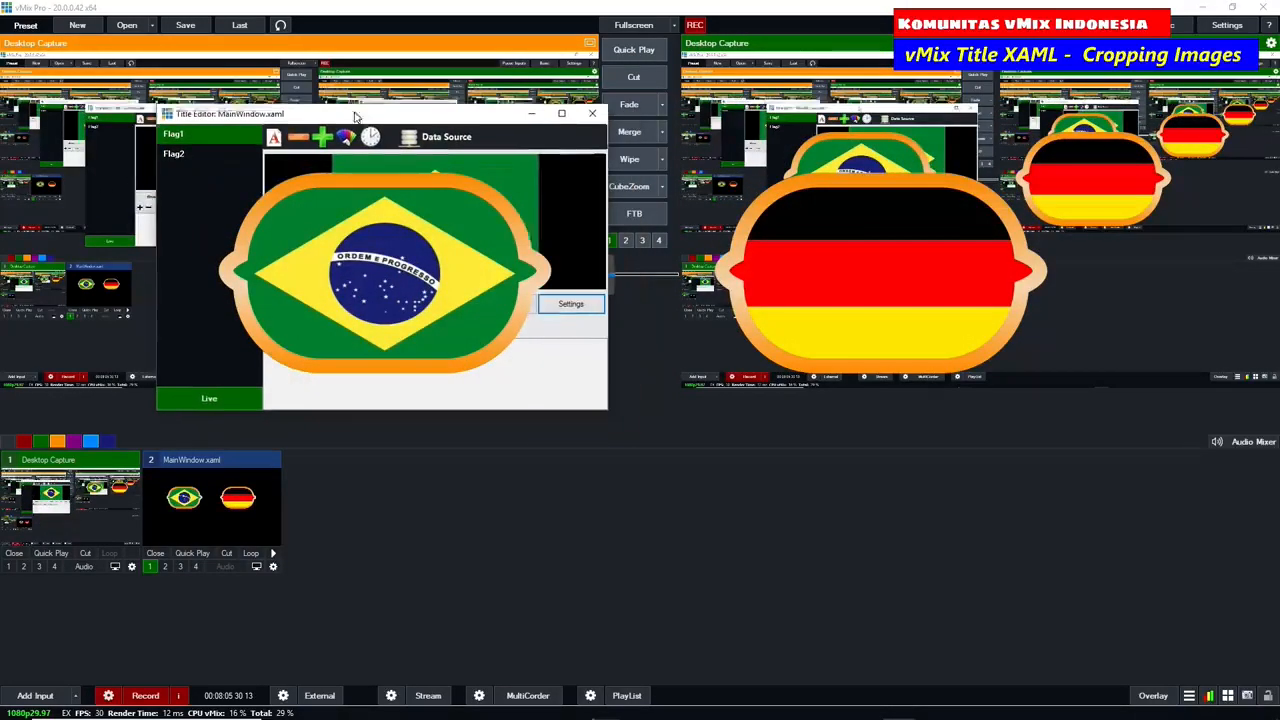
pyautogui.click(175, 153)
pyautogui.click(175, 141)
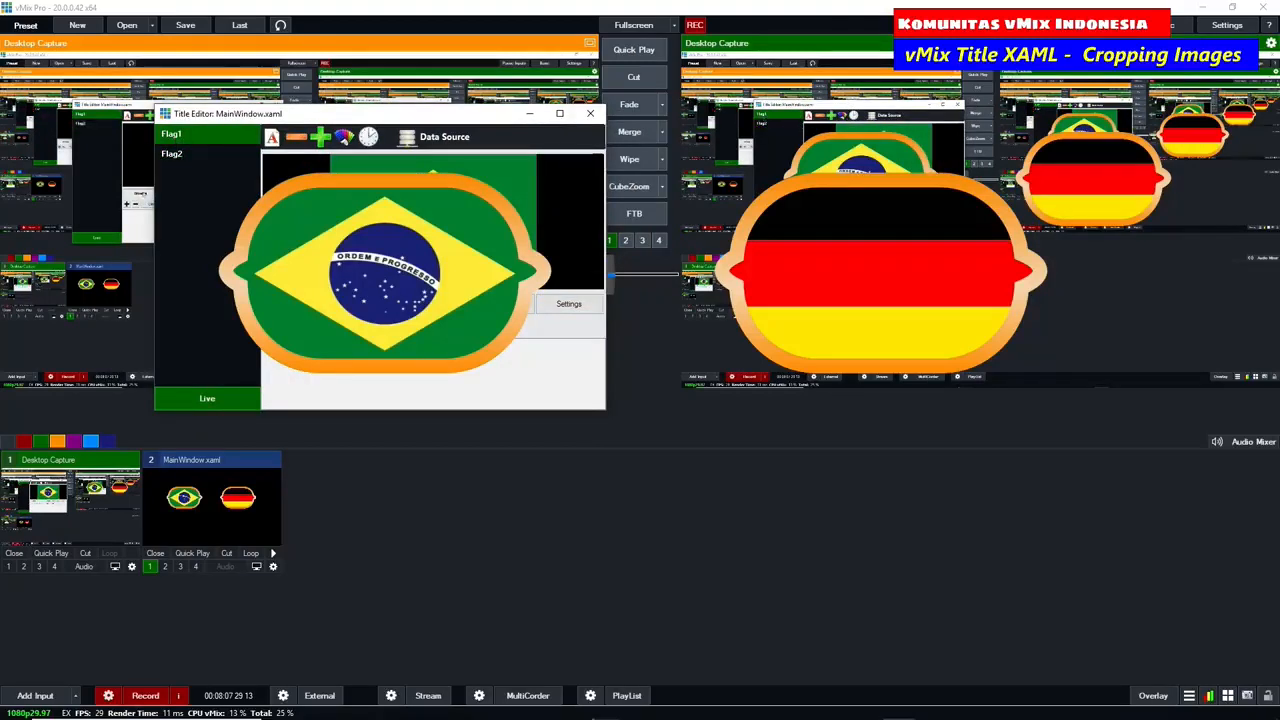
# - Swap the title's images by loading the German flag into Flag1 and the Brazilian flag into Flag2, and close the Title Editor
pyautogui.click(501, 304)
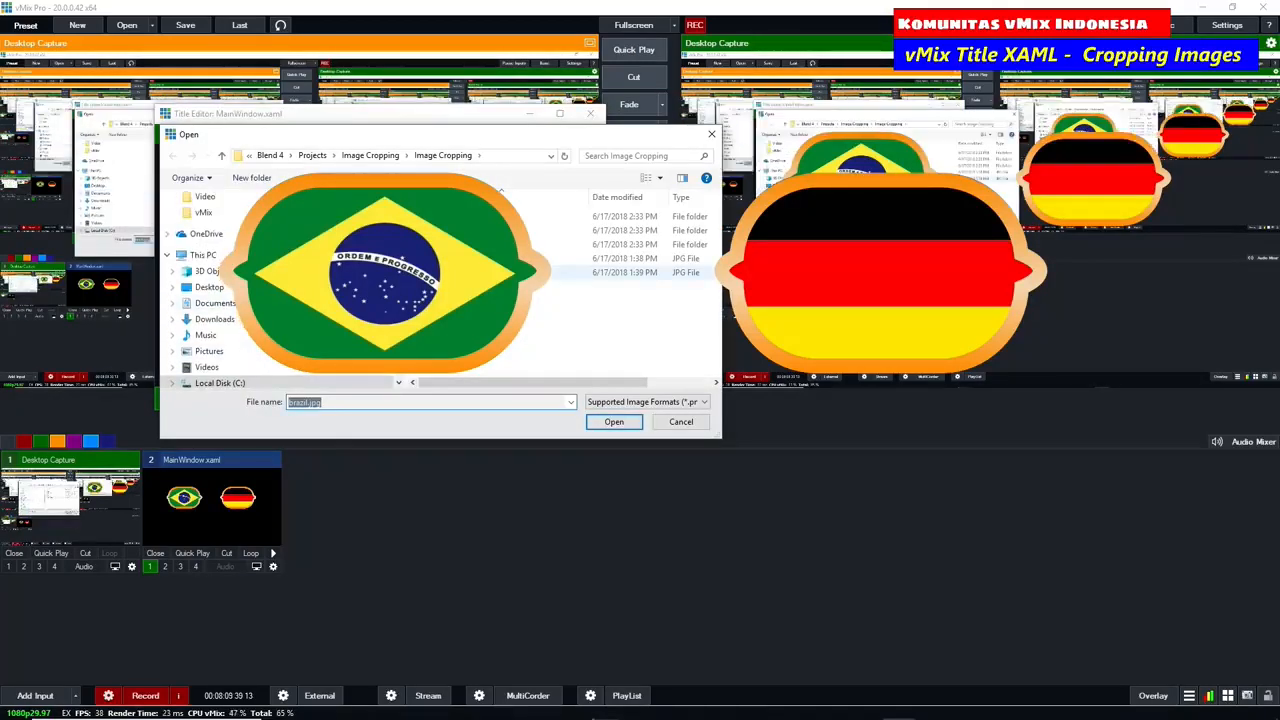
pyautogui.doubleClick(560, 272)
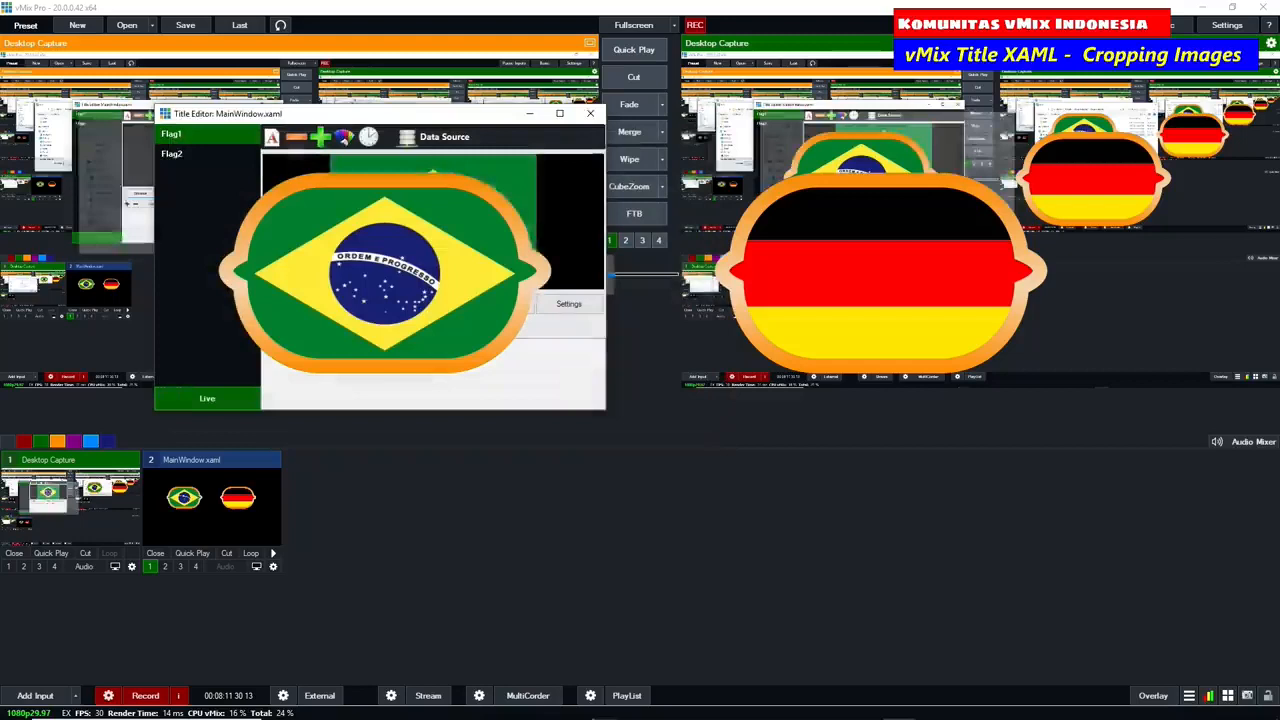
pyautogui.click(177, 156)
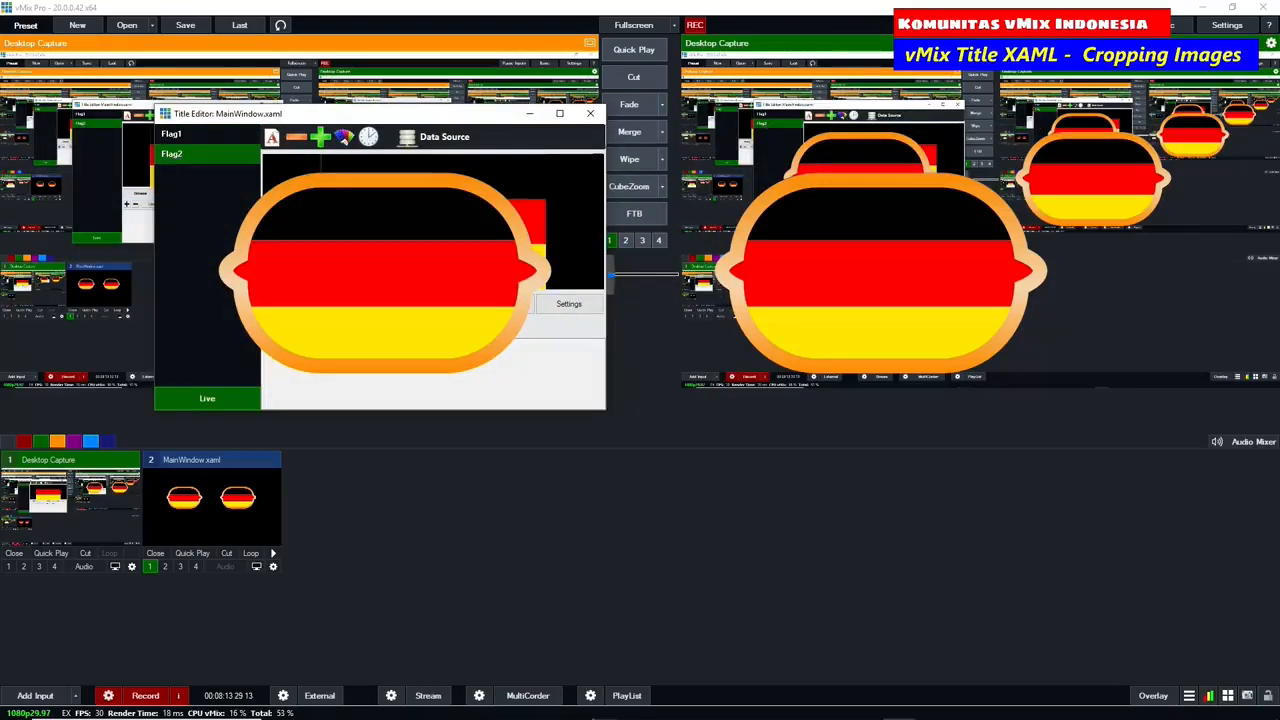
pyautogui.click(501, 304)
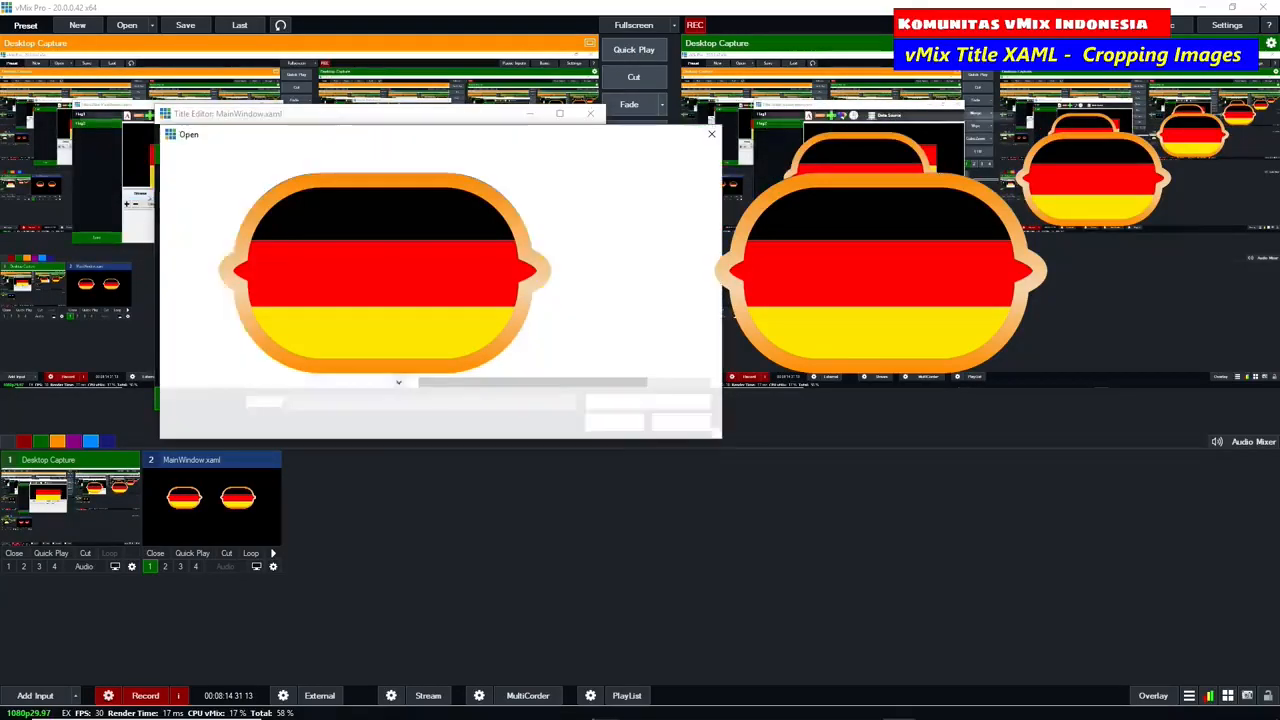
pyautogui.doubleClick(600, 258)
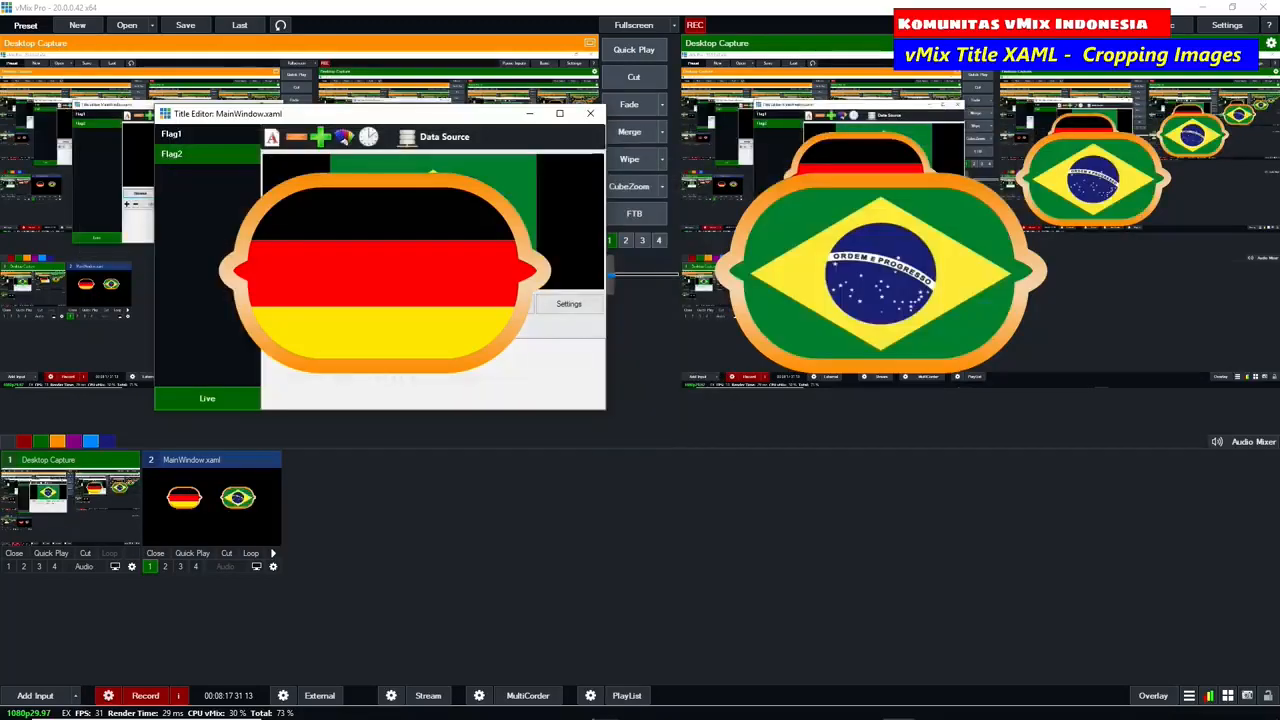
pyautogui.click(590, 113)
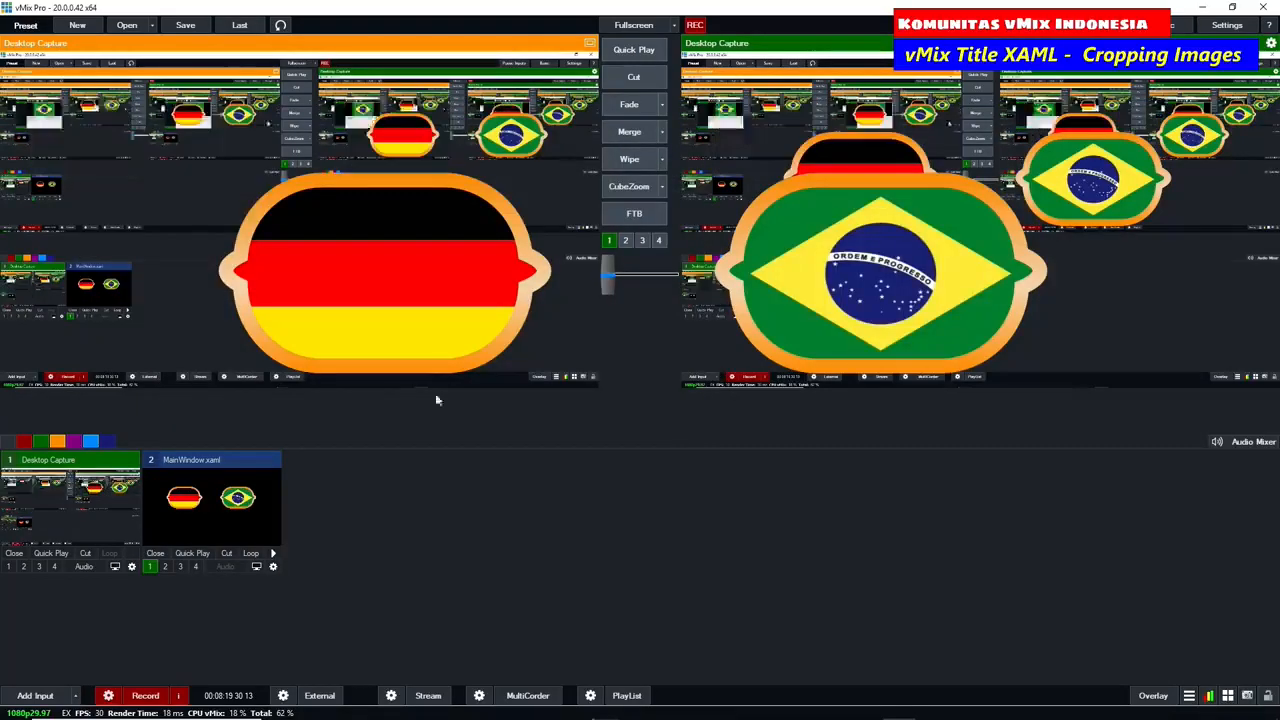
# - Test the MainWindow.xaml title's animations on overlay channel 1 by taking it off, bringing it back on, and taking it off again
pyautogui.click(149, 566)
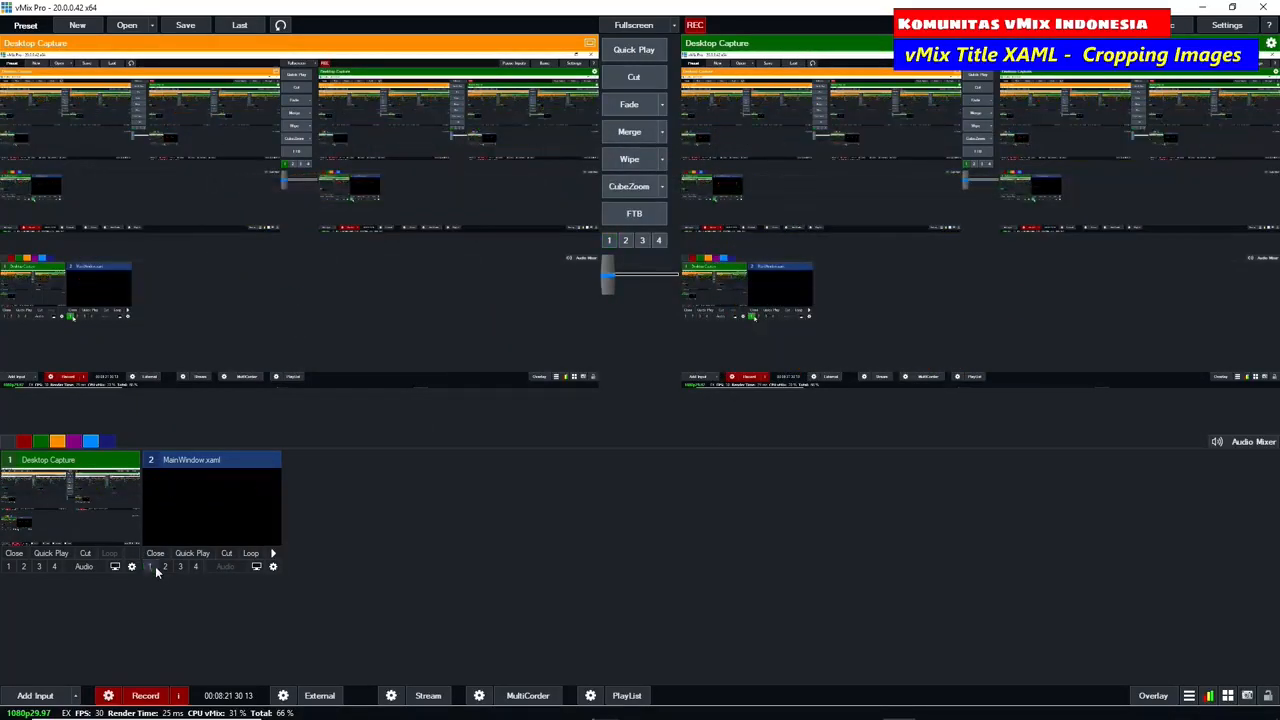
pyautogui.click(149, 570)
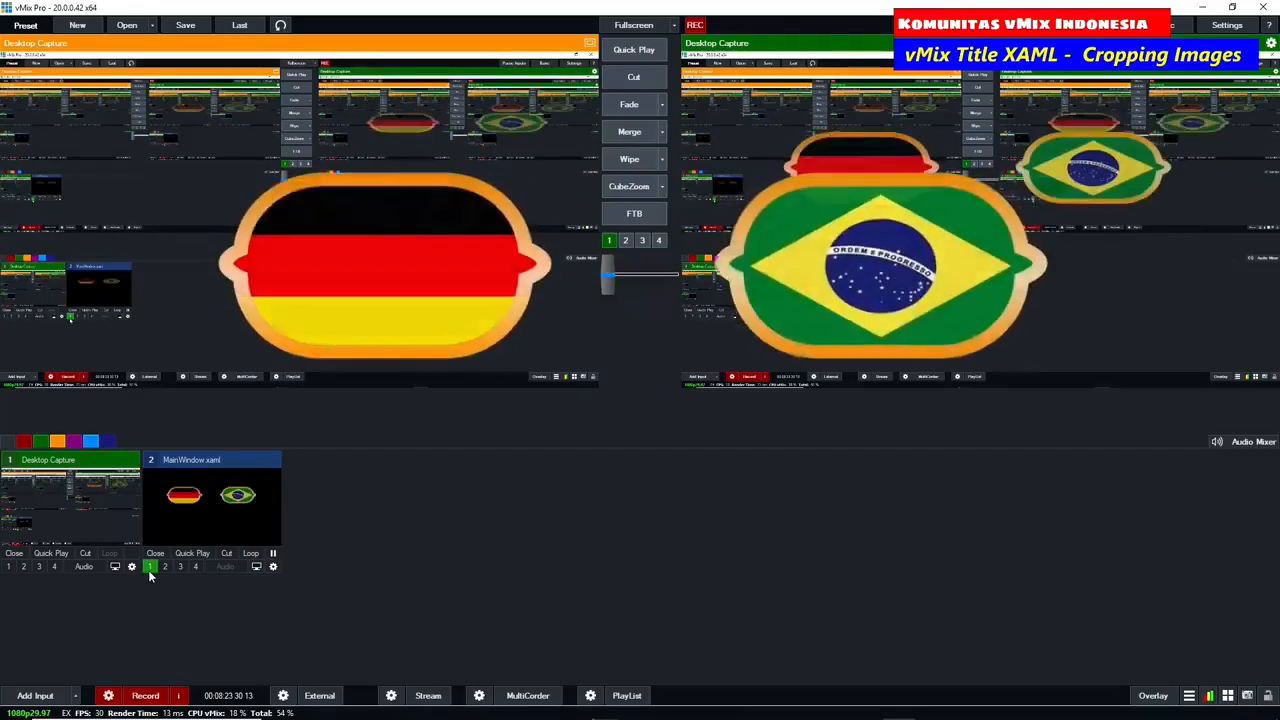
pyautogui.click(149, 567)
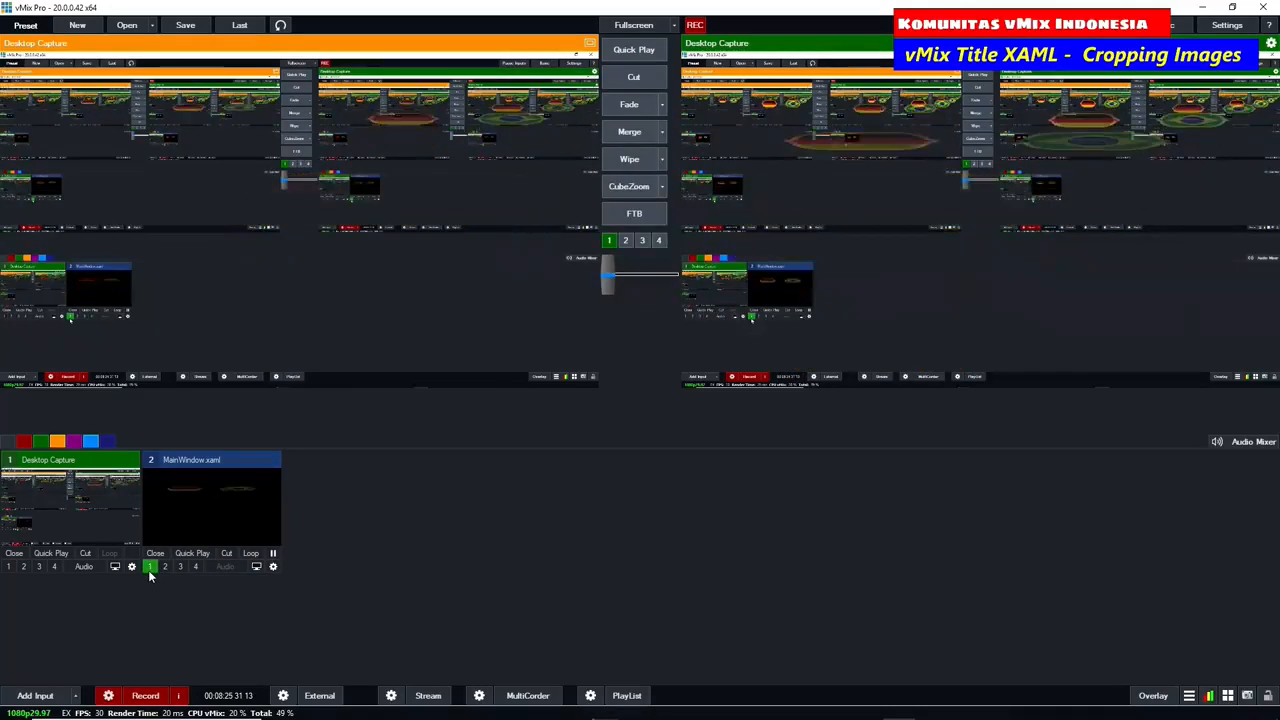